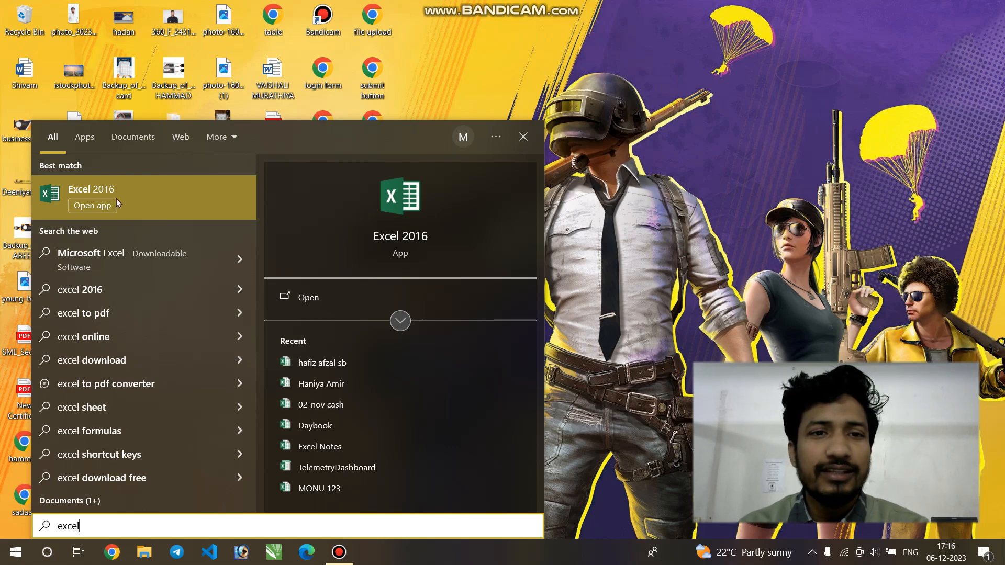
Step: Open Excel 2016 and create a blank workbook
{"action": "left_click", "coordinate": [134, 205]}
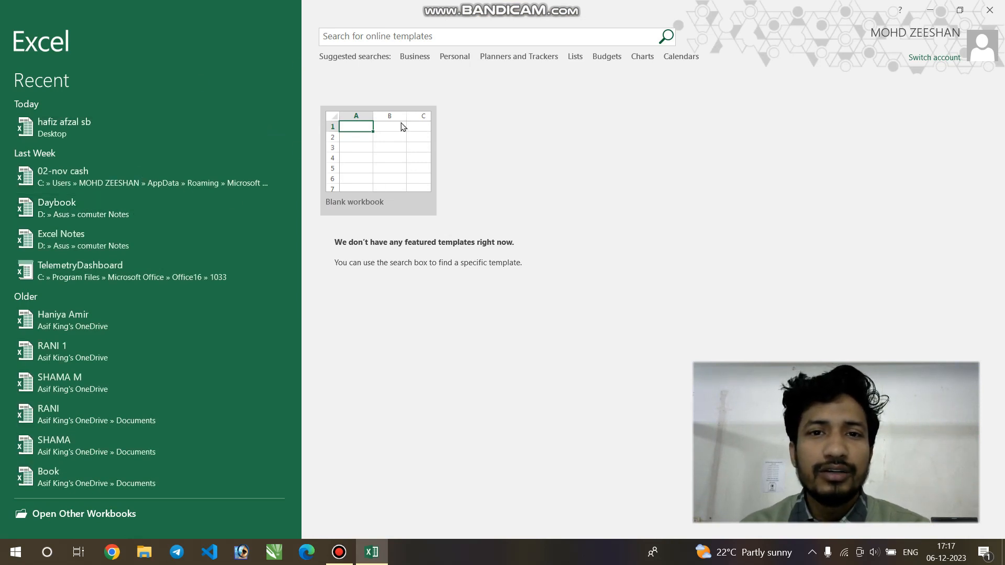
{"action": "left_click", "coordinate": [373, 156]}
{"action": "left_click", "coordinate": [372, 154]}
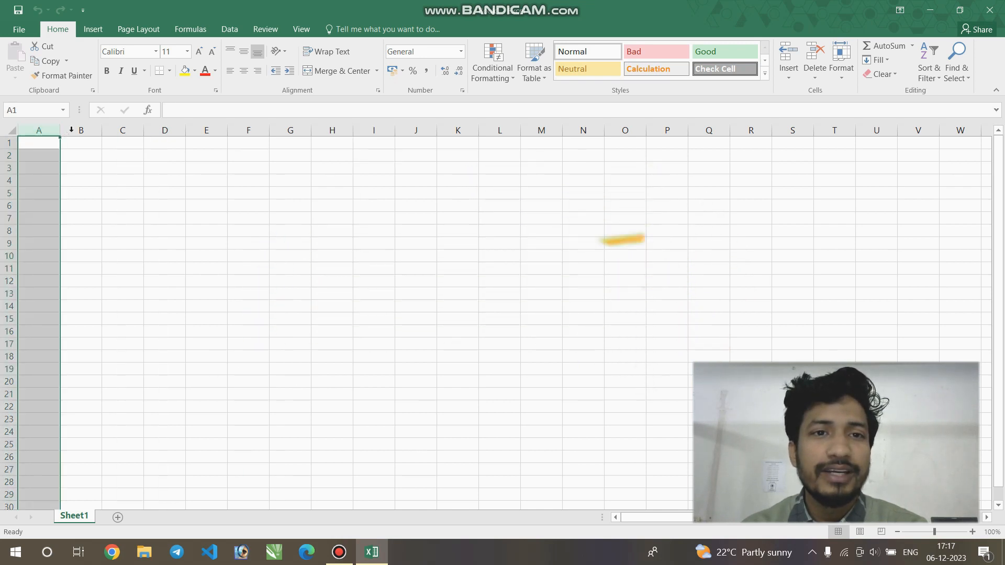
Step: Select individual columns from B through I one after another to examine how the sheet's columns are lettered
{"action": "left_click_drag", "start_coordinate": [78, 131], "coordinate": [198, 135]}
{"action": "left_click", "coordinate": [112, 131]}
{"action": "left_click", "coordinate": [197, 133]}
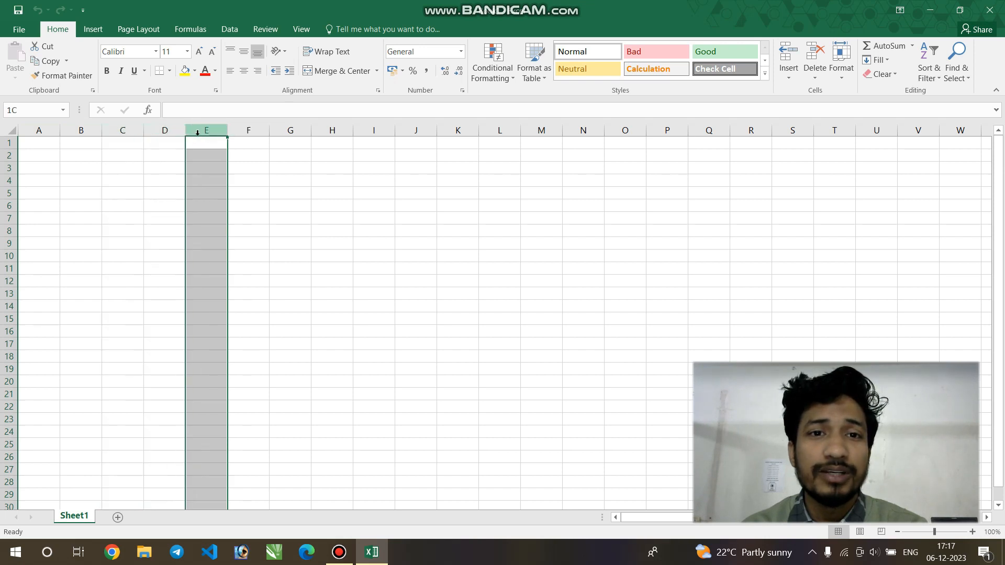
{"action": "left_click", "coordinate": [246, 131]}
{"action": "left_click", "coordinate": [290, 131]}
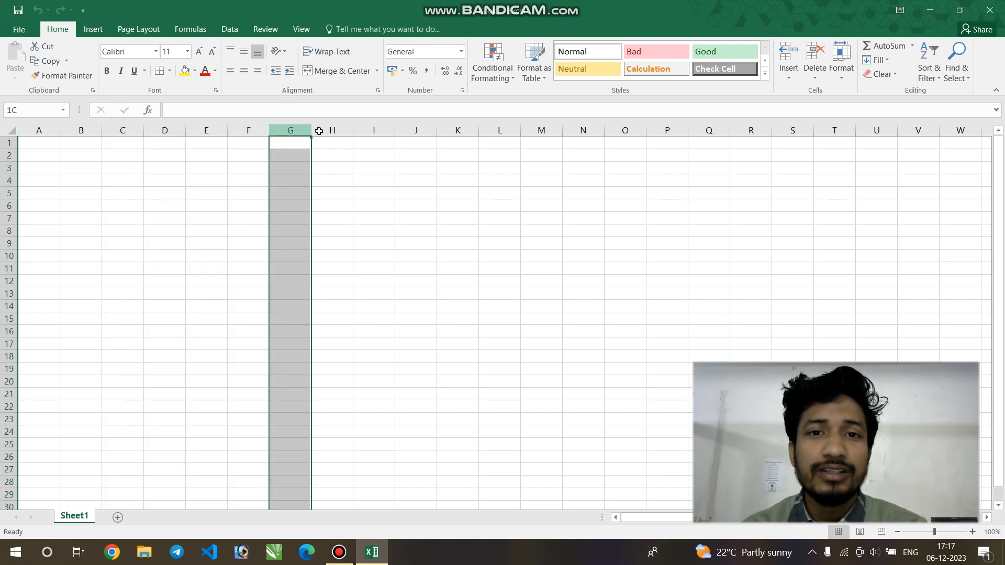
{"action": "left_click", "coordinate": [320, 131]}
{"action": "left_click", "coordinate": [375, 128]}
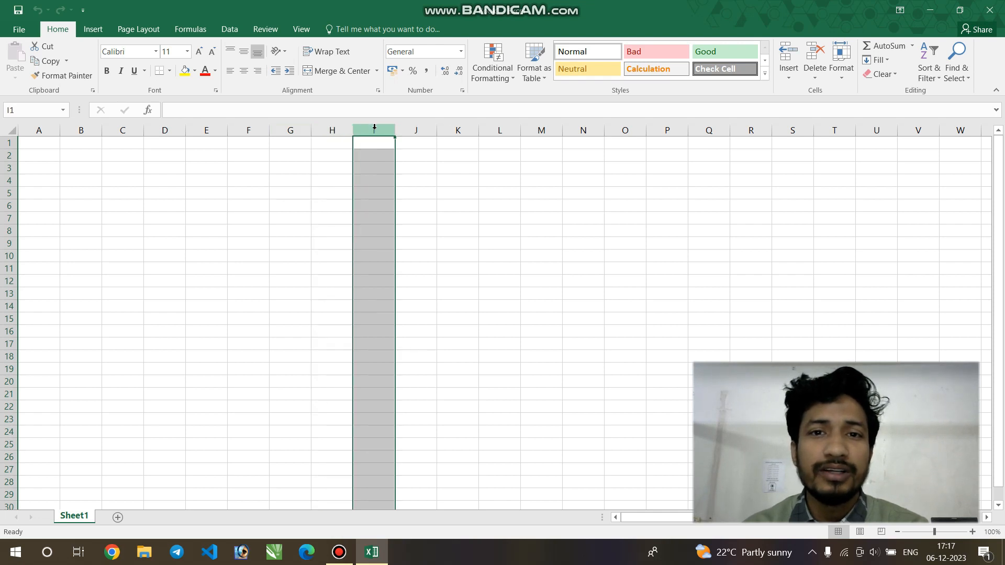
Step: Move the active cell along row 1 past column Z, up to the sheet's last column, to examine the column lettering
{"action": "key", "text": "Right"}
{"action": "key", "text": "Right"}
{"action": "key", "text": "Right"}
{"action": "key", "text": "Right"}
{"action": "key", "text": "Right"}
{"action": "key", "text": "Right"}
{"action": "key", "text": "Right"}
{"action": "key", "text": "Right"}
{"action": "key", "text": "Right"}
{"action": "key", "text": "Right"}
{"action": "key", "text": "Right"}
{"action": "key", "text": "Right"}
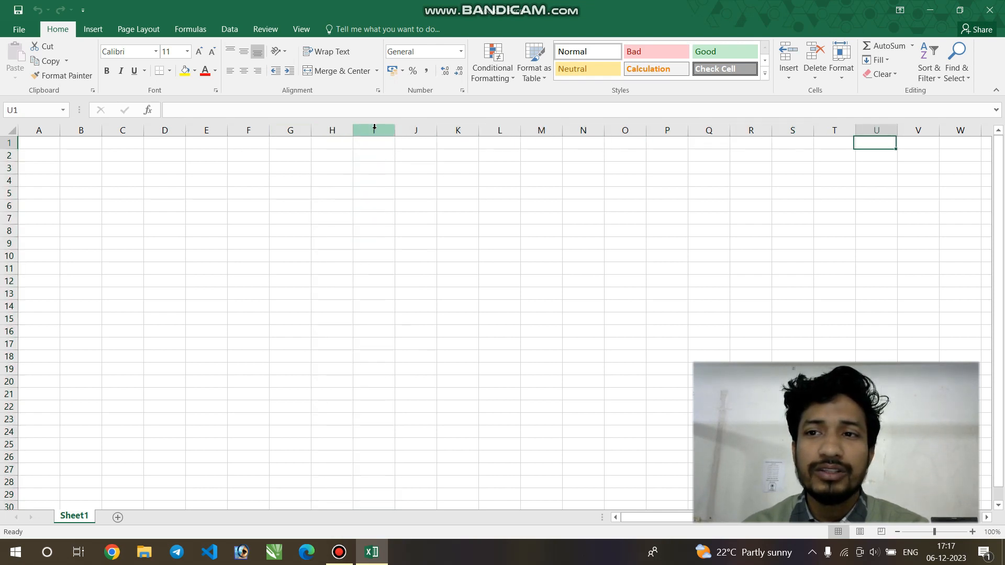
{"action": "key", "text": "Right"}
{"action": "key", "text": "Right"}
{"action": "key", "text": "Right"}
{"action": "key", "text": "Right"}
{"action": "key", "text": "Right"}
{"action": "key", "text": "Right"}
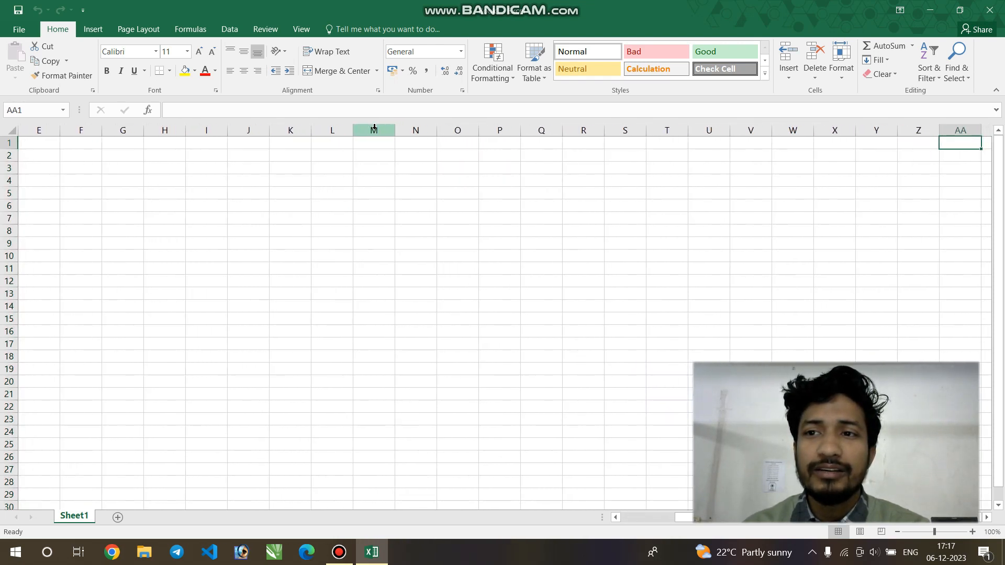
{"action": "key", "text": "Left"}
{"action": "key", "text": "Left"}
{"action": "key", "text": "Right"}
{"action": "key", "text": "Right"}
{"action": "key", "text": "Left"}
{"action": "key", "text": "Right"}
{"action": "key", "text": "Right"}
{"action": "key", "text": "Right"}
{"action": "key", "text": "Right"}
{"action": "key", "text": "Right"}
{"action": "key", "text": "Right"}
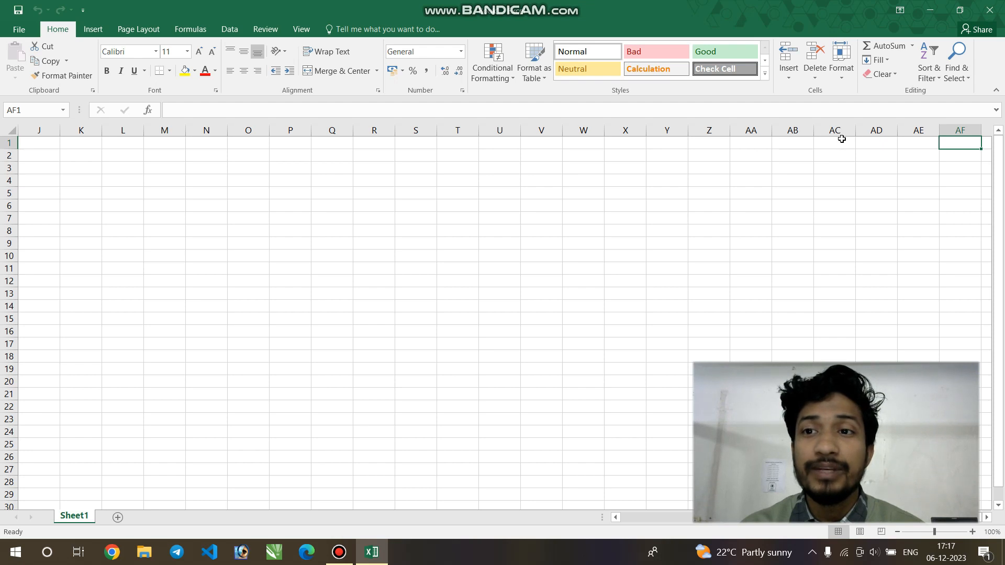
{"action": "key", "text": "Right"}
{"action": "key", "text": "Right"}
{"action": "key", "text": "Right"}
{"action": "key", "text": "Right"}
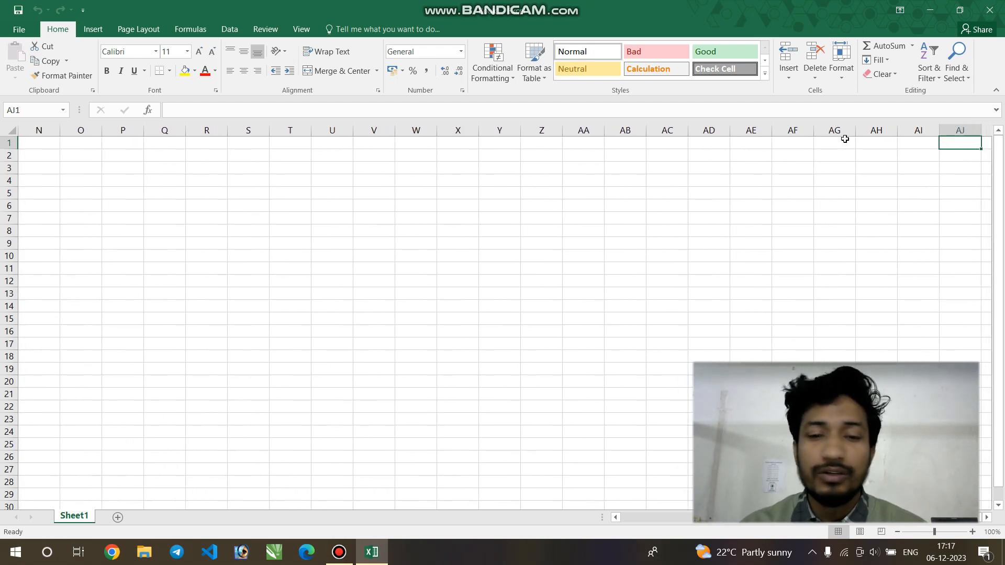
{"action": "key", "text": "ctrl+Right"}
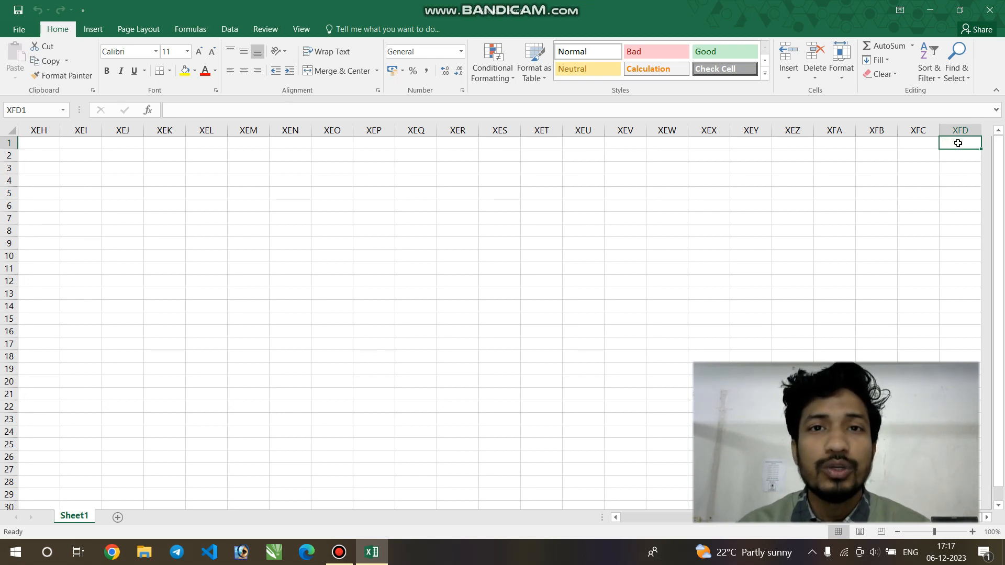
Step: Return to column A and select single rows down to row 6 one after another to examine how rows are numbered
{"action": "key", "text": "ctrl+Left"}
{"action": "key", "text": "Down"}
{"action": "key", "text": "Down"}
{"action": "key", "text": "Down"}
{"action": "key", "text": "Down"}
{"action": "key", "text": "Down"}
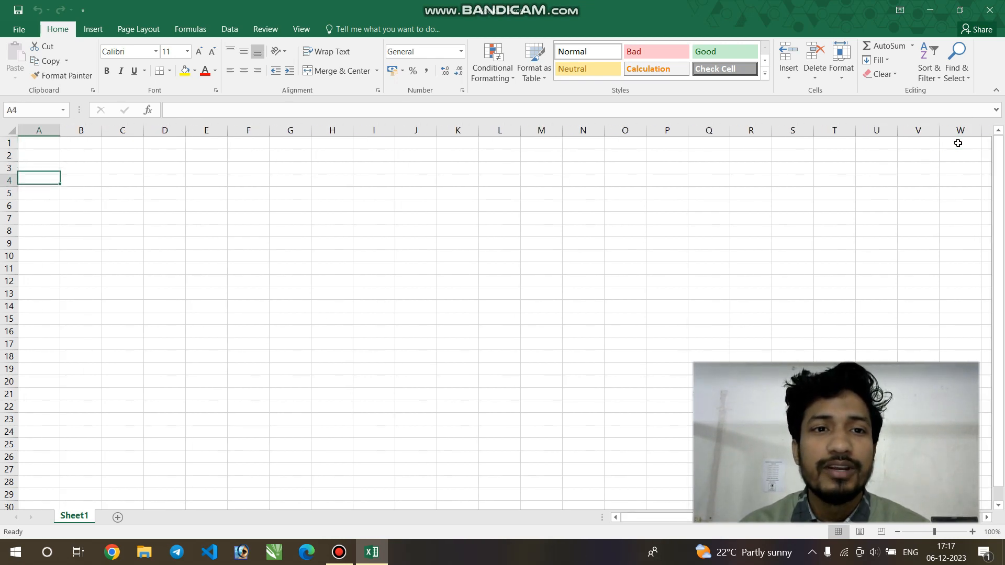
{"action": "left_click", "coordinate": [9, 155]}
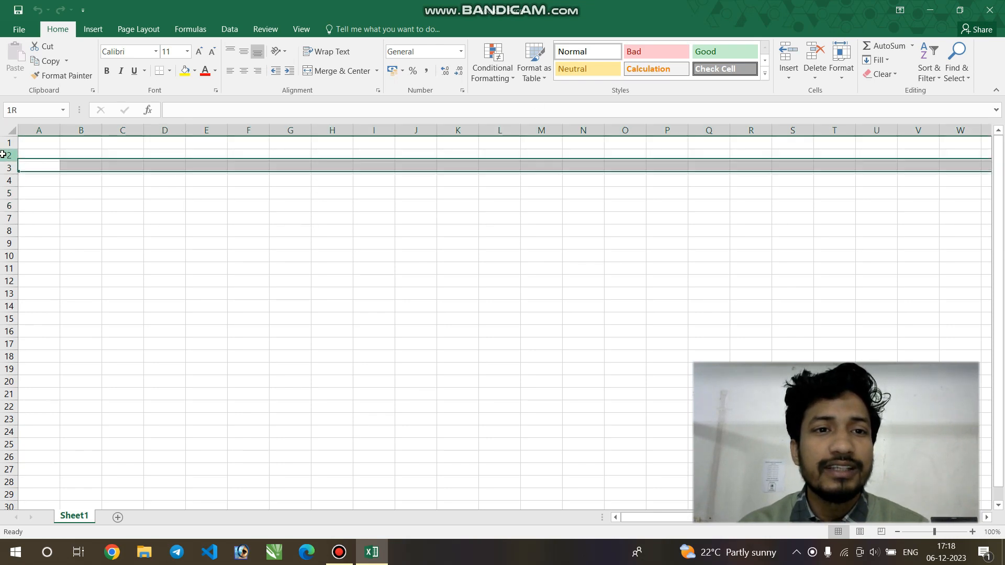
{"action": "left_click", "coordinate": [8, 181]}
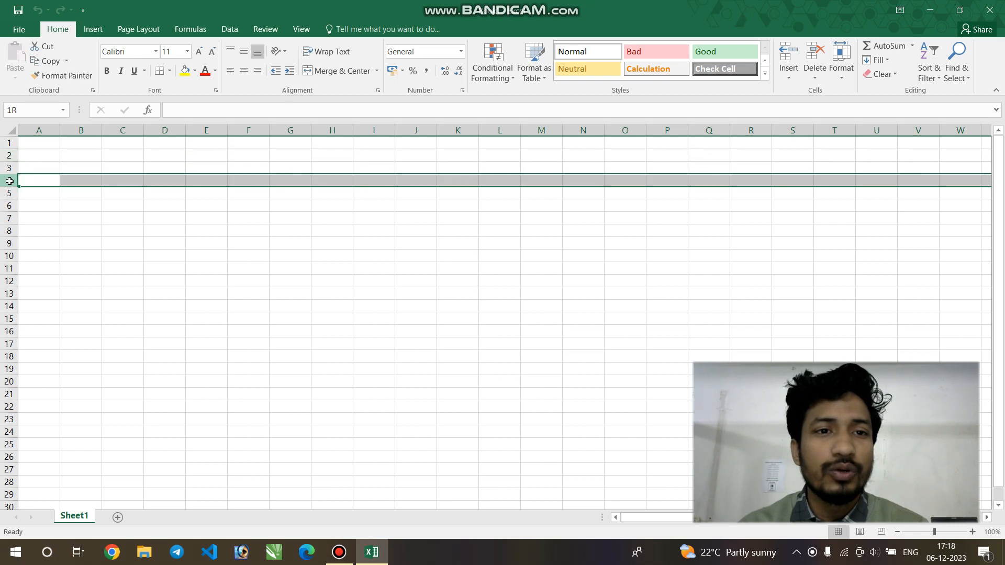
{"action": "left_click", "coordinate": [8, 193]}
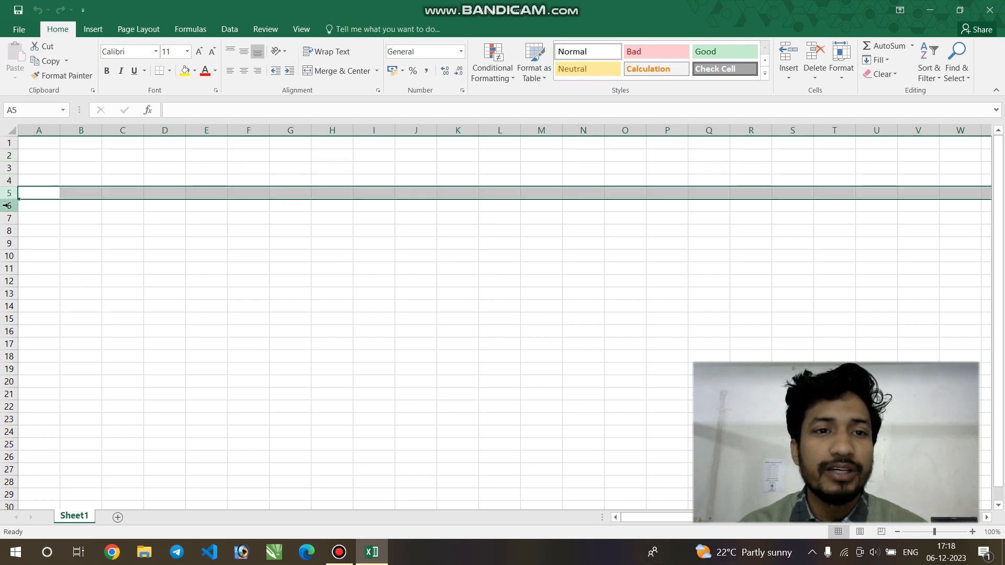
{"action": "left_click", "coordinate": [8, 205]}
Step: Move the active cell from A8 down column A to the sheet's last row to examine the row numbering
{"action": "left_click", "coordinate": [48, 230]}
{"action": "key", "text": "Down"}
{"action": "key", "text": "Down"}
{"action": "key", "text": "Down"}
{"action": "key", "text": "Down"}
{"action": "key", "text": "Down"}
{"action": "key", "text": "Down"}
{"action": "key", "text": "Down"}
{"action": "key", "text": "Down"}
{"action": "key", "text": "Down"}
{"action": "key", "text": "Down"}
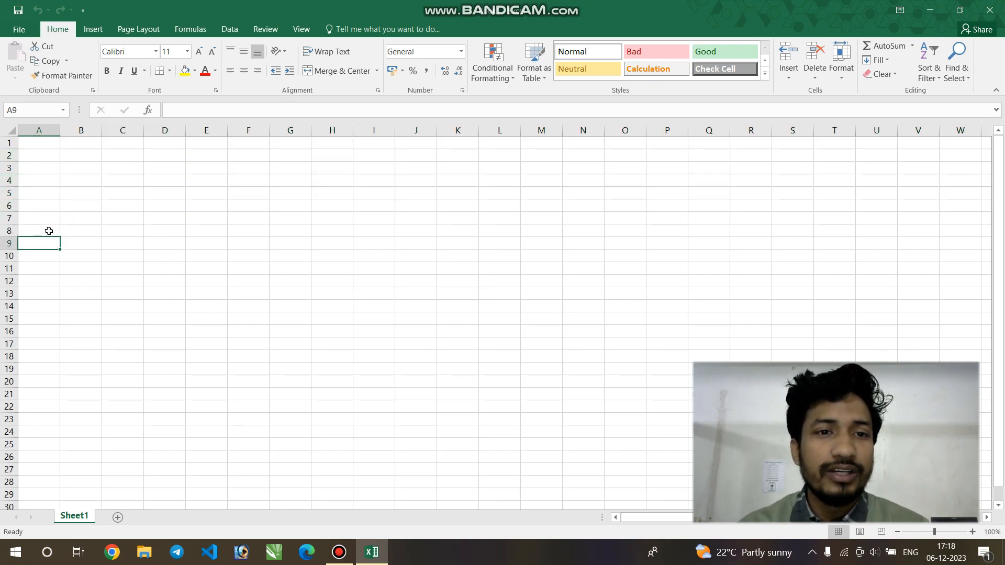
{"action": "key", "text": "Down"}
{"action": "key", "text": "Down"}
{"action": "key", "text": "Down"}
{"action": "key", "text": "Down"}
{"action": "key", "text": "Down"}
{"action": "key", "text": "Down"}
{"action": "key", "text": "Down"}
{"action": "key", "text": "Down"}
{"action": "key", "text": "Down"}
{"action": "key", "text": "Down"}
{"action": "key", "text": "Down"}
{"action": "key", "text": "Down"}
{"action": "key", "text": "Down"}
{"action": "key", "text": "Down"}
{"action": "key", "text": "Down"}
{"action": "key", "text": "Down"}
{"action": "key", "text": "Down"}
{"action": "key", "text": "Down"}
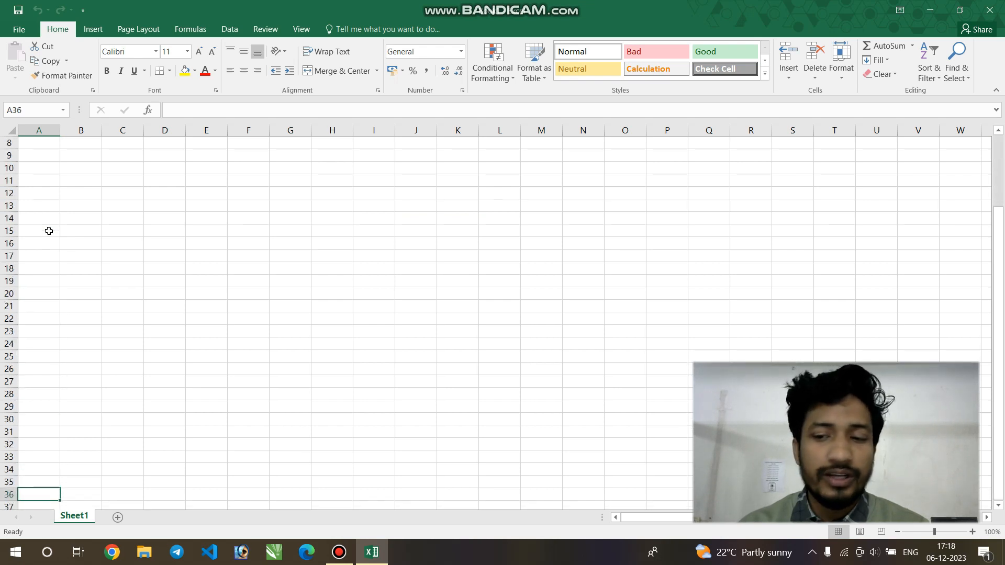
{"action": "key", "text": "ctrl+Down"}
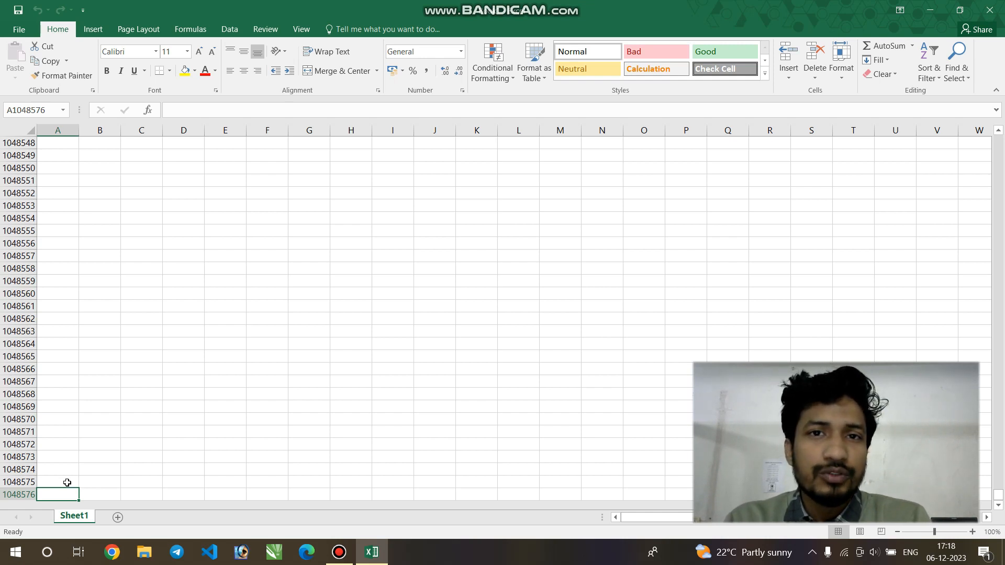
Step: Return to the first row, and select columns G, H and I and rows 6, 7 and 8 in turn to compare columns with rows
{"action": "key", "text": "ctrl+Up"}
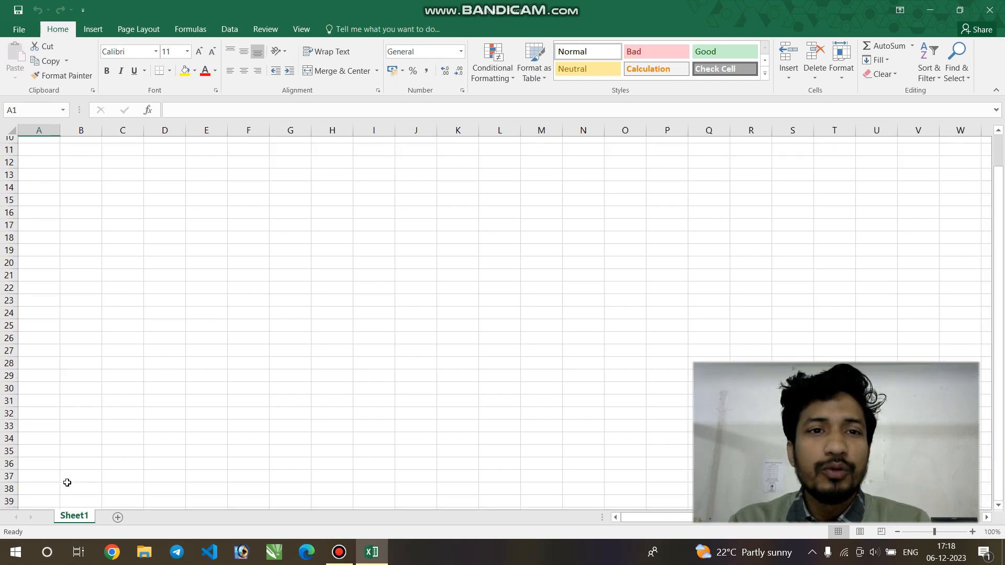
{"action": "key", "text": "Right"}
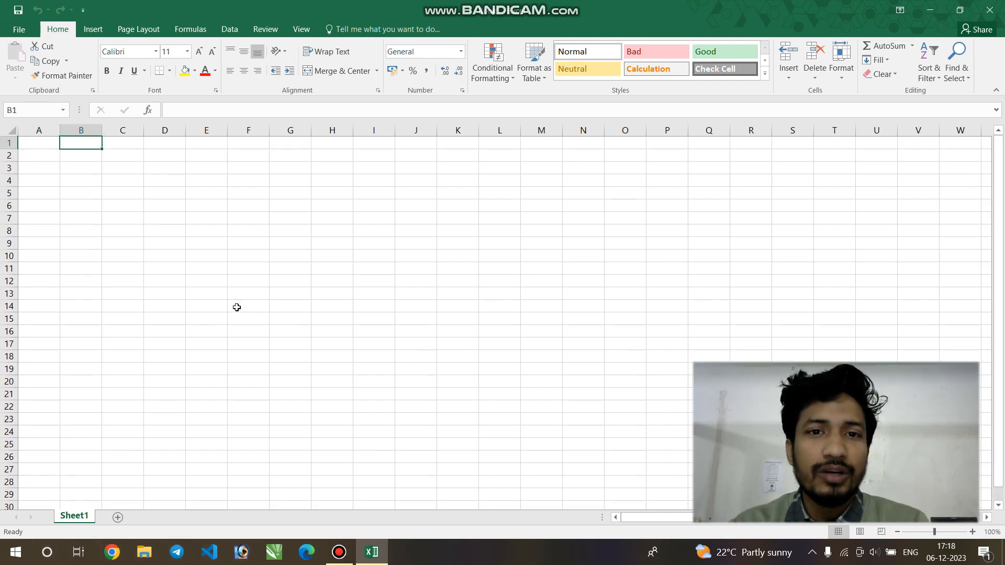
{"action": "left_click", "coordinate": [285, 129]}
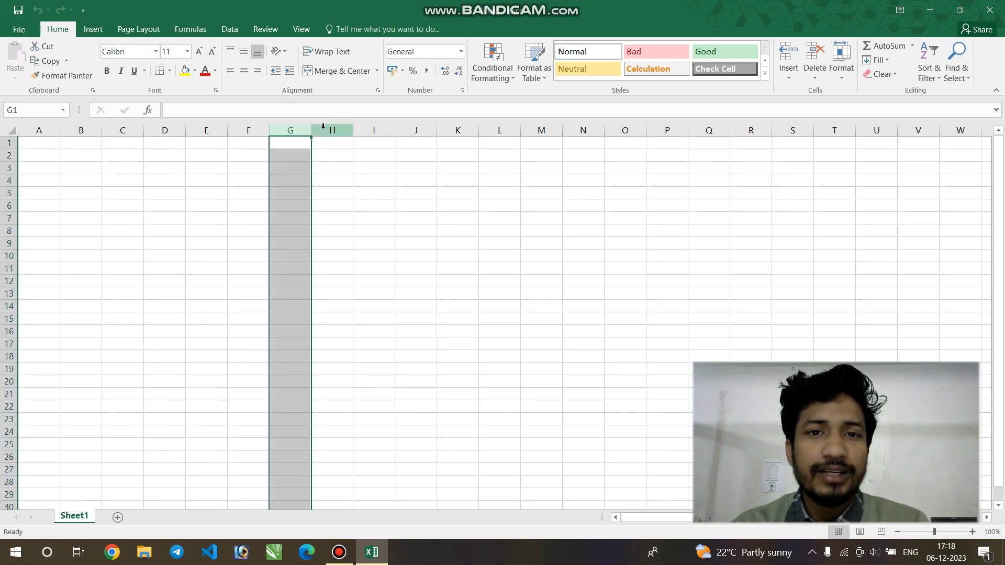
{"action": "left_click", "coordinate": [323, 127]}
{"action": "left_click", "coordinate": [363, 128]}
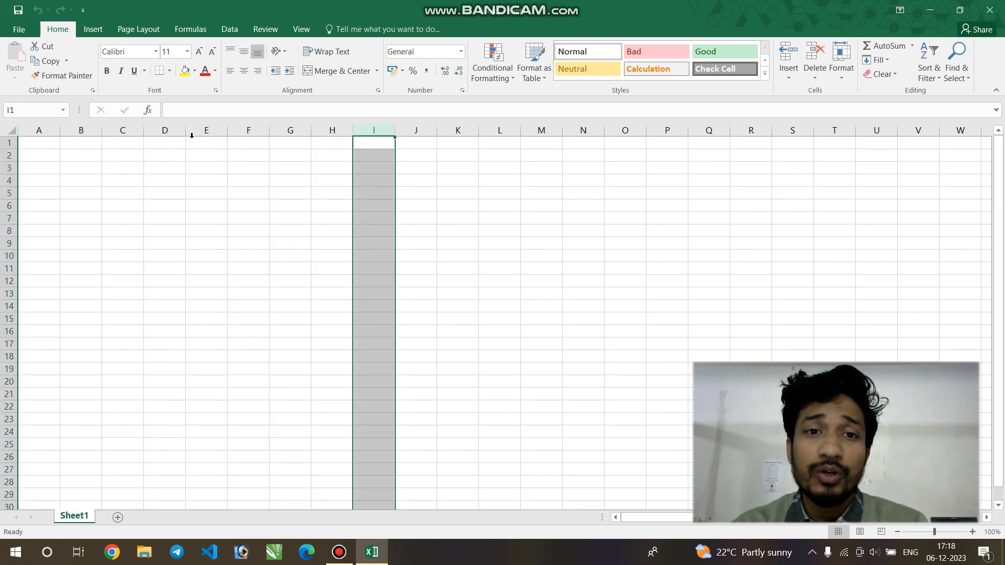
{"action": "left_click", "coordinate": [3, 206]}
{"action": "left_click", "coordinate": [2, 218]}
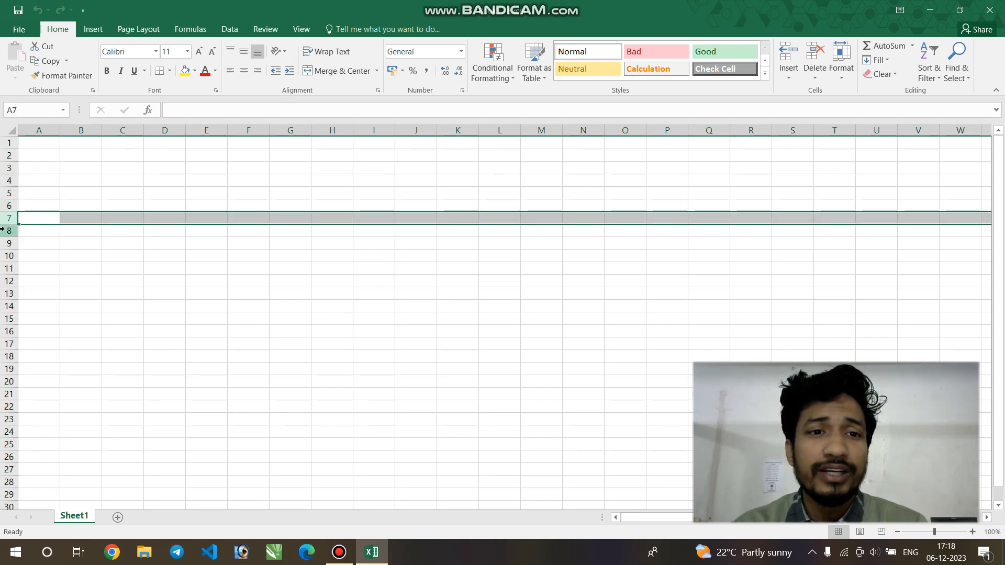
{"action": "left_click", "coordinate": [2, 230]}
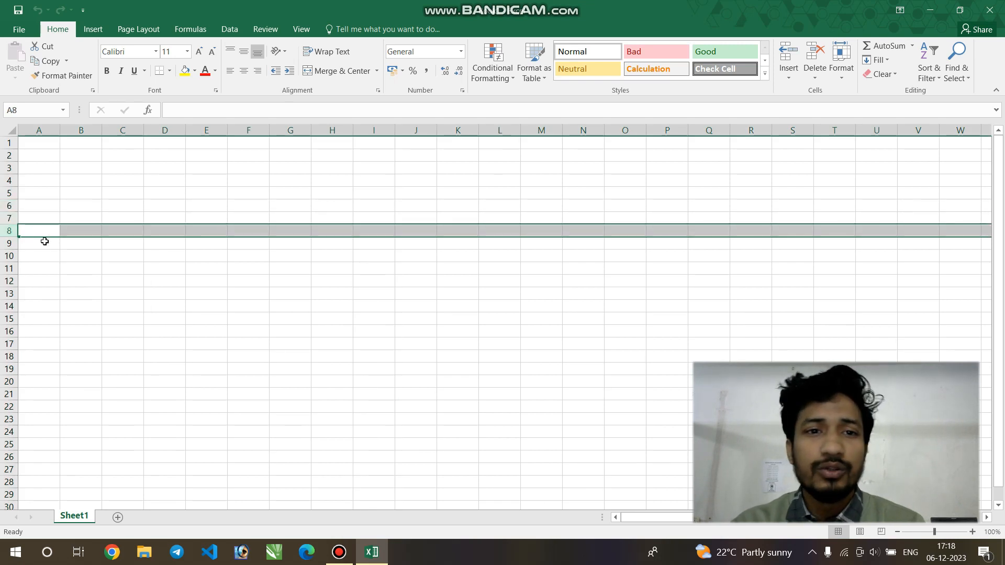
Step: Select column H, row 9 and single cells such as J7, E9 and G9 to examine how a column and row form a cell
{"action": "left_click", "coordinate": [342, 131]}
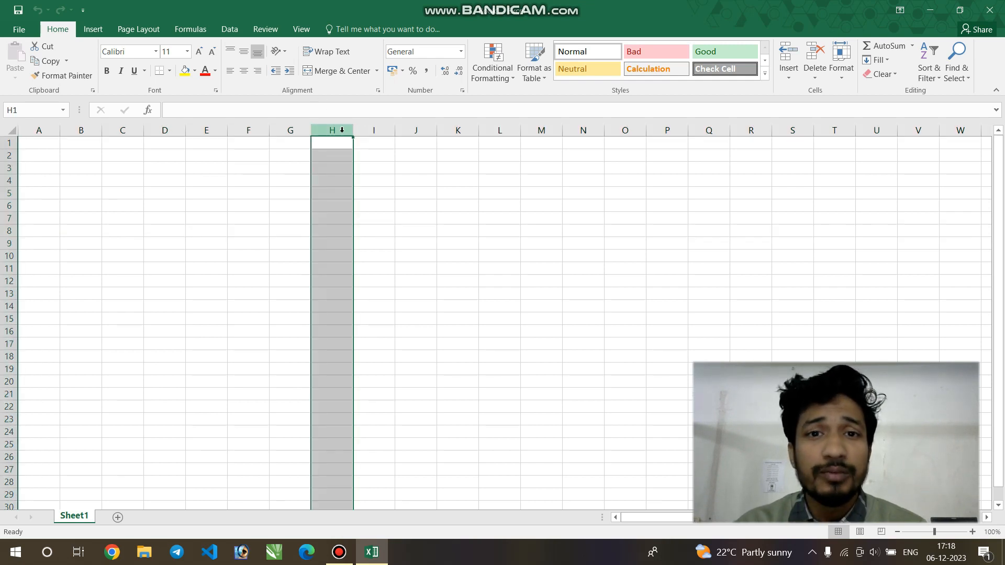
{"action": "left_click", "coordinate": [434, 213]}
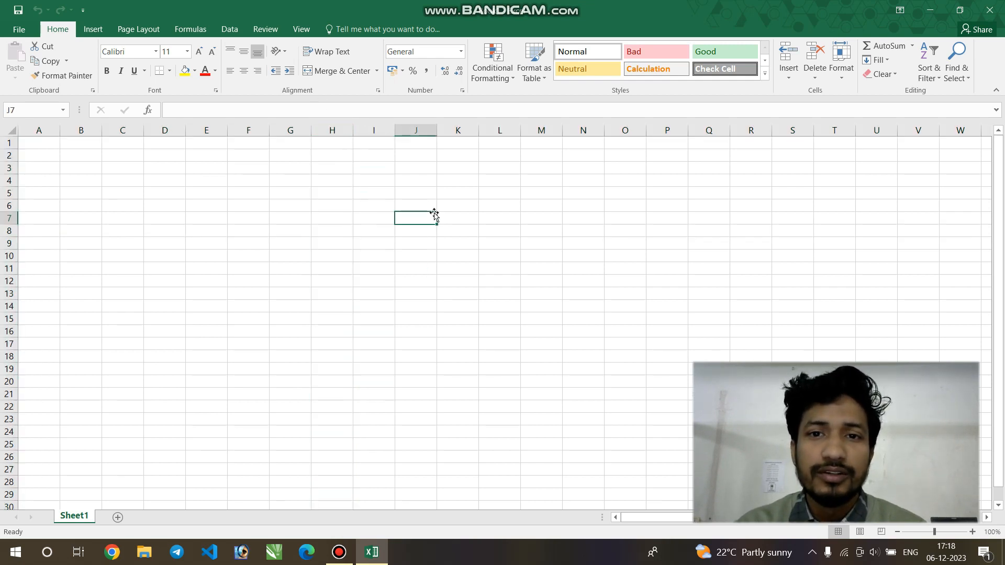
{"action": "left_click", "coordinate": [189, 241]}
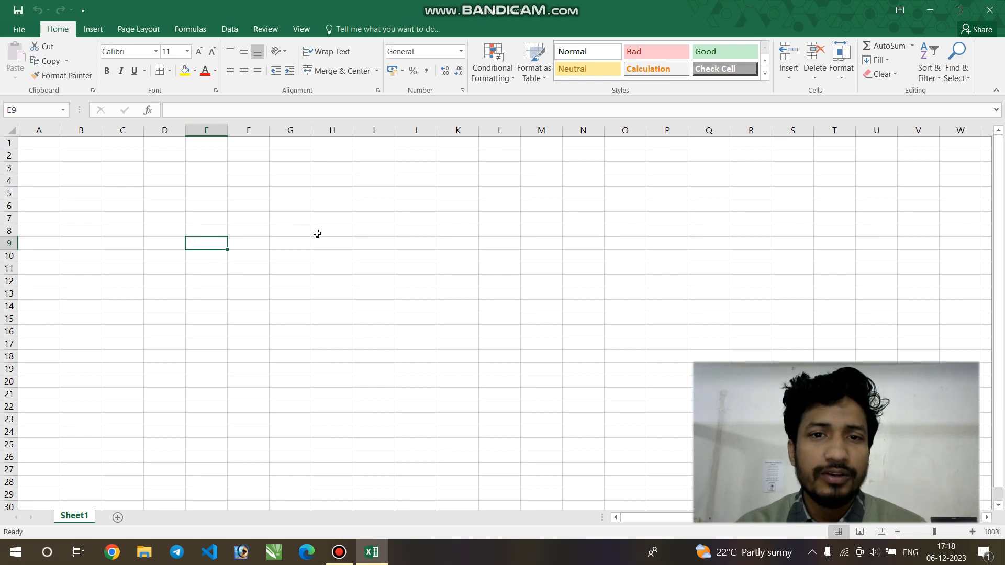
{"action": "left_click", "coordinate": [317, 233]}
{"action": "left_click", "coordinate": [327, 131]}
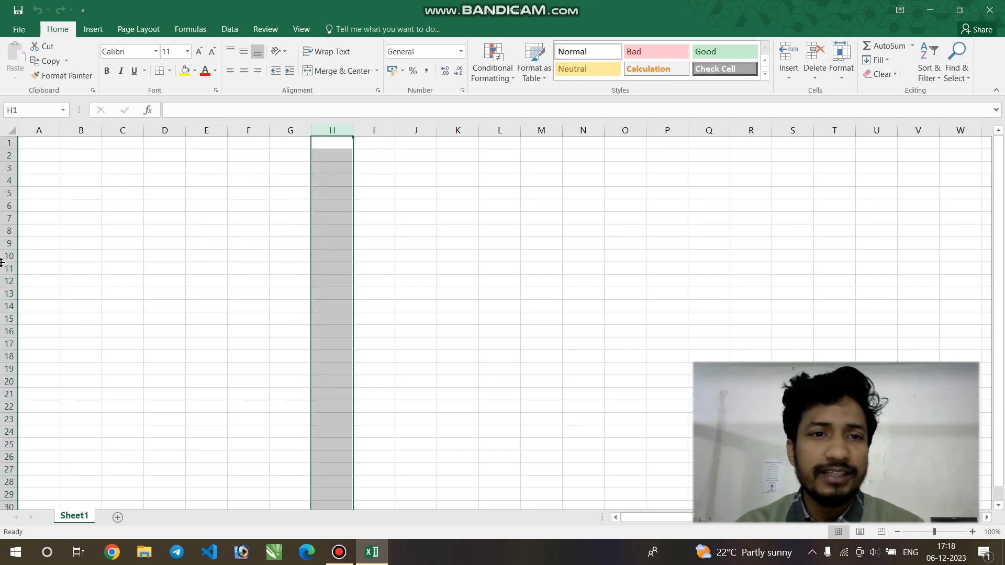
{"action": "left_click", "coordinate": [3, 244]}
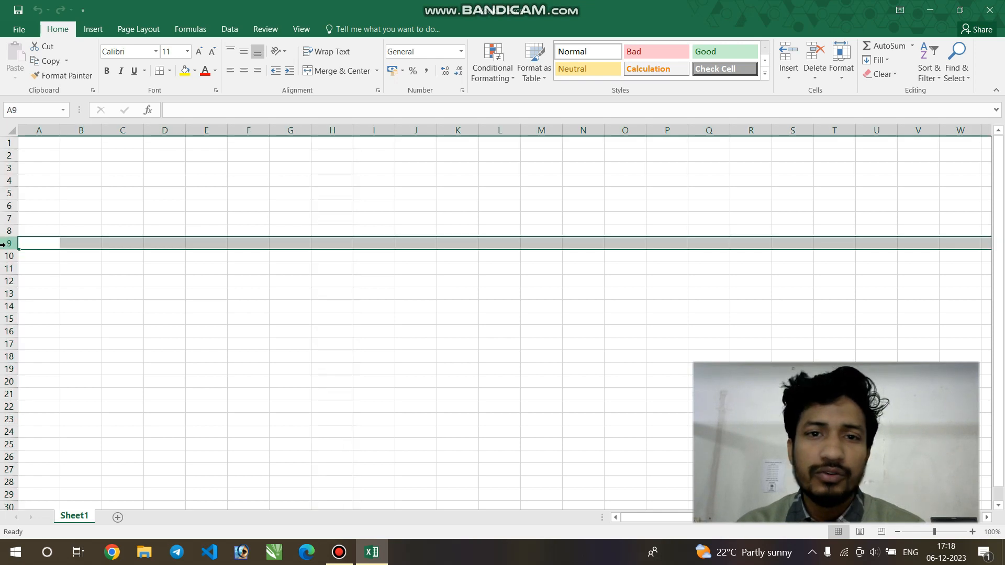
{"action": "left_click", "coordinate": [305, 243]}
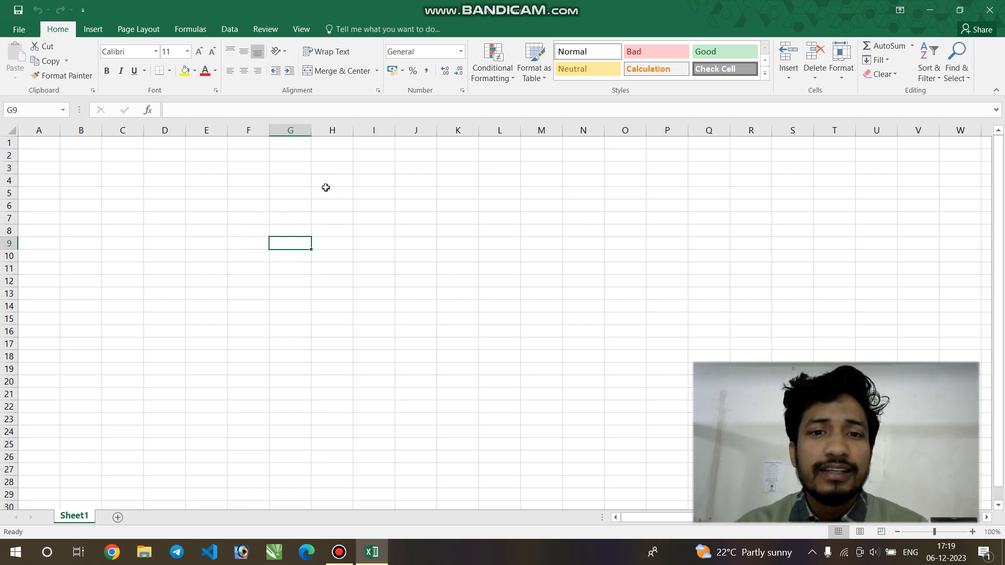
Step: Select the single cells K14, I6, M9, E10, F19 and N11 in turn to examine their cell addresses
{"action": "left_click", "coordinate": [466, 302]}
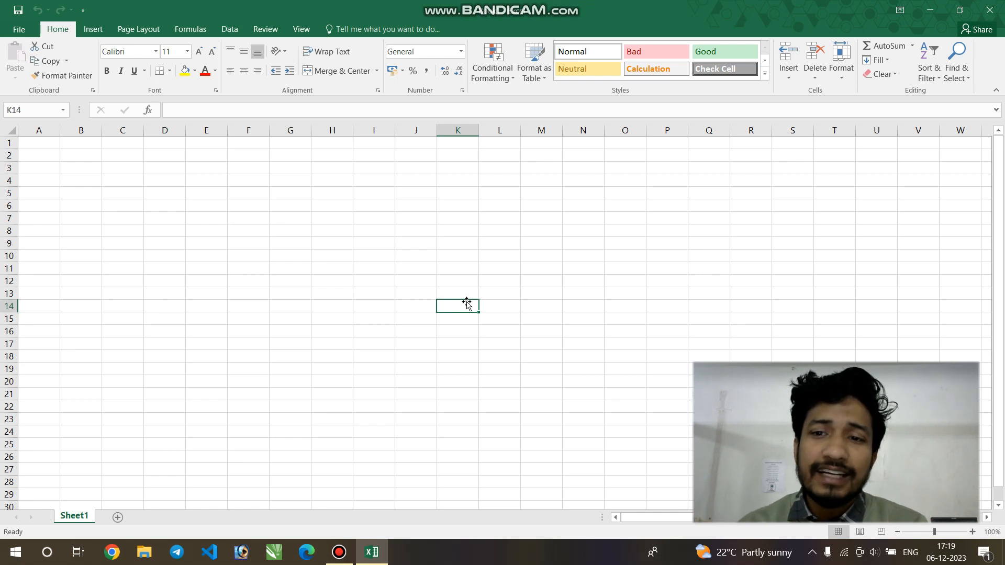
{"action": "left_click", "coordinate": [357, 208]}
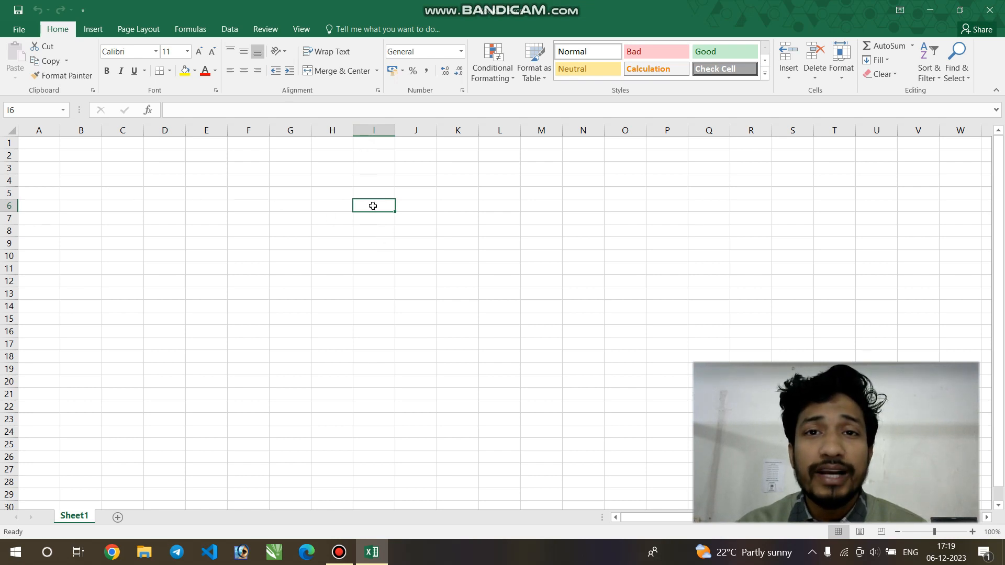
{"action": "left_click", "coordinate": [527, 246]}
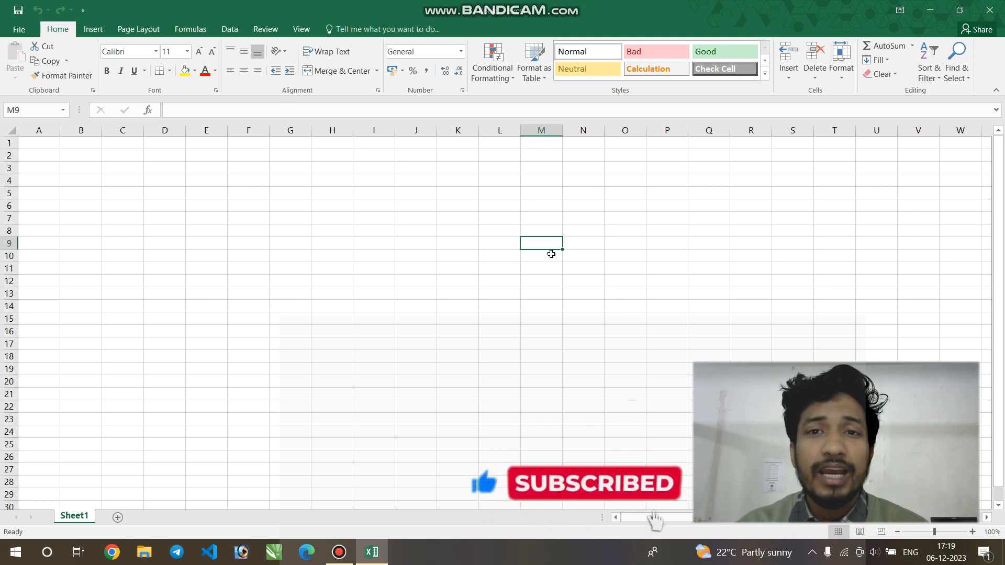
{"action": "left_click", "coordinate": [224, 260]}
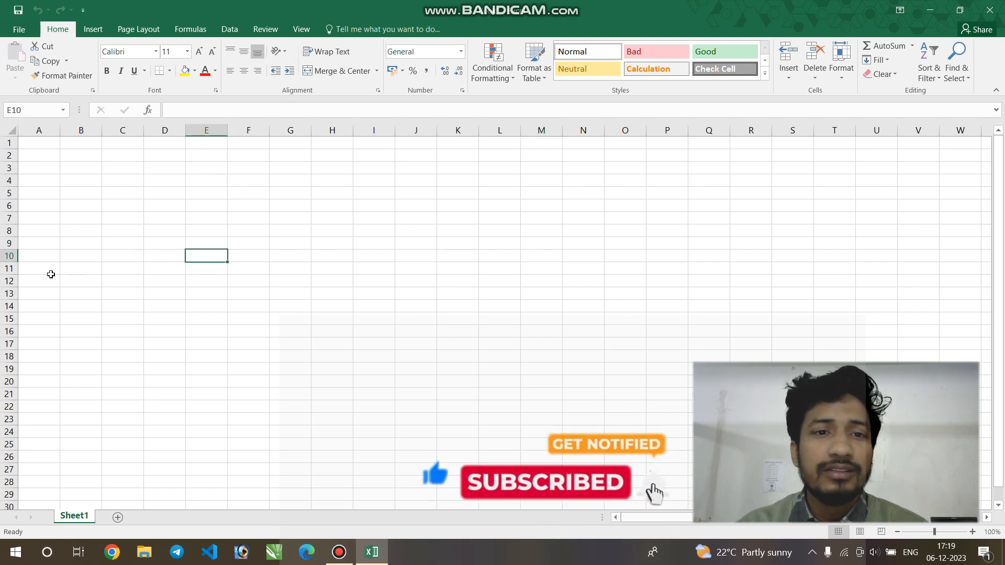
{"action": "left_click", "coordinate": [251, 371]}
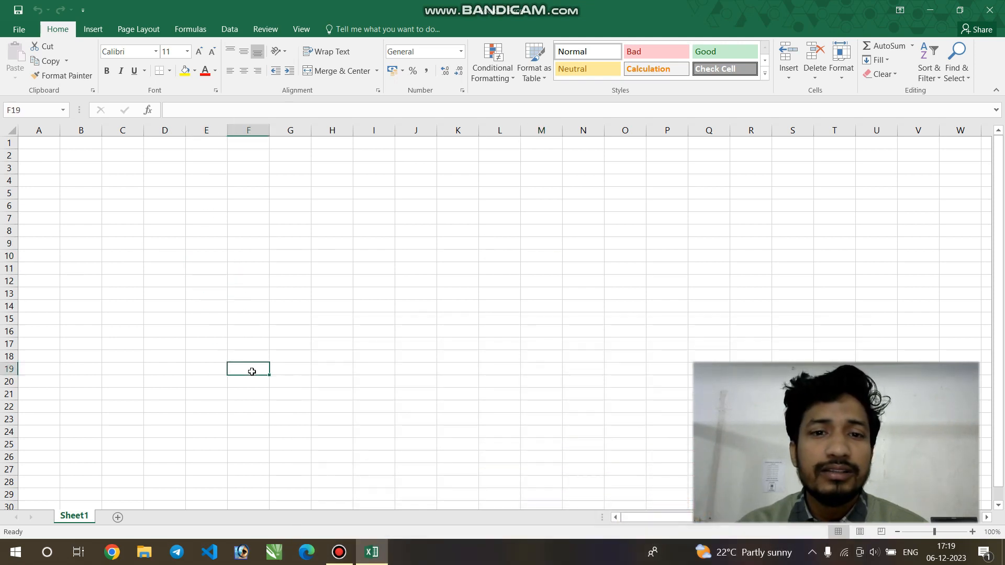
{"action": "left_click", "coordinate": [598, 271]}
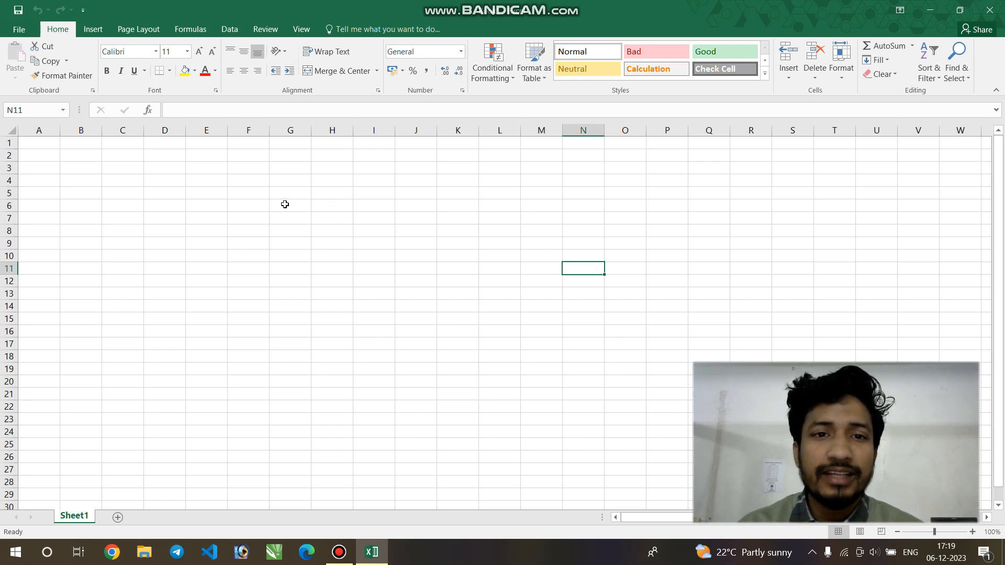
Step: Select the single cells A1, C3, D4, F10 and C4 in turn to examine their cell addresses
{"action": "left_click", "coordinate": [185, 191]}
{"action": "left_click", "coordinate": [33, 144]}
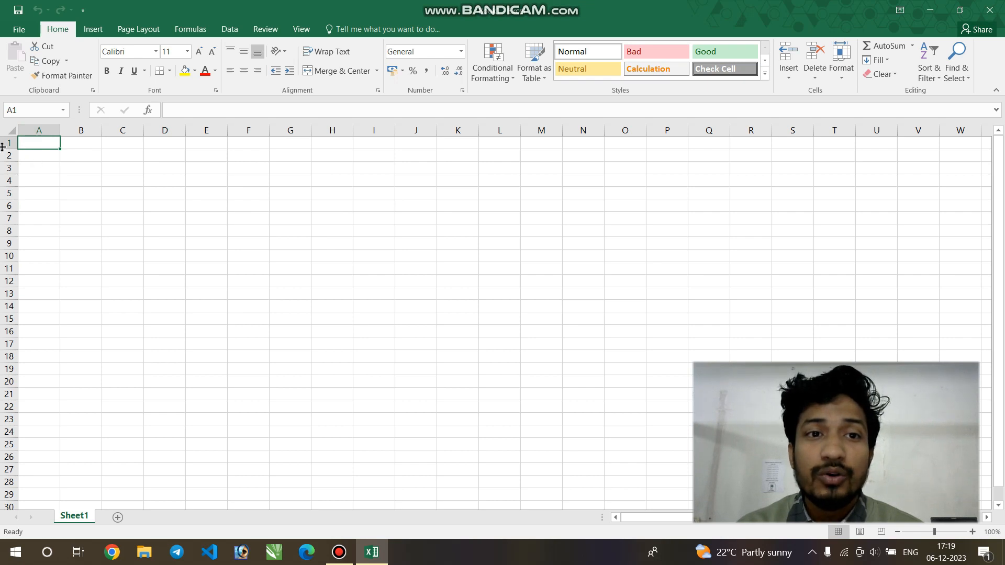
{"action": "left_click", "coordinate": [123, 169]}
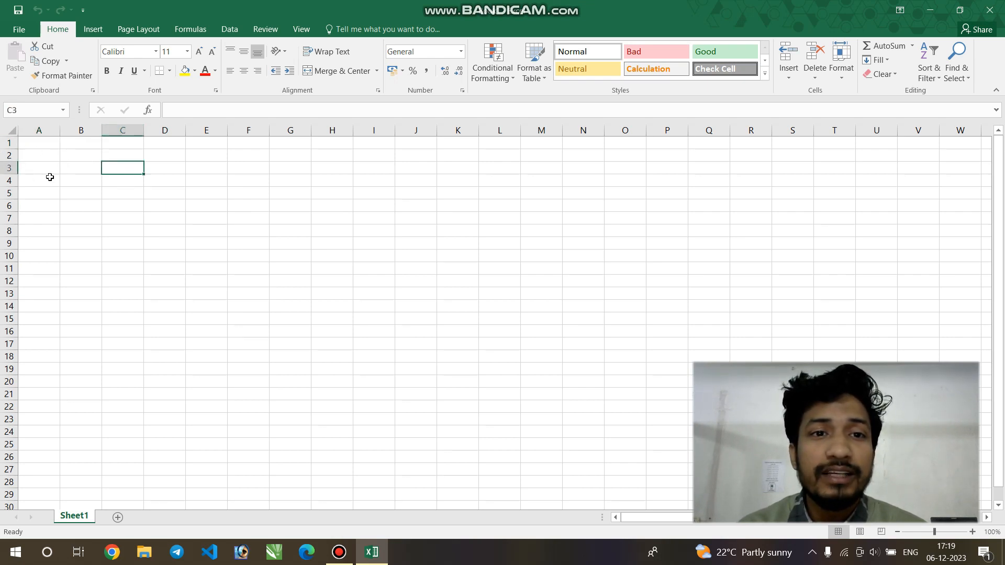
{"action": "left_click", "coordinate": [176, 178]}
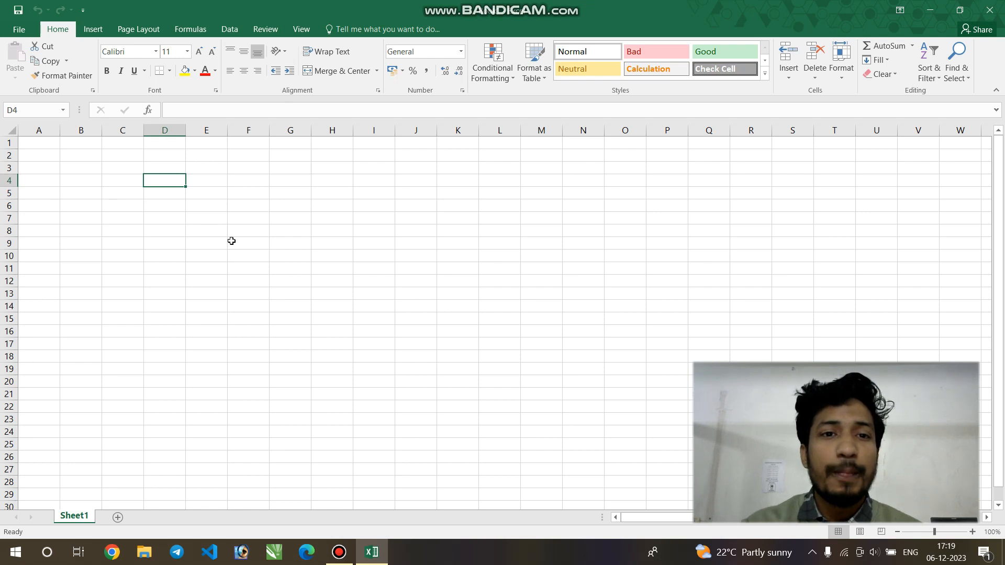
{"action": "left_click", "coordinate": [251, 244]}
{"action": "left_click", "coordinate": [261, 257]}
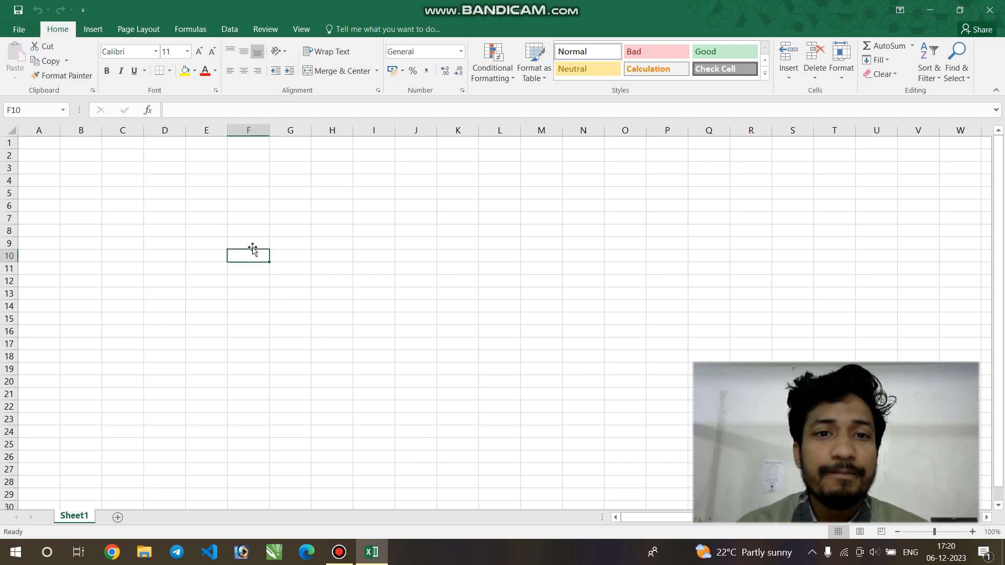
{"action": "left_click", "coordinate": [111, 178]}
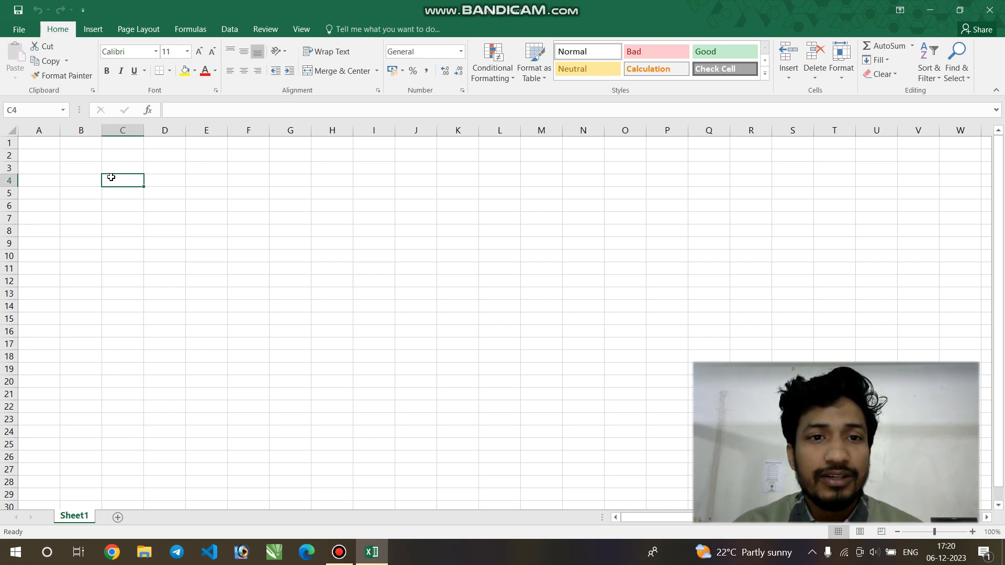
Step: Enter the number 23 in cell B4 and the number 10 in cell E4
{"action": "left_click", "coordinate": [80, 178]}
{"action": "type", "text": "23"}
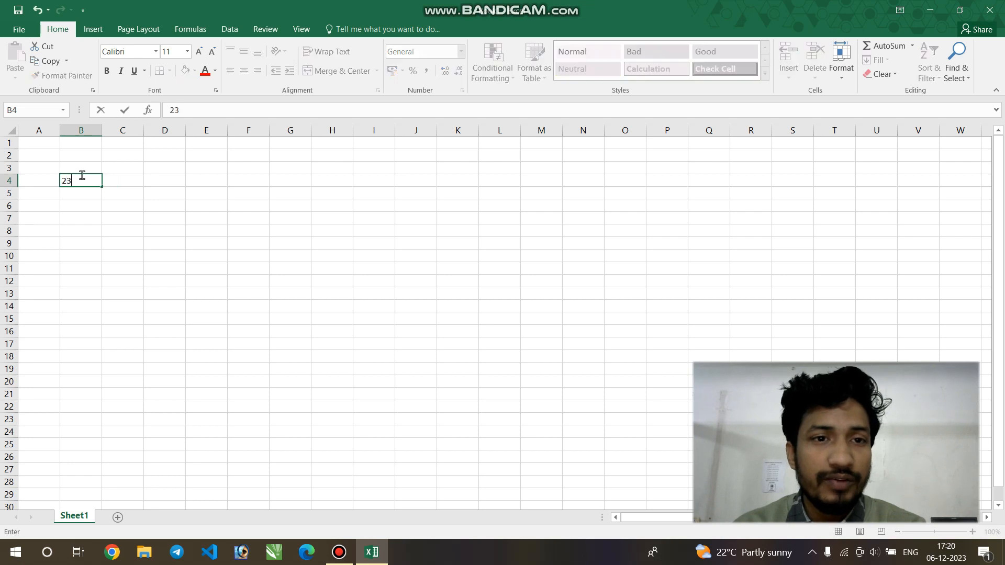
{"action": "left_click", "coordinate": [209, 178]}
{"action": "type", "text": "10"}
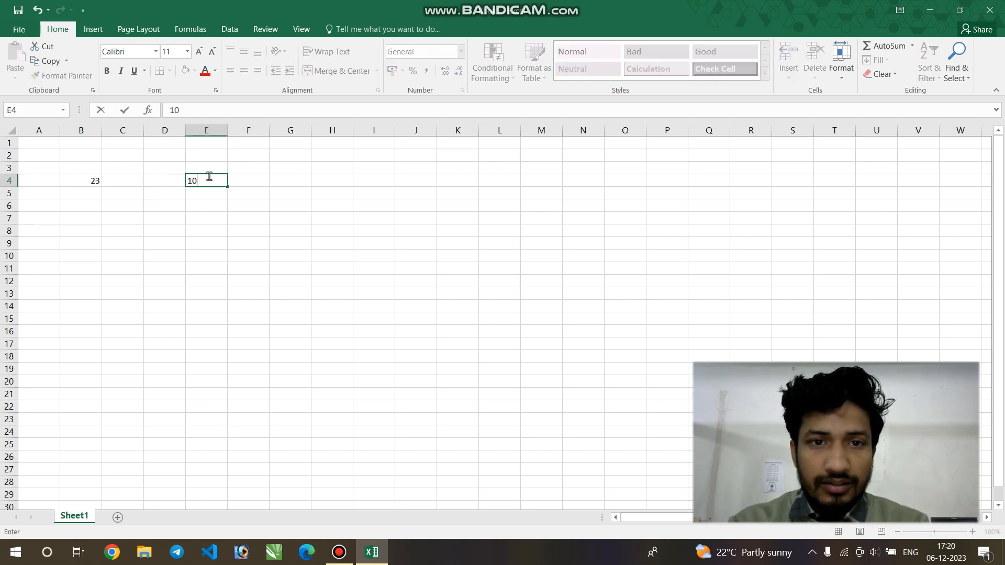
Step: Enter the formula =b4*e4 in cell C10 to multiply the two numbers by cell reference
{"action": "left_click", "coordinate": [142, 252]}
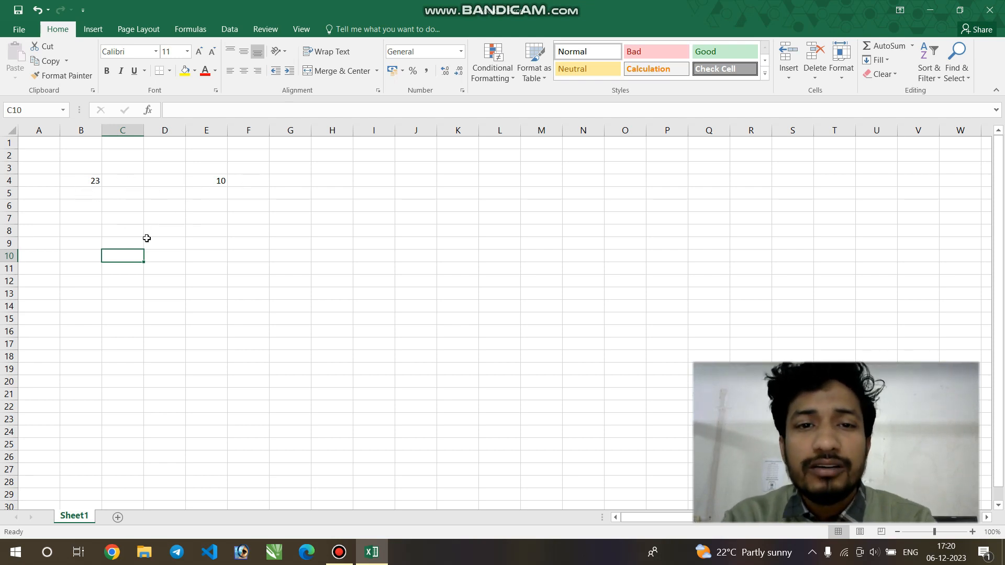
{"action": "type", "text": "="}
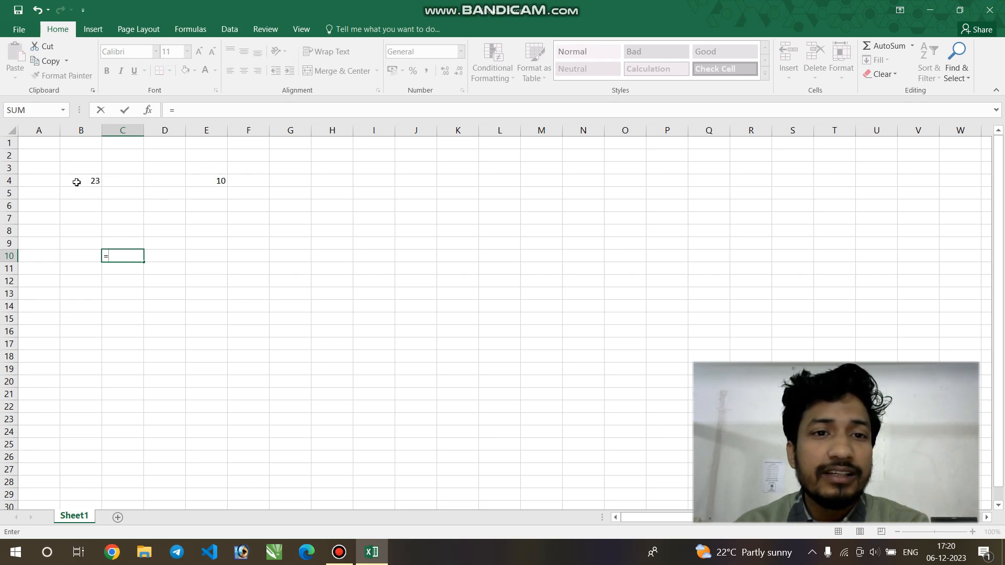
{"action": "type", "text": "23"}
{"action": "key", "text": "BackSpace"}
{"action": "key", "text": "BackSpace"}
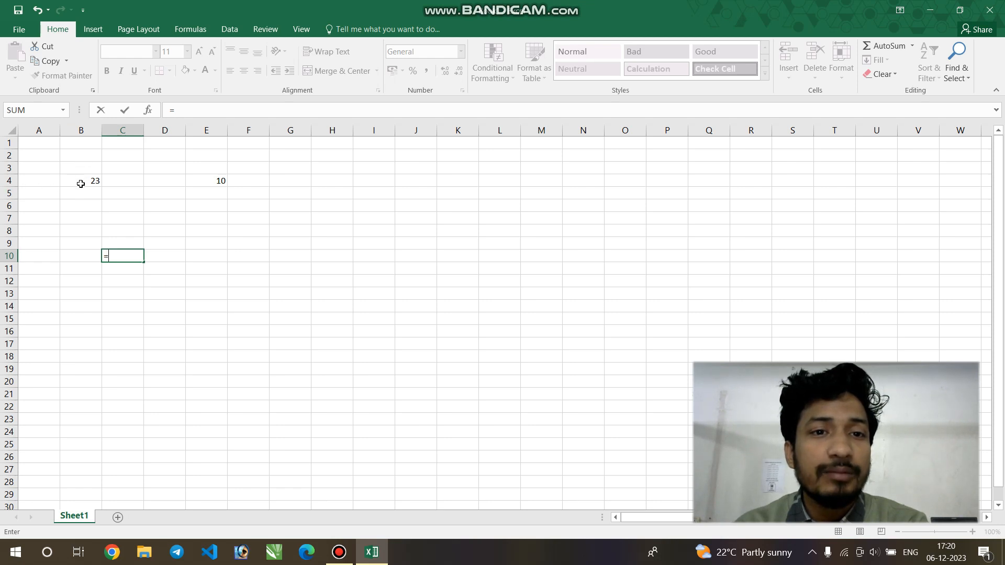
{"action": "type", "text": "b4*"}
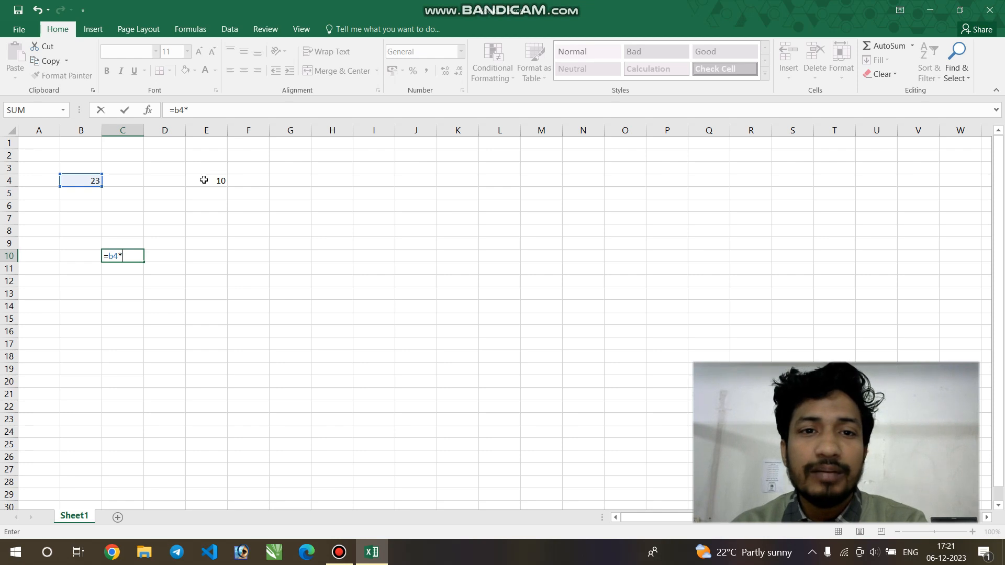
{"action": "type", "text": "e4"}
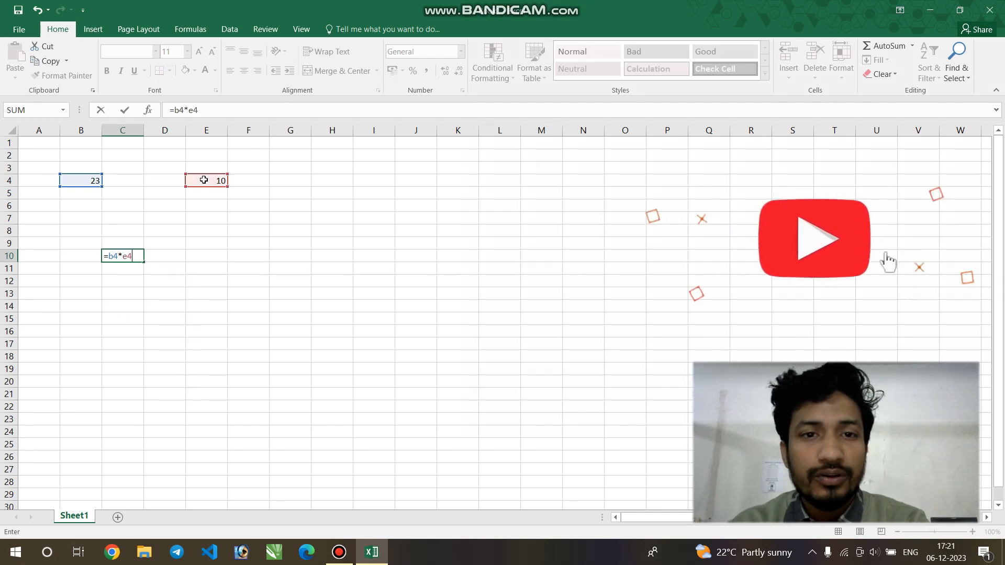
{"action": "key", "text": "Return"}
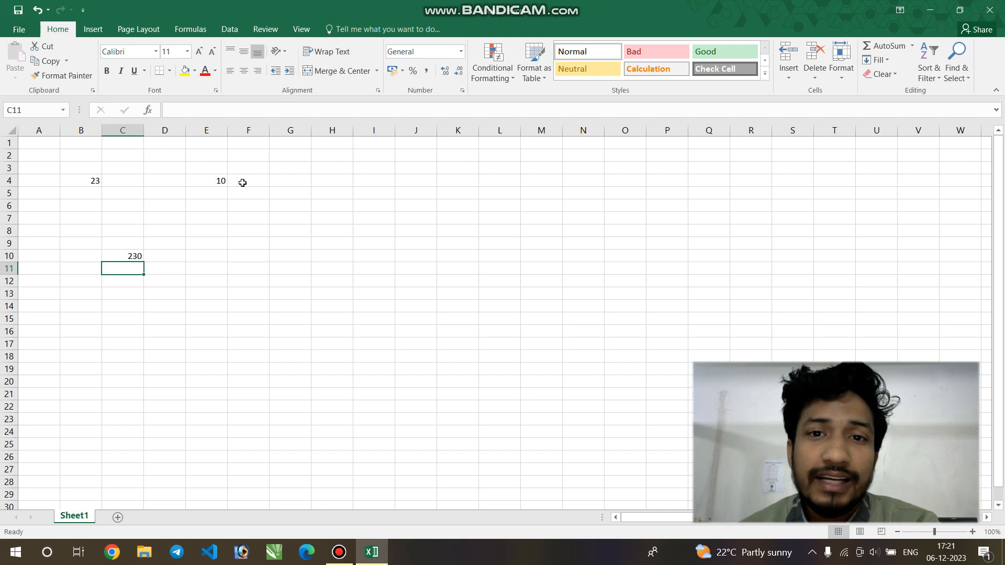
Step: Select cell C10 to examine its formula, and compare it with the empty cells above it in column C
{"action": "left_click", "coordinate": [539, 242]}
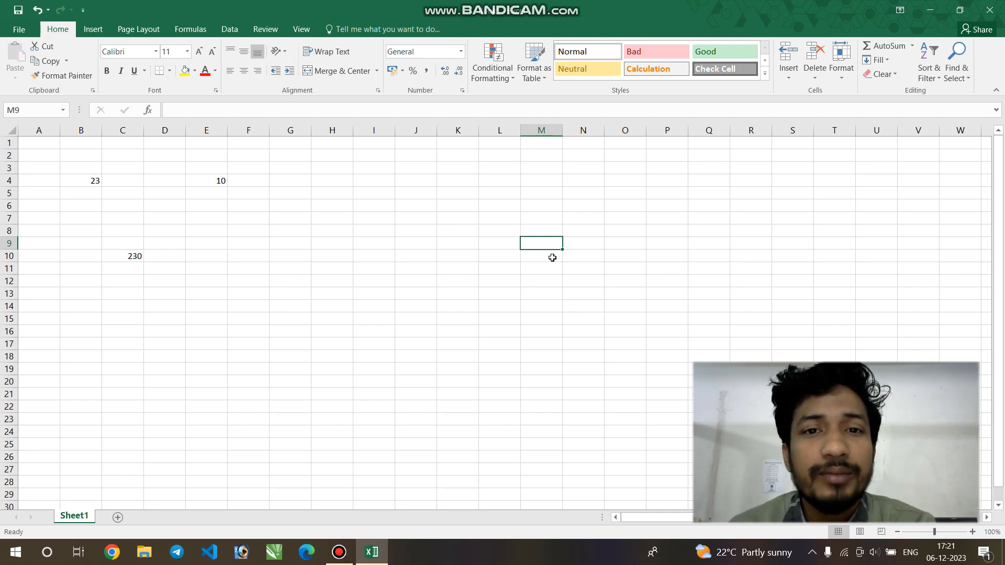
{"action": "left_click", "coordinate": [119, 253]}
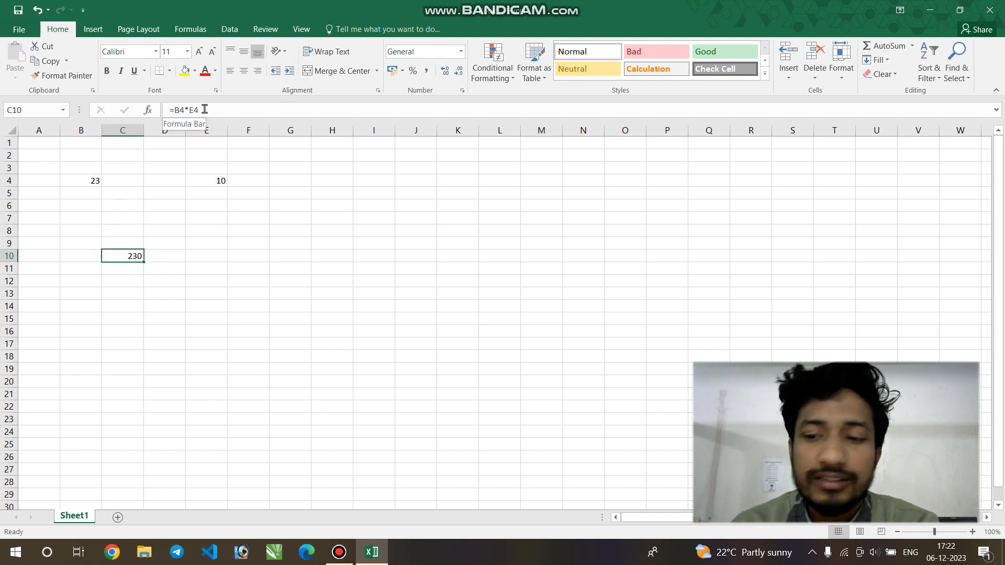
{"action": "key", "text": "Return"}
{"action": "key", "text": "Up"}
{"action": "key", "text": "Up"}
{"action": "key", "text": "Up"}
{"action": "key", "text": "Up"}
{"action": "key", "text": "Up"}
{"action": "key", "text": "Up"}
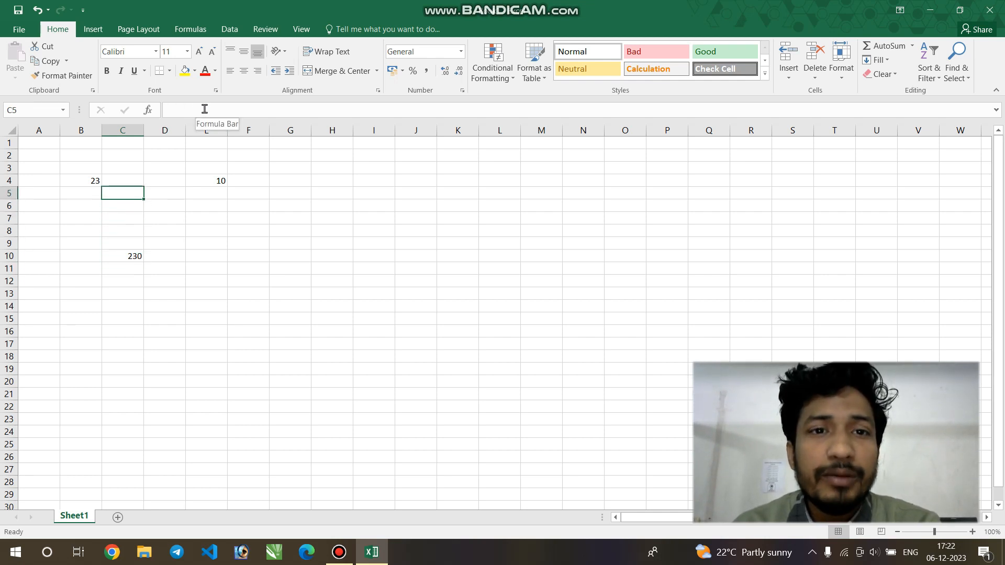
{"action": "key", "text": "Up"}
{"action": "key", "text": "Down"}
{"action": "key", "text": "Down"}
{"action": "key", "text": "Down"}
{"action": "key", "text": "Down"}
{"action": "key", "text": "Down"}
{"action": "key", "text": "Down"}
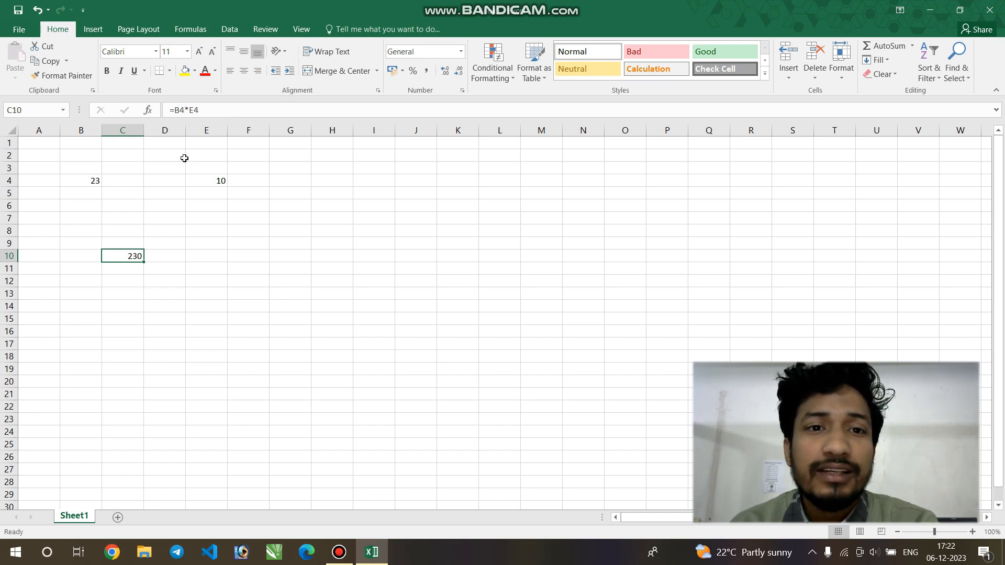
Step: Change the number in cell B4 to 24 and then to 25 to test the multiplication formula
{"action": "left_click", "coordinate": [94, 179]}
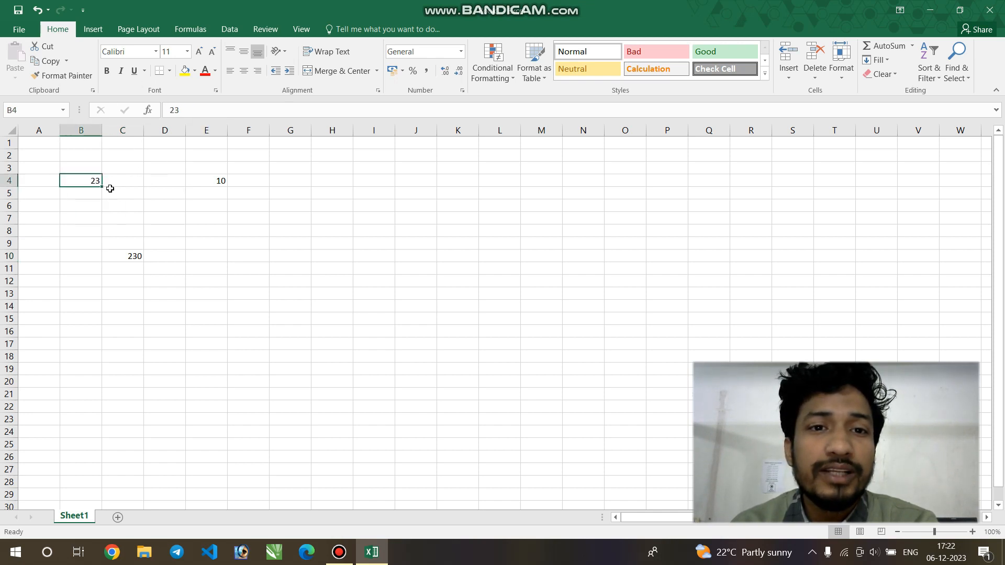
{"action": "key", "text": "BackSpace"}
{"action": "type", "text": "24"}
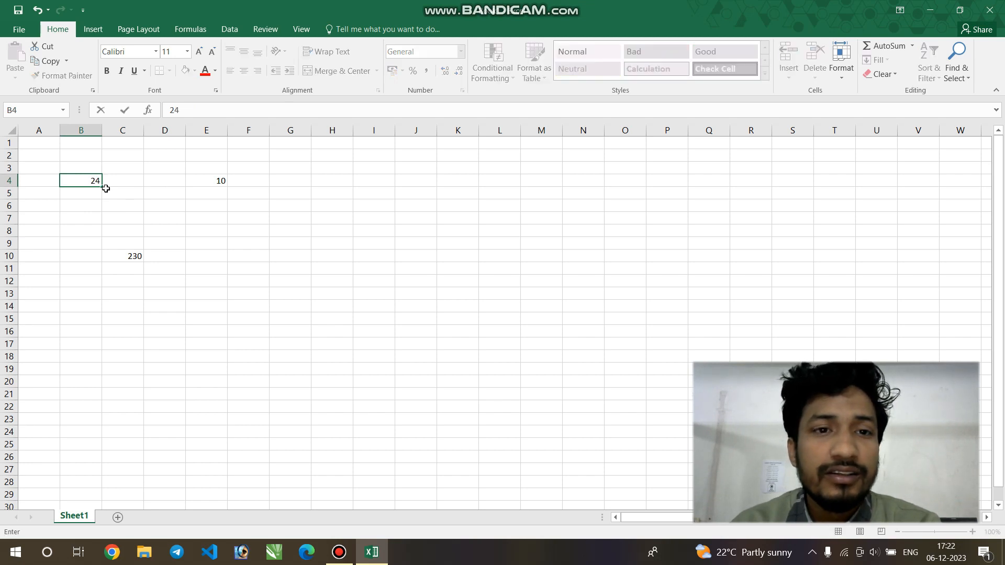
{"action": "key", "text": "Return"}
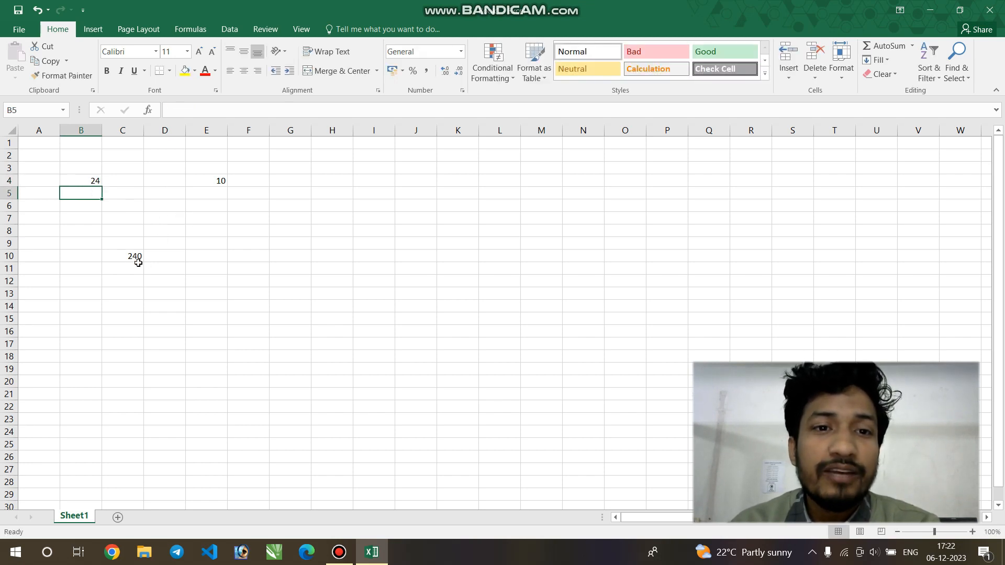
{"action": "left_click", "coordinate": [85, 183]}
{"action": "type", "text": "25"}
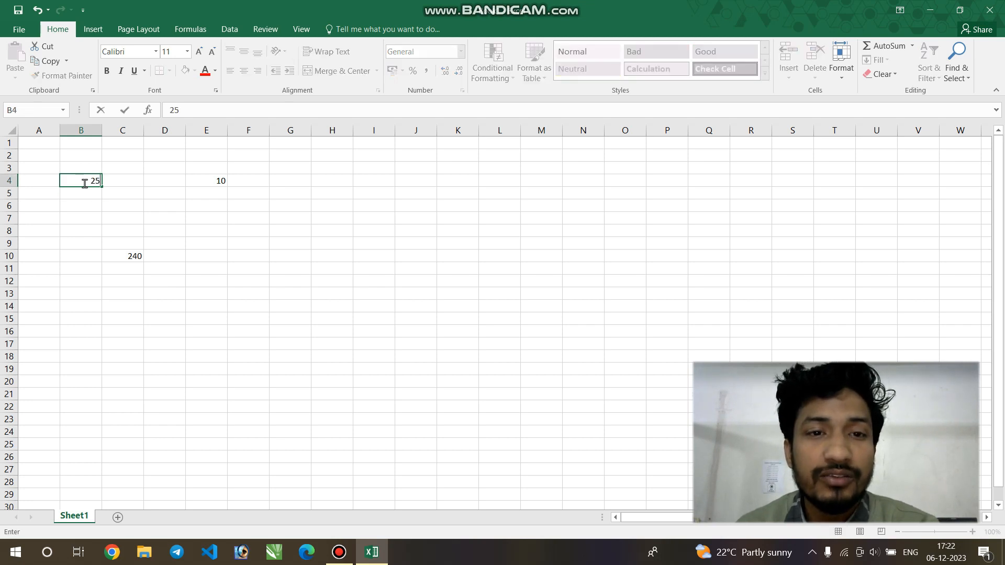
{"action": "key", "text": "Return"}
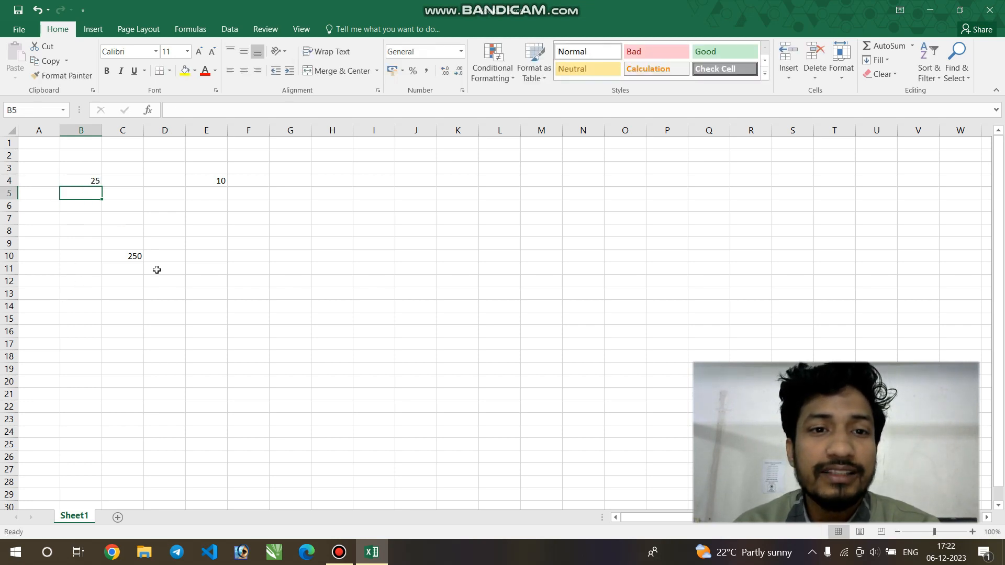
Step: Set the number in cell E4 to 100 to test the formula's second reference
{"action": "left_click", "coordinate": [208, 182]}
{"action": "type", "text": "100"}
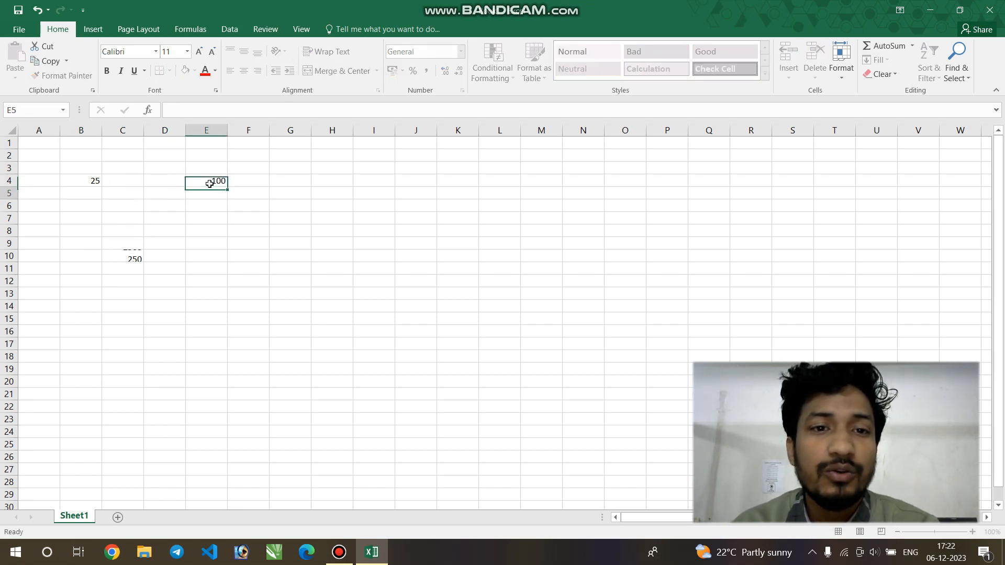
{"action": "key", "text": "Return"}
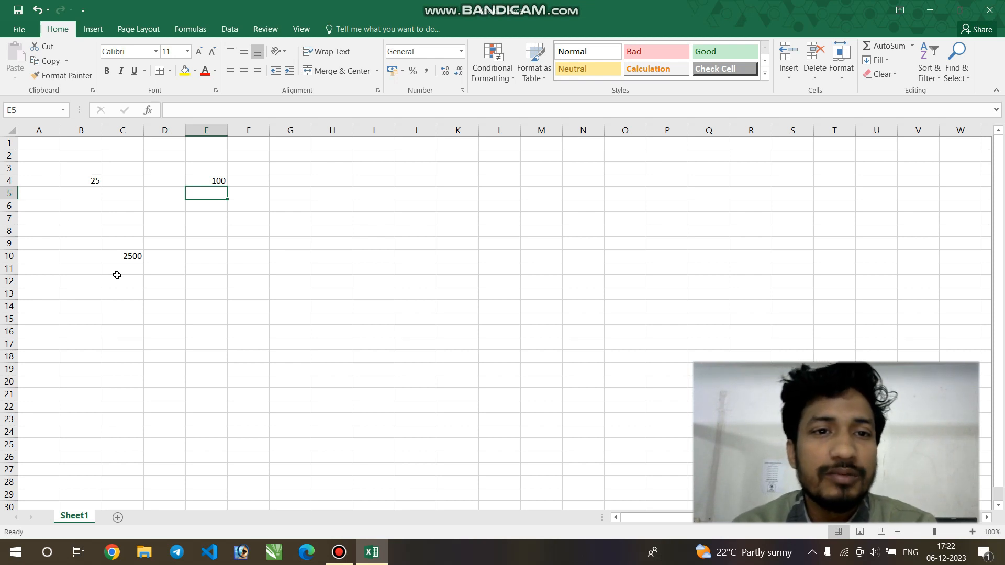
Step: Clear the contents of the range A3:H14, which holds the sample numbers and formula
{"action": "left_click_drag", "start_coordinate": [44, 166], "coordinate": [326, 304]}
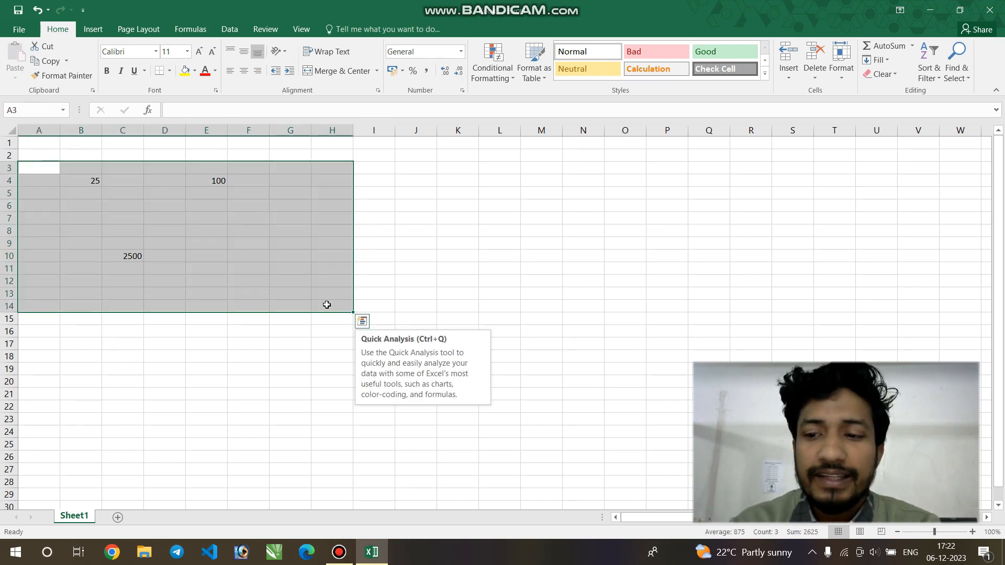
{"action": "key", "text": "Delete"}
{"action": "left_click", "coordinate": [135, 229]}
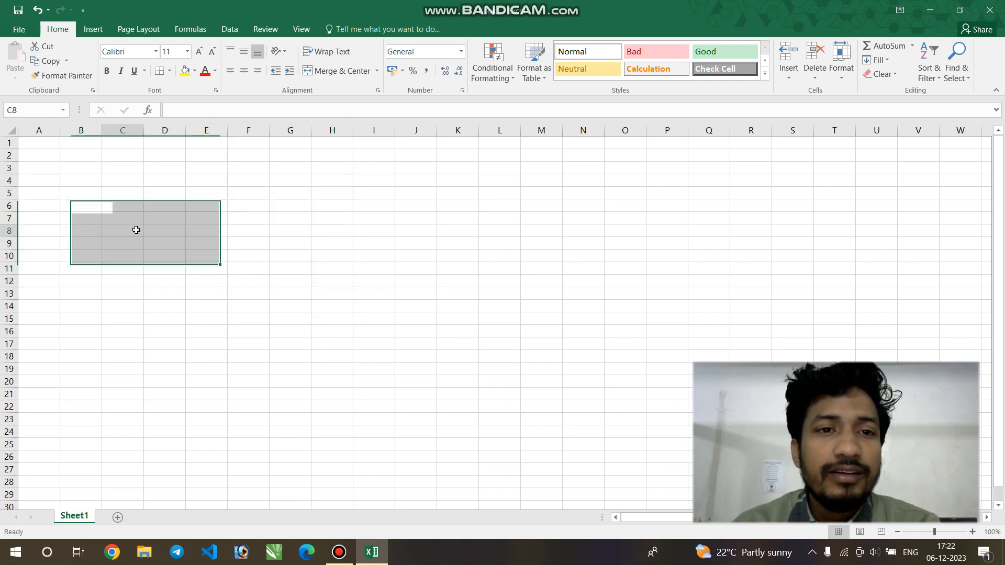
Step: Enter the title DISCOVERY COMPUTER EDUCATION POINT in cell A1
{"action": "left_click", "coordinate": [39, 146]}
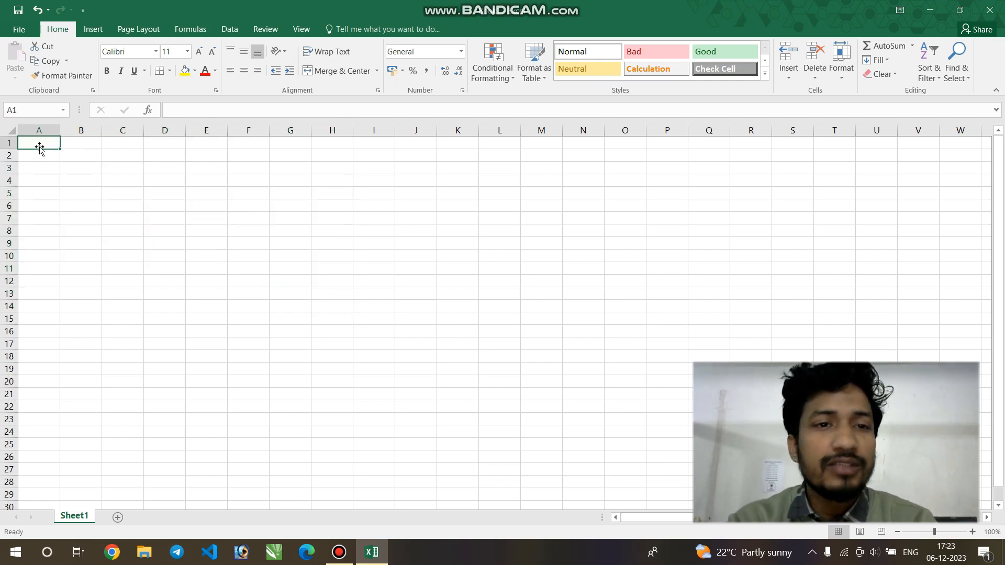
{"action": "type", "text": "dis="}
{"action": "key", "text": "BackSpace"}
{"action": "key", "text": "BackSpace"}
{"action": "key", "text": "BackSpace"}
{"action": "key", "text": "BackSpace"}
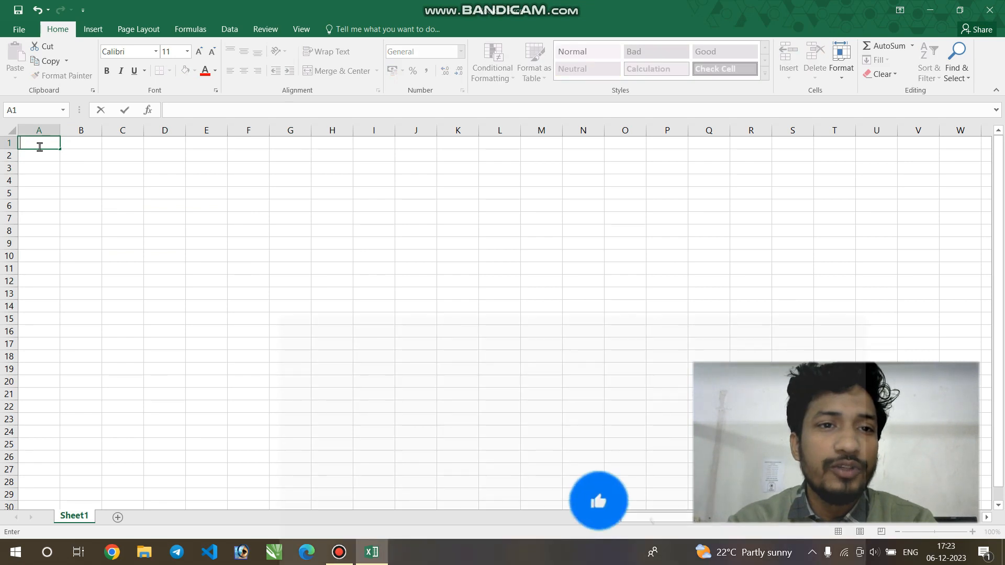
{"action": "type", "text": "DISCOUNT"}
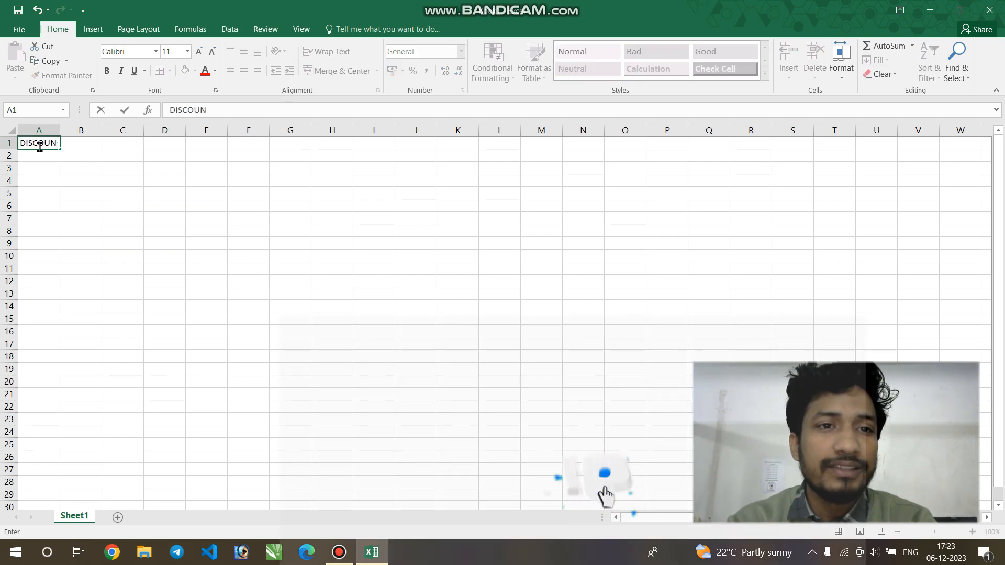
{"action": "key", "text": "BackSpace"}
{"action": "key", "text": "BackSpace"}
{"action": "key", "text": "BackSpace"}
{"action": "key", "text": "BackSpace"}
{"action": "key", "text": "BackSpace"}
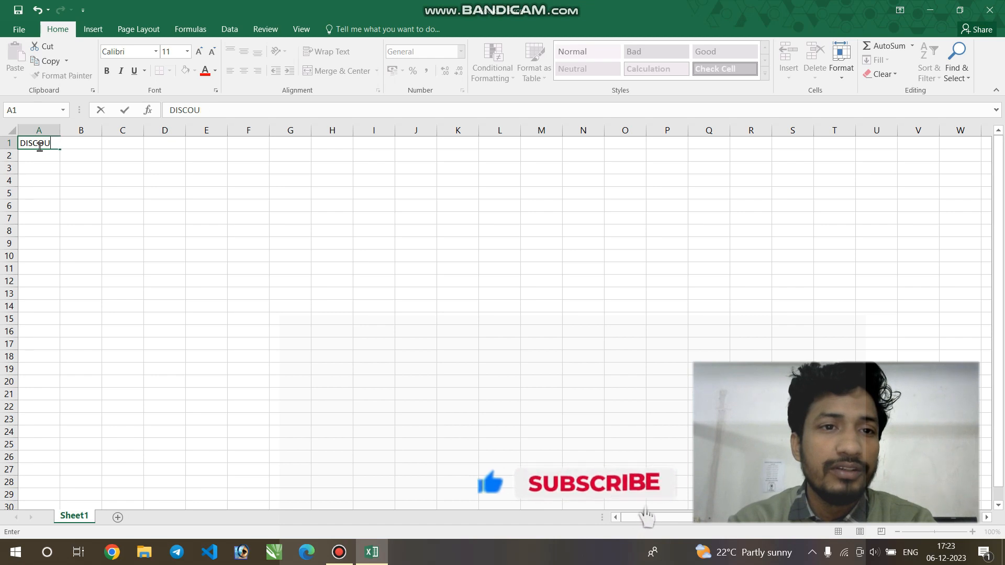
{"action": "type", "text": "COVERY "}
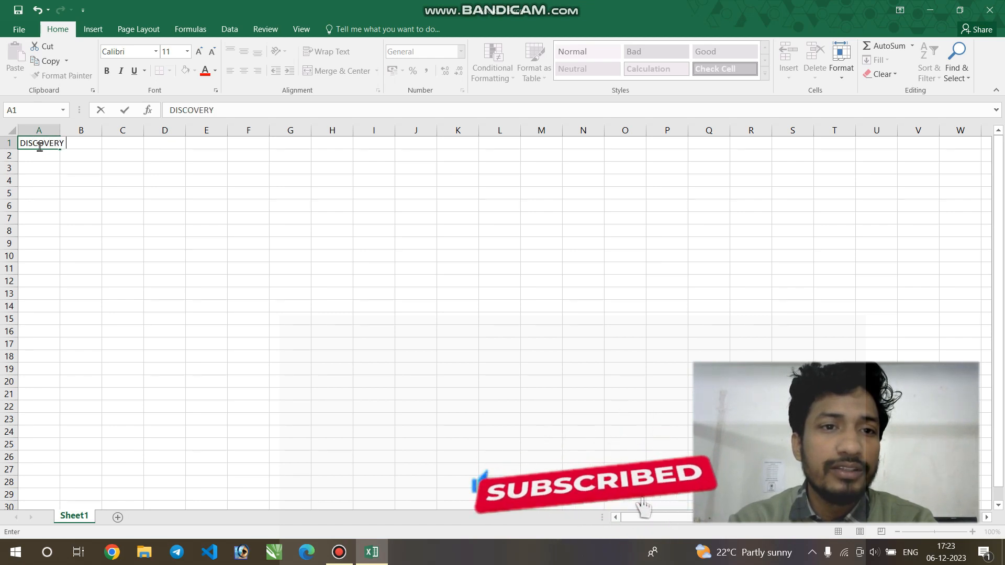
{"action": "type", "text": "COMPUTER EDUCAIO"}
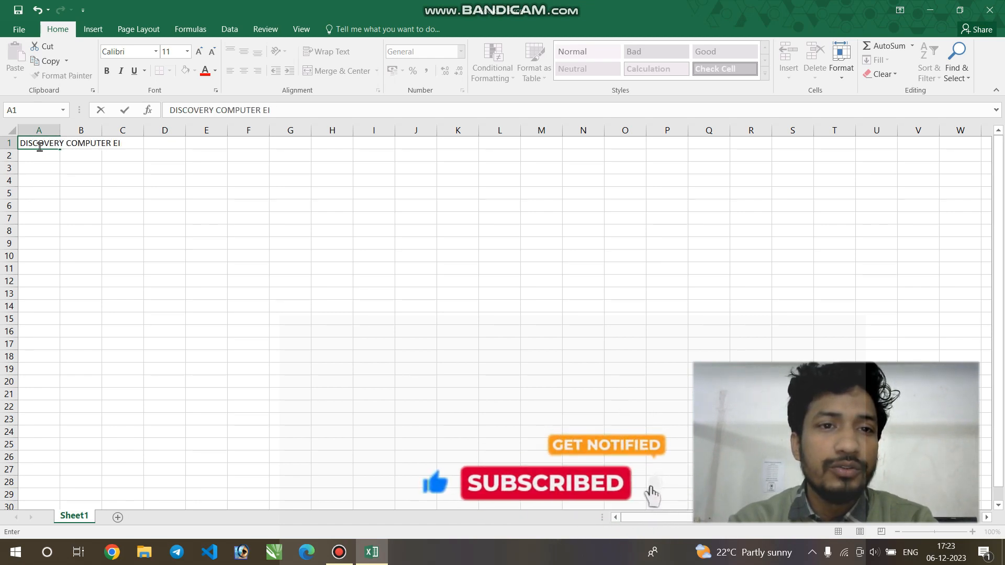
{"action": "type", "text": "N"}
{"action": "key", "text": "BackSpace"}
{"action": "key", "text": "BackSpace"}
{"action": "key", "text": "BackSpace"}
{"action": "type", "text": "TION POINT"}
{"action": "key", "text": "Return"}
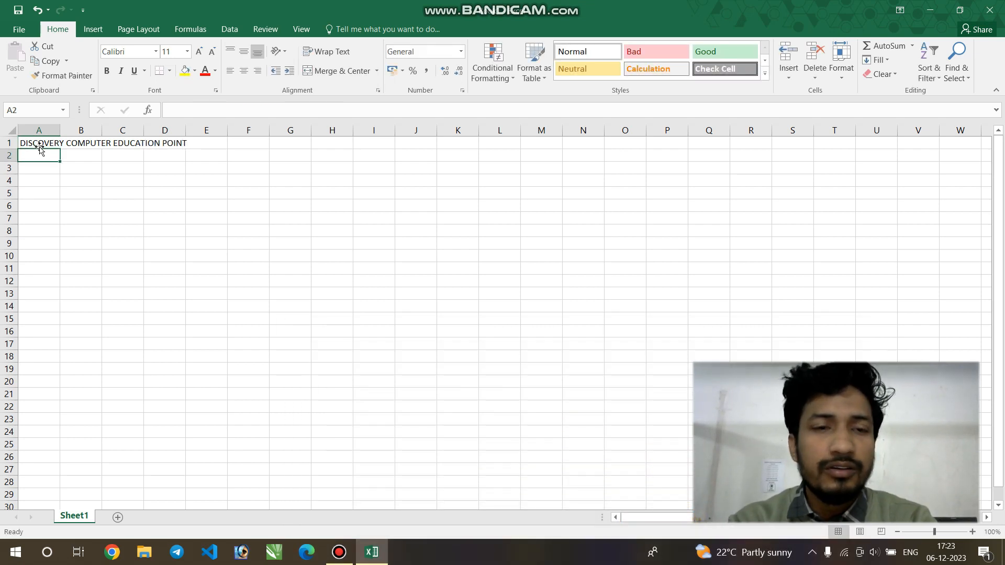
Step: Enter the column headers Sr. No., Item and Qty in cells A2, B2 and C2
{"action": "type", "text": "sR"}
{"action": "key", "text": "BackSpace"}
{"action": "key", "text": "BackSpace"}
{"action": "type", "text": "Sr. No"}
{"action": "type", "text": "Item"}
{"action": "key", "text": "Tab"}
{"action": "type", "text": "Qy"}
{"action": "key", "text": "Tab"}
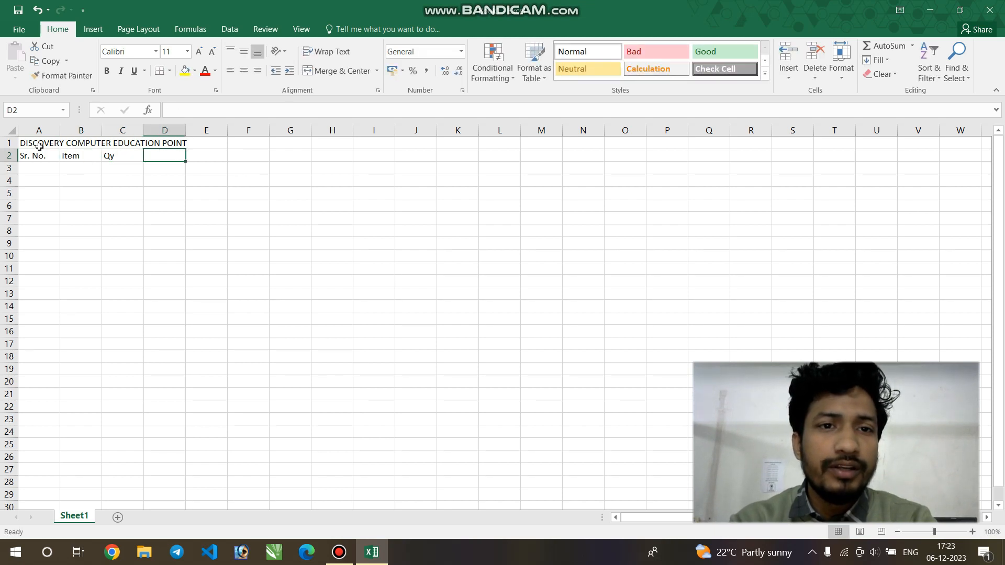
{"action": "key", "text": "Left"}
{"action": "type", "text": "Qty"}
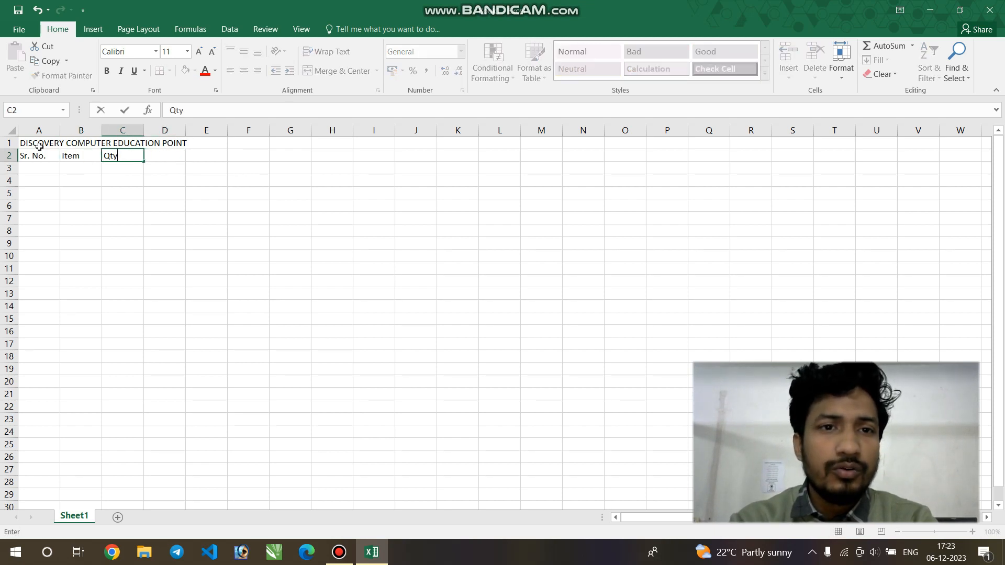
{"action": "key", "text": "Tab"}
Step: Enter the column header Price in cell D2
{"action": "type", "text": "pR"}
{"action": "key", "text": "BackSpace"}
{"action": "key", "text": "BackSpace"}
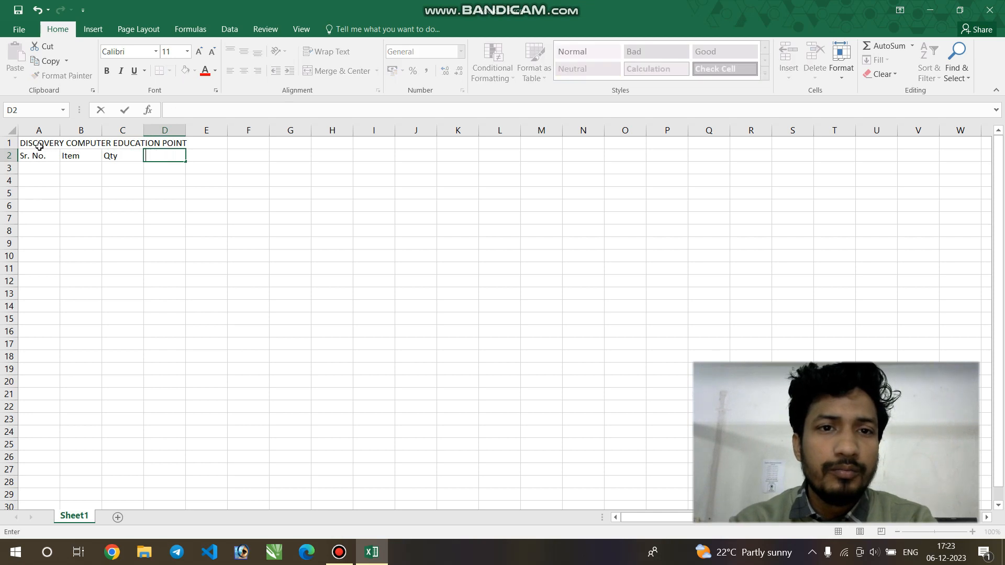
{"action": "type", "text": "pRIC"}
{"action": "key", "text": "BackSpace"}
{"action": "key", "text": "BackSpace"}
{"action": "key", "text": "BackSpace"}
{"action": "key", "text": "BackSpace"}
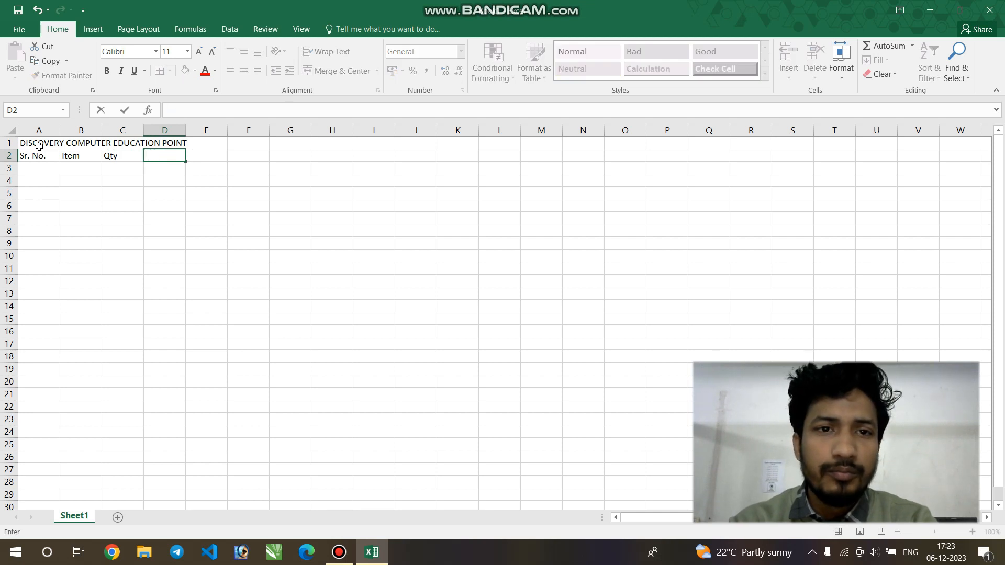
{"action": "type", "text": "Price"}
{"action": "key", "text": "Return"}
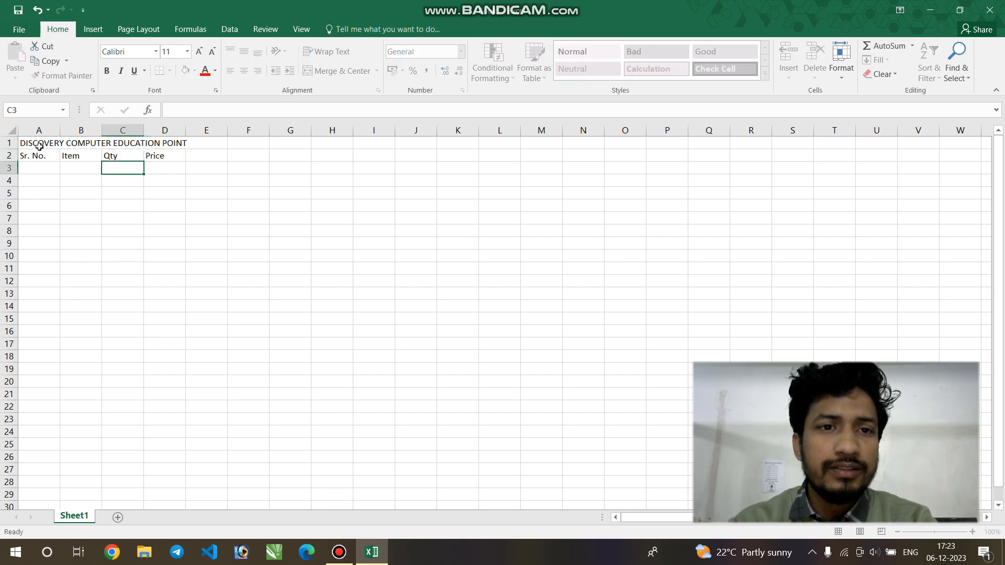
Step: Enter the column header Amount in cell E2
{"action": "key", "text": "Right"}
{"action": "key", "text": "Up"}
{"action": "key", "text": "Right"}
{"action": "type", "text": "Amount"}
{"action": "key", "text": "Return"}
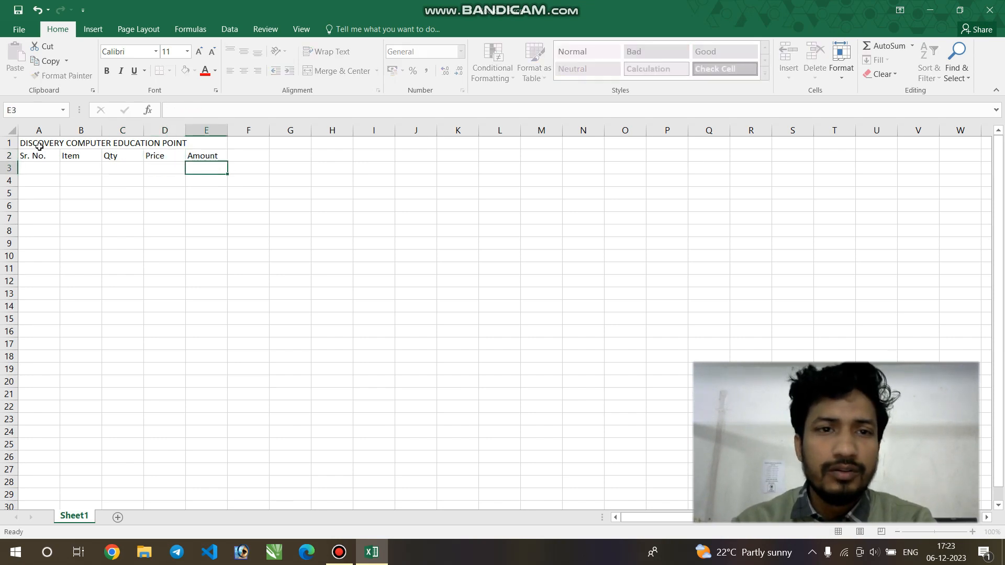
{"action": "key", "text": "Left"}
{"action": "key", "text": "Left"}
{"action": "key", "text": "Left"}
{"action": "key", "text": "Left"}
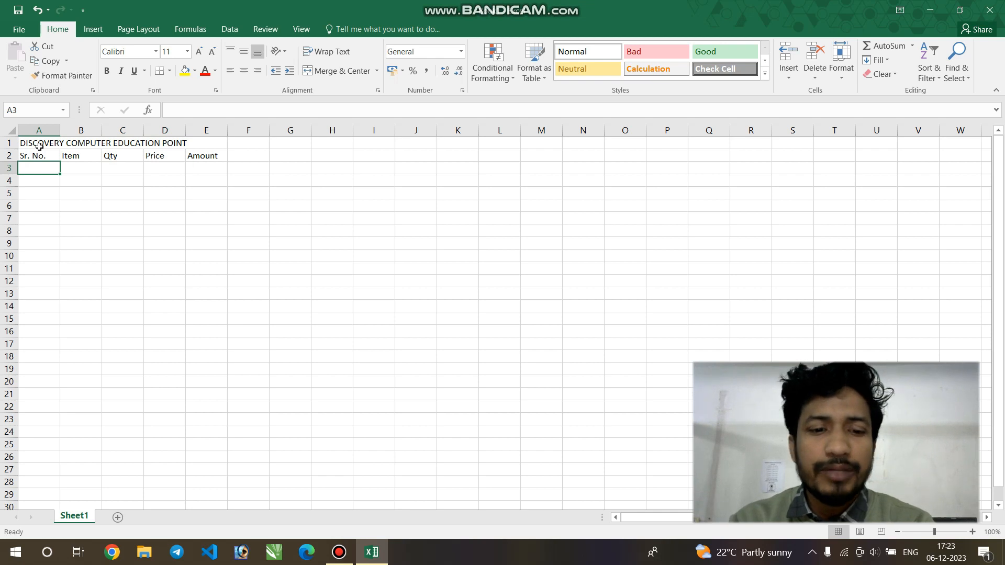
{"action": "key", "text": "Right"}
{"action": "key", "text": "Right"}
{"action": "key", "text": "Right"}
{"action": "key", "text": "Right"}
{"action": "key", "text": "Right"}
{"action": "key", "text": "Right"}
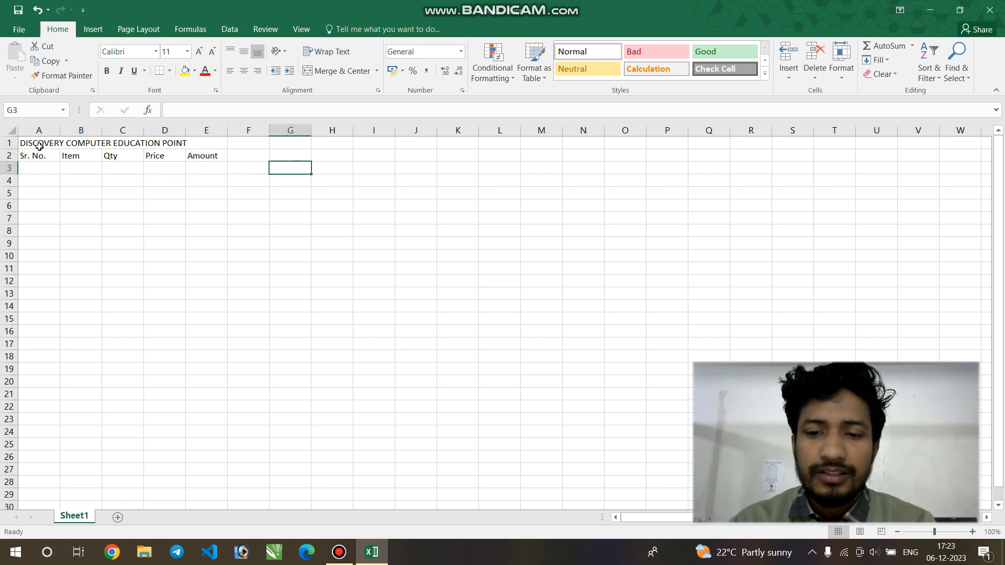
{"action": "key", "text": "Home"}
{"action": "key", "text": "Down"}
{"action": "key", "text": "Down"}
{"action": "key", "text": "Down"}
{"action": "key", "text": "Down"}
{"action": "key", "text": "Down"}
{"action": "key", "text": "Down"}
{"action": "key", "text": "Down"}
{"action": "key", "text": "Down"}
{"action": "key", "text": "Down"}
{"action": "key", "text": "Down"}
{"action": "key", "text": "Down"}
{"action": "key", "text": "Down"}
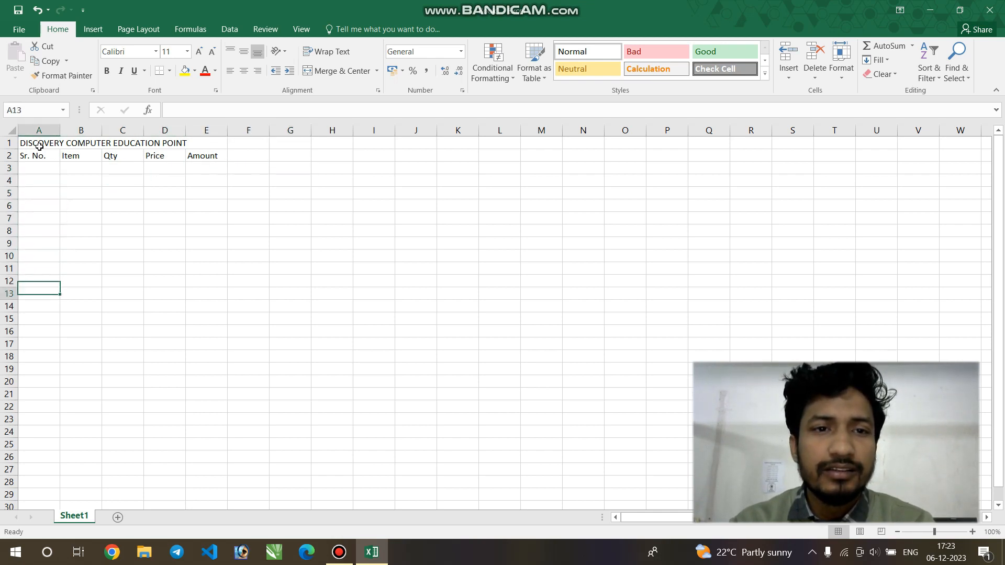
{"action": "key", "text": "Up"}
{"action": "key", "text": "Up"}
{"action": "key", "text": "Up"}
{"action": "key", "text": "Up"}
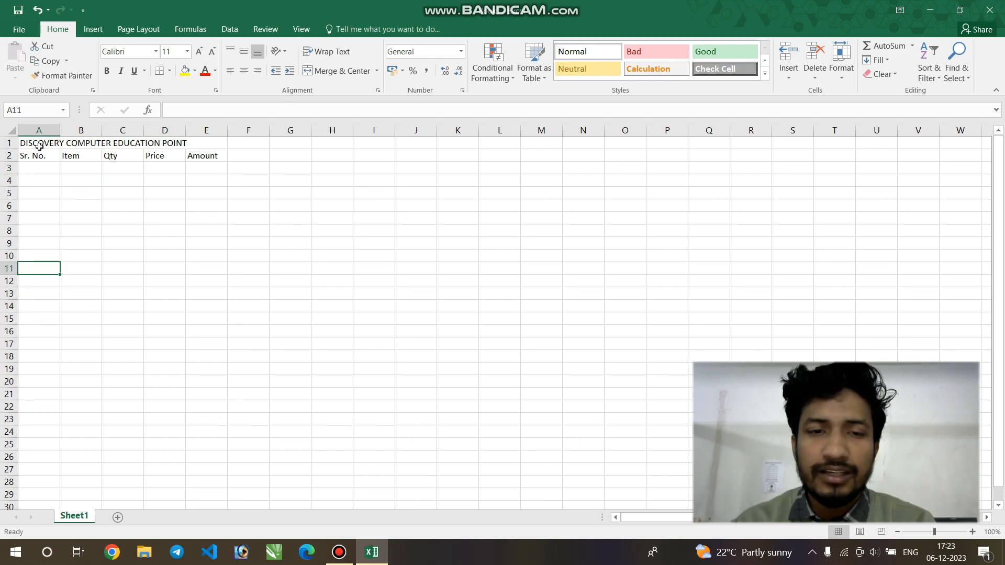
{"action": "key", "text": "Right"}
{"action": "key", "text": "Right"}
{"action": "key", "text": "Right"}
{"action": "key", "text": "Right"}
{"action": "key", "text": "Right"}
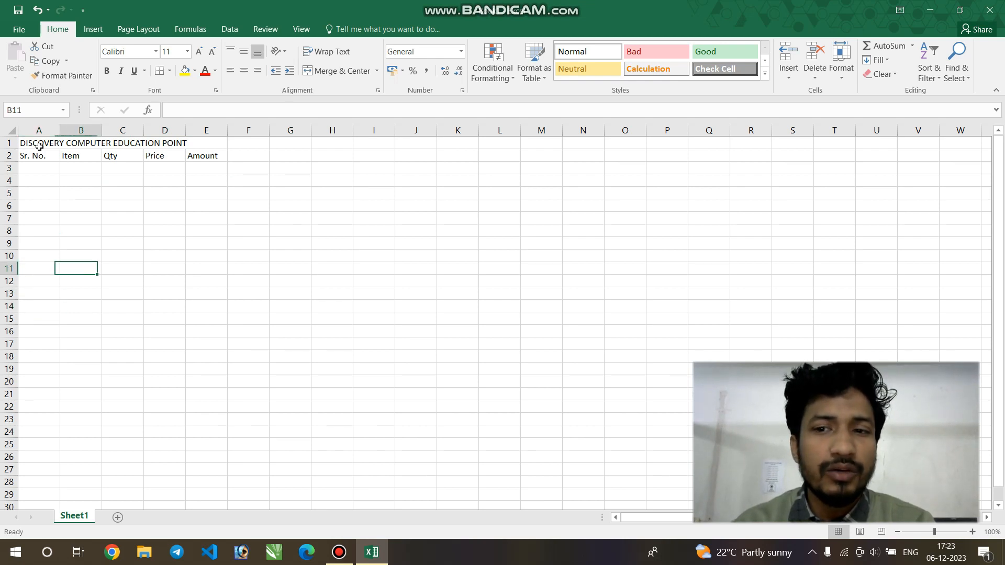
{"action": "key", "text": "Down"}
{"action": "key", "text": "Down"}
{"action": "key", "text": "Down"}
{"action": "key", "text": "Down"}
{"action": "key", "text": "Down"}
{"action": "key", "text": "Down"}
{"action": "key", "text": "Down"}
{"action": "key", "text": "Up"}
{"action": "key", "text": "Up"}
{"action": "key", "text": "Up"}
{"action": "key", "text": "Up"}
{"action": "key", "text": "Up"}
{"action": "key", "text": "Up"}
{"action": "key", "text": "Left"}
{"action": "key", "text": "Left"}
{"action": "key", "text": "Left"}
{"action": "key", "text": "Left"}
{"action": "key", "text": "Right"}
{"action": "key", "text": "Right"}
{"action": "key", "text": "Right"}
{"action": "key", "text": "Right"}
{"action": "key", "text": "Up"}
{"action": "key", "text": "Up"}
{"action": "key", "text": "Up"}
{"action": "key", "text": "Up"}
{"action": "key", "text": "Up"}
{"action": "key", "text": "Up"}
{"action": "key", "text": "Up"}
{"action": "key", "text": "Up"}
{"action": "key", "text": "Up"}
Step: Enter serial number 1 in cell A3 and the item name Keyboard in cell B3
{"action": "left_click", "coordinate": [52, 175]}
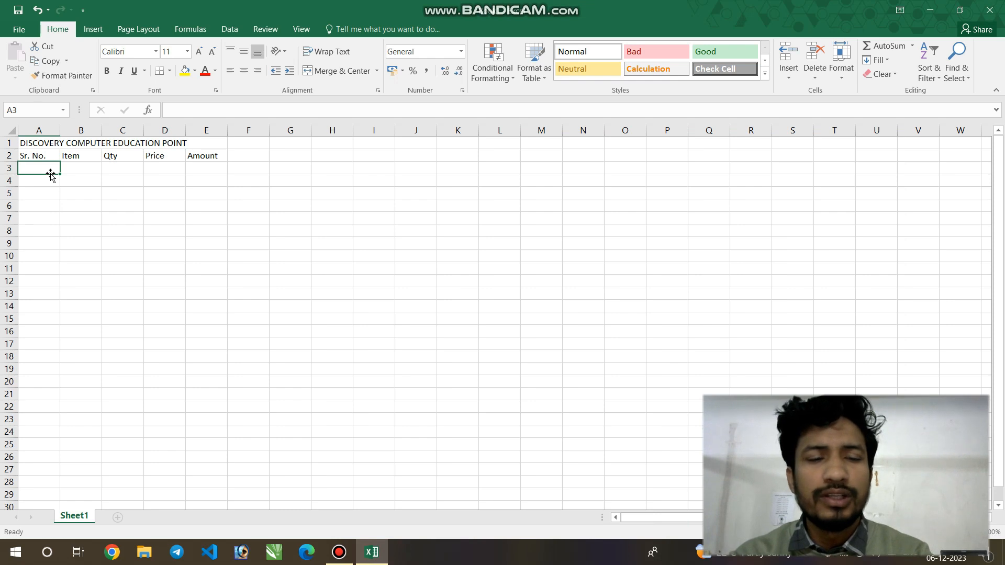
{"action": "type", "text": "1"}
{"action": "key", "text": "Return"}
{"action": "key", "text": "Right"}
{"action": "key", "text": "Up"}
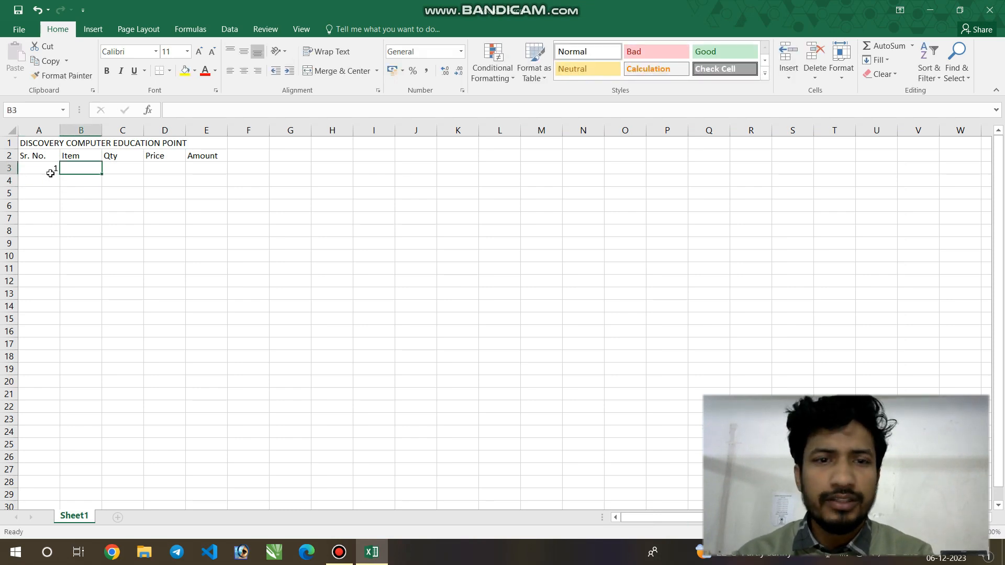
{"action": "type", "text": "Kyaboa"}
{"action": "key", "text": "BackSpace"}
{"action": "key", "text": "BackSpace"}
{"action": "key", "text": "BackSpace"}
{"action": "key", "text": "BackSpace"}
{"action": "type", "text": "yboard"}
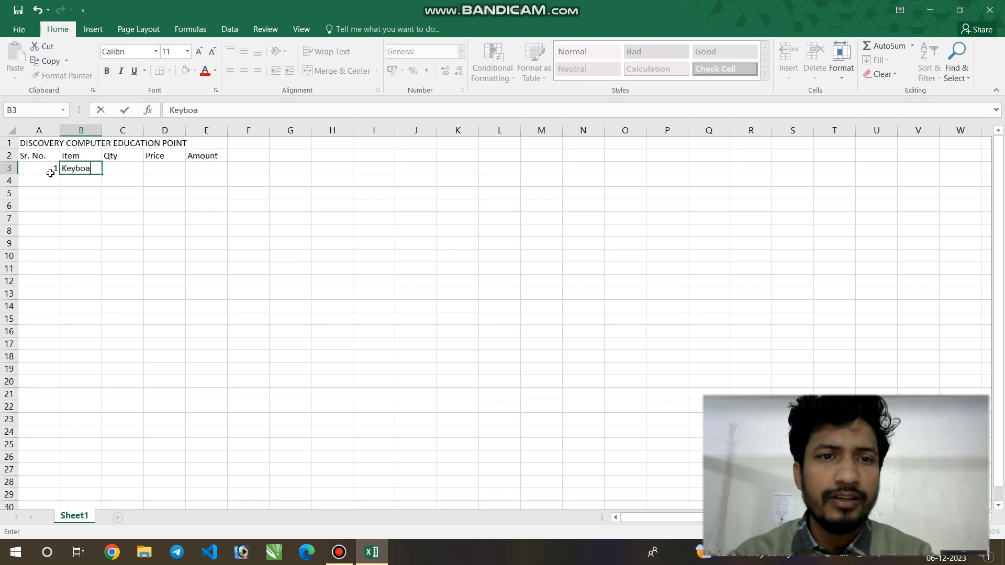
{"action": "key", "text": "Tab"}
Step: Enter quantity 10 and price 350 for the Keyboard row in cells C3 and D3
{"action": "type", "text": "10"}
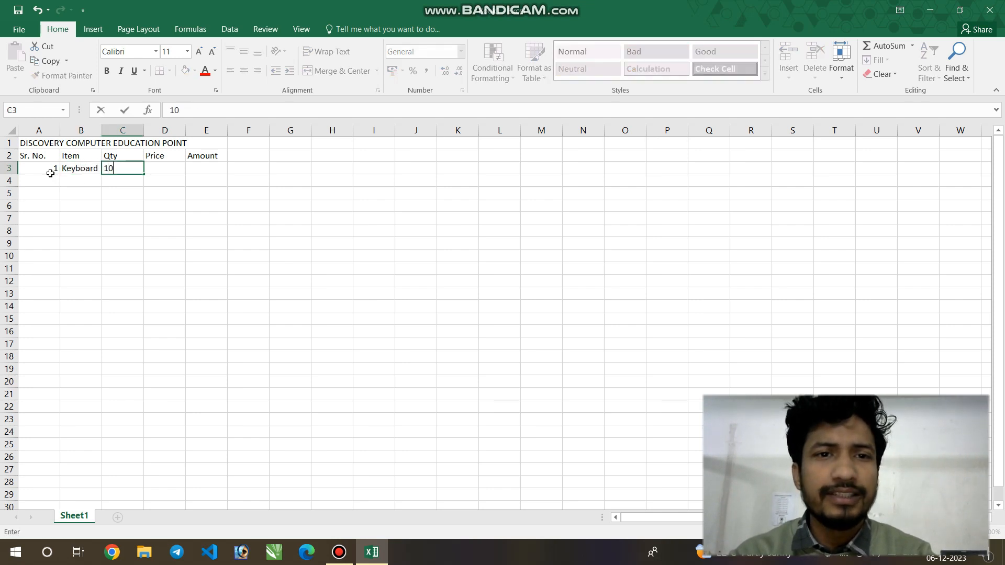
{"action": "key", "text": "Tab"}
{"action": "type", "text": "3"}
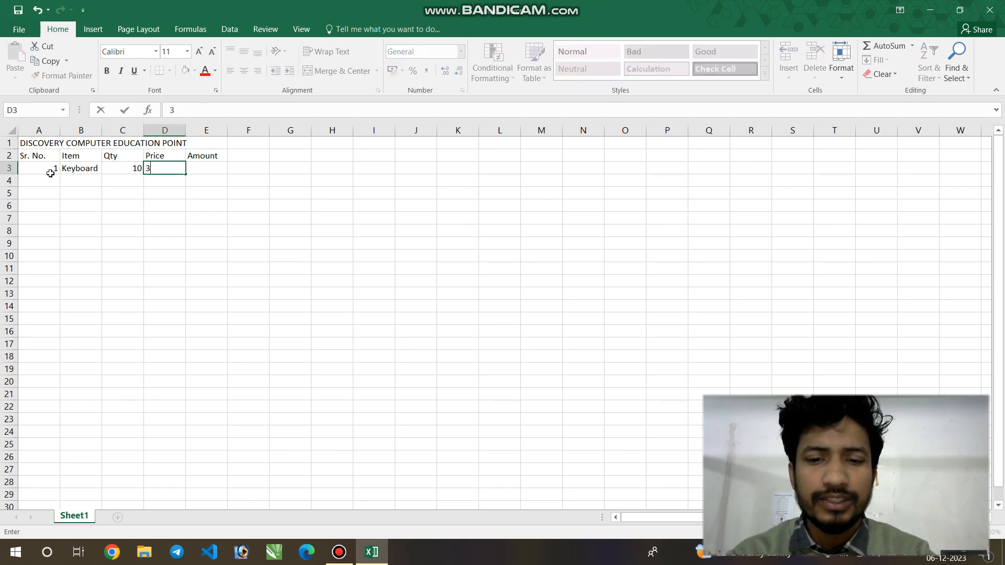
{"action": "key", "text": "Return"}
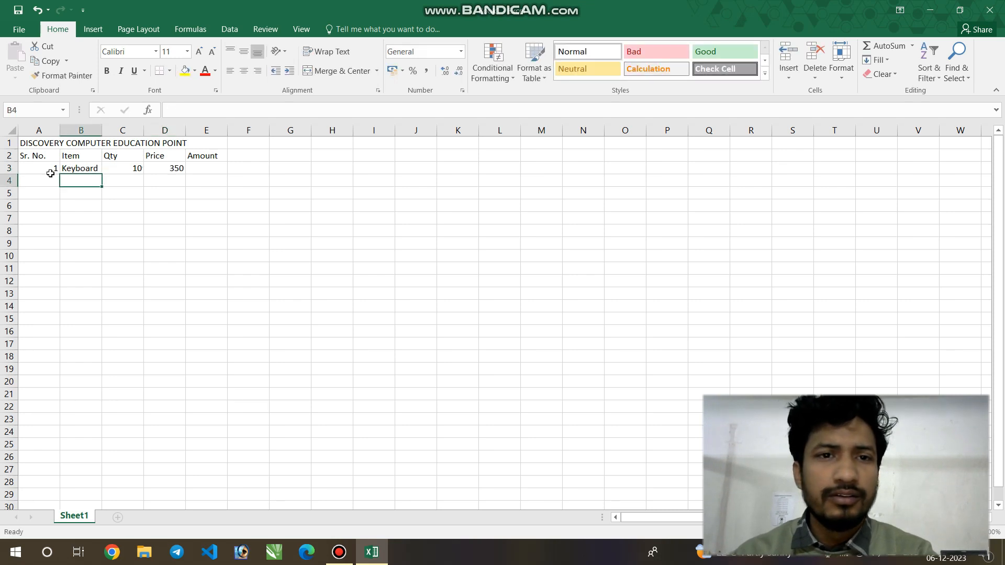
Step: Fill row 4 with serial number 2, item Mouse, quantity 12 and price 280
{"action": "key", "text": "Left"}
{"action": "type", "text": "2"}
{"action": "key", "text": "Tab"}
{"action": "type", "text": "MOuse"}
{"action": "key", "text": "Tab"}
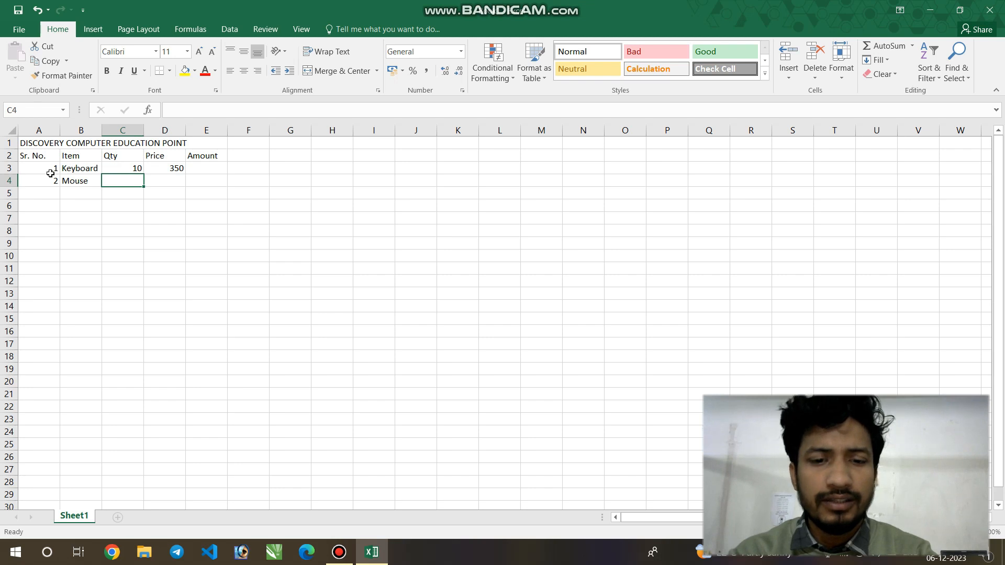
{"action": "type", "text": "12"}
{"action": "key", "text": "Tab"}
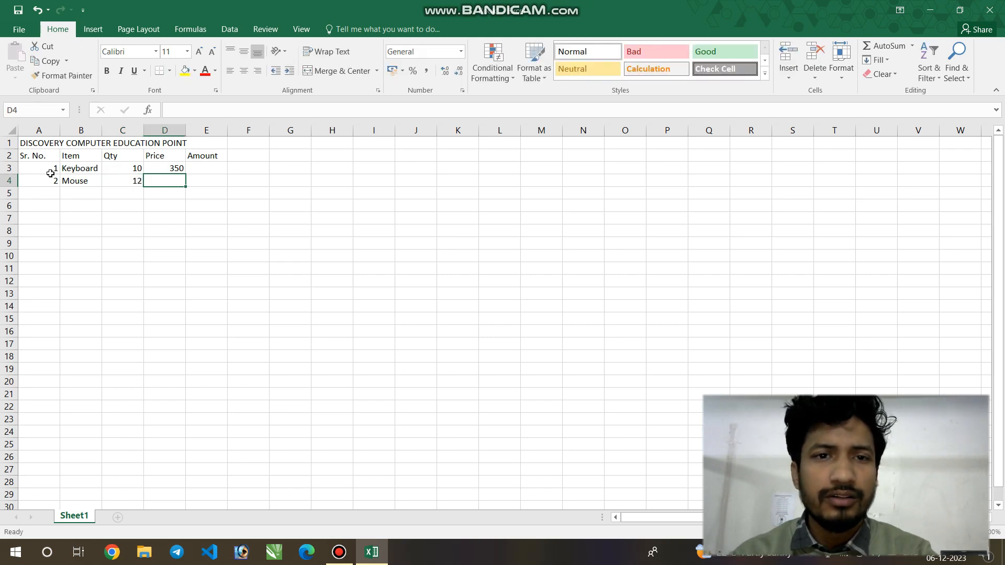
{"action": "type", "text": "280"}
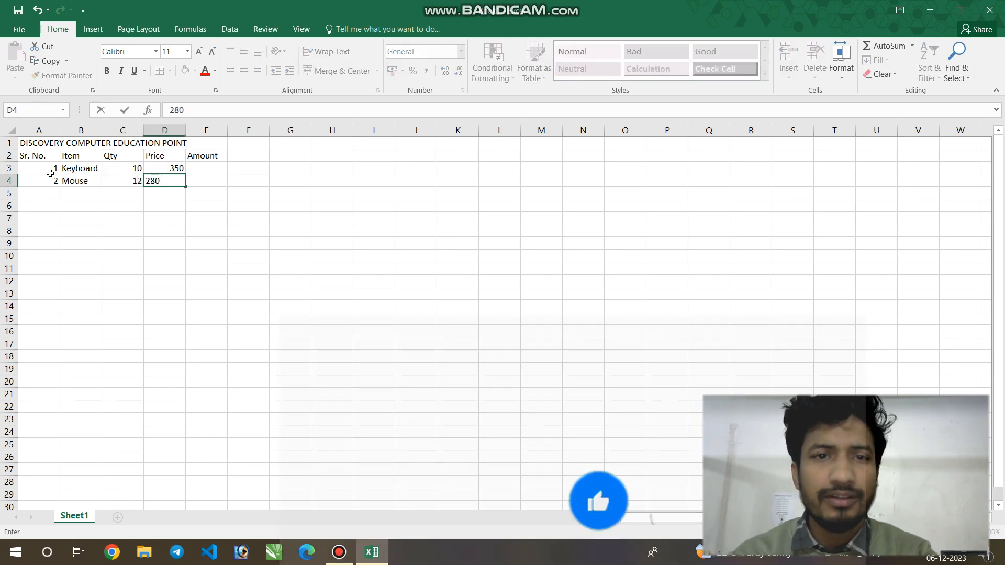
{"action": "key", "text": "Return"}
Step: Enter serial number 3 in cell A5 and the item name Moniter in cell B5
{"action": "key", "text": "Left"}
{"action": "key", "text": "Left"}
{"action": "key", "text": "Left"}
{"action": "type", "text": "3"}
{"action": "key", "text": "Tab"}
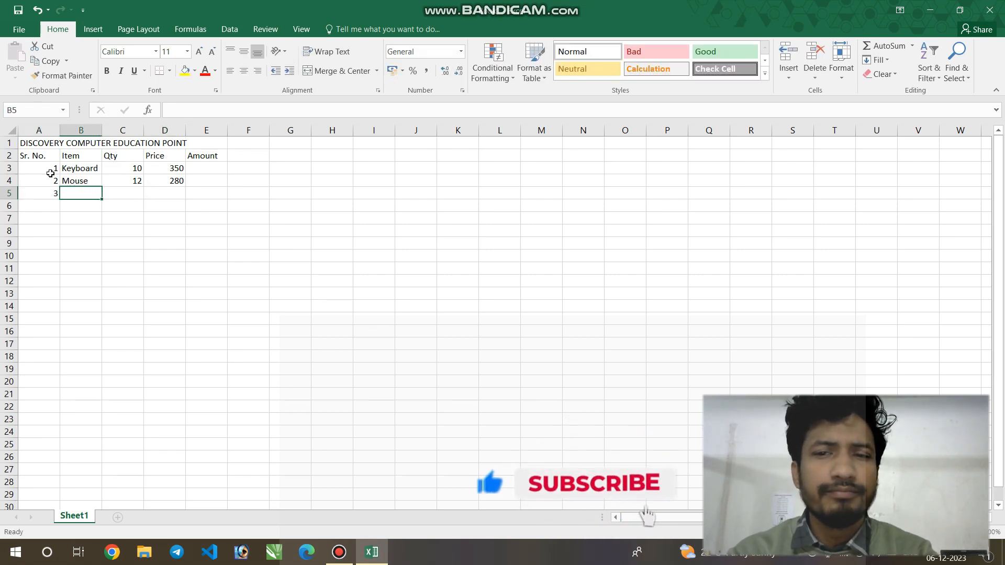
{"action": "type", "text": "MOnite4r"}
{"action": "key", "text": "BackSpace"}
{"action": "key", "text": "BackSpace"}
{"action": "key", "text": "BackSpace"}
{"action": "key", "text": "BackSpace"}
{"action": "key", "text": "BackSpace"}
{"action": "key", "text": "BackSpace"}
{"action": "key", "text": "BackSpace"}
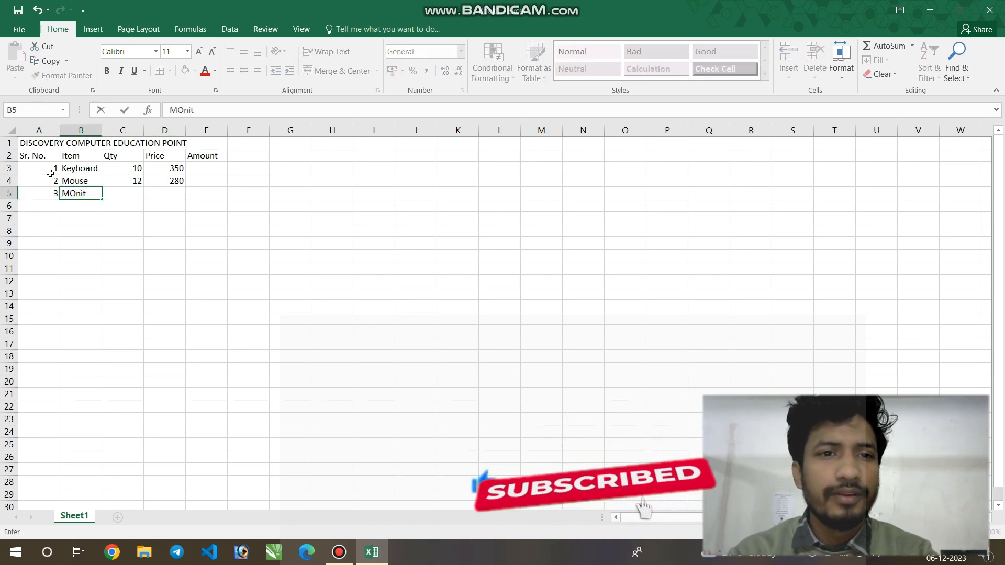
{"action": "type", "text": "oniter"}
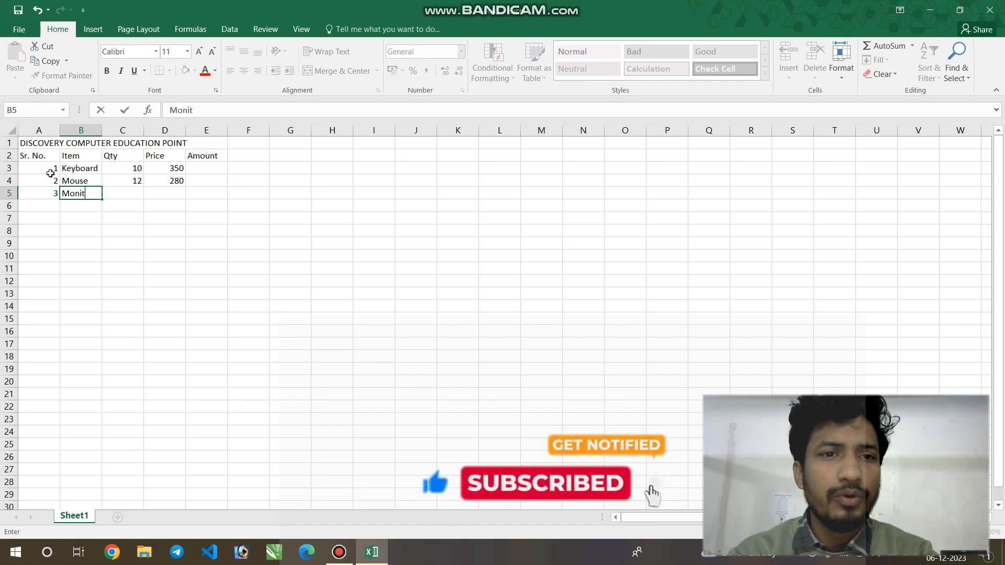
{"action": "key", "text": "Tab"}
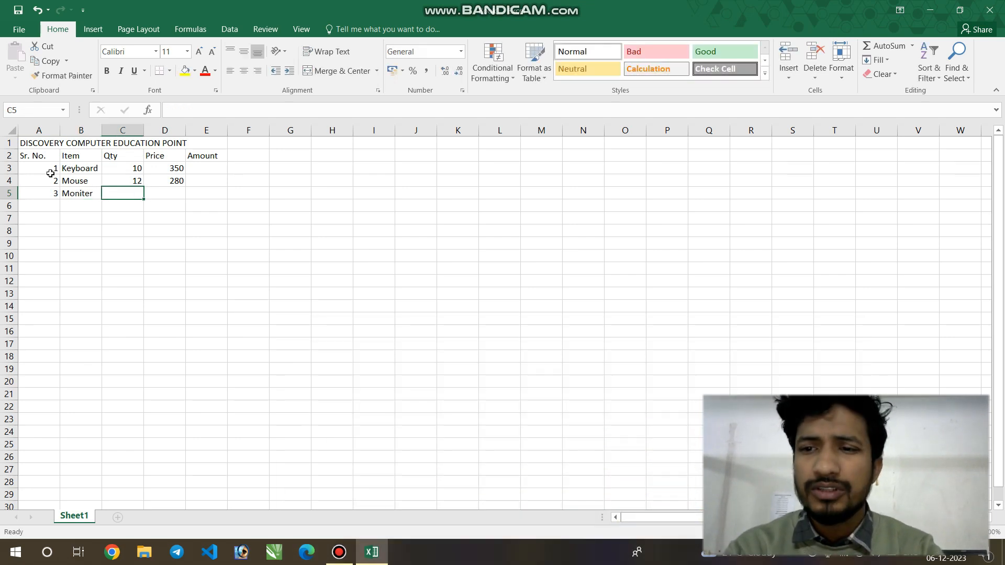
Step: Enter quantity 9 and price 2500 for the Moniter row in cells C5 and D5
{"action": "type", "text": "9"}
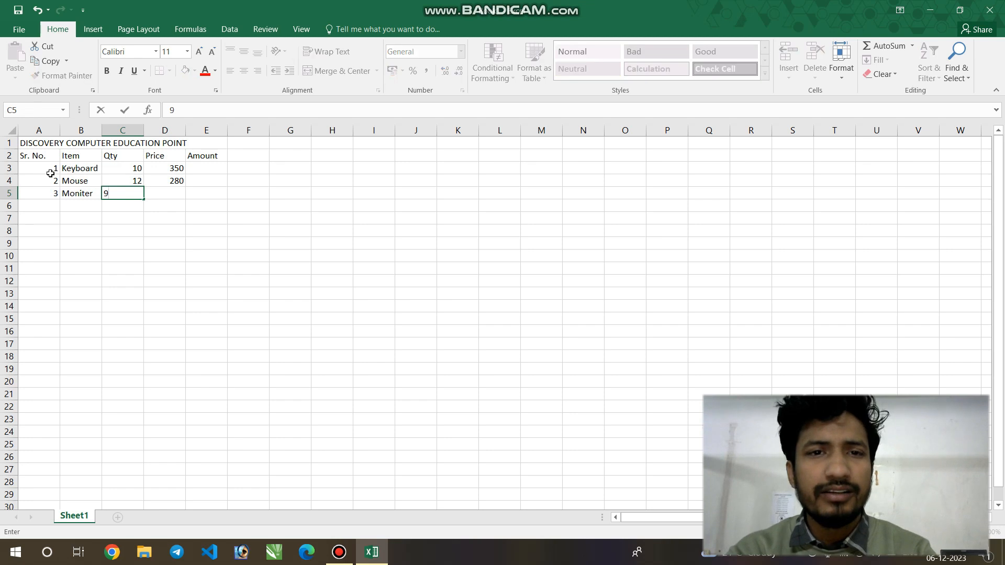
{"action": "key", "text": "Tab"}
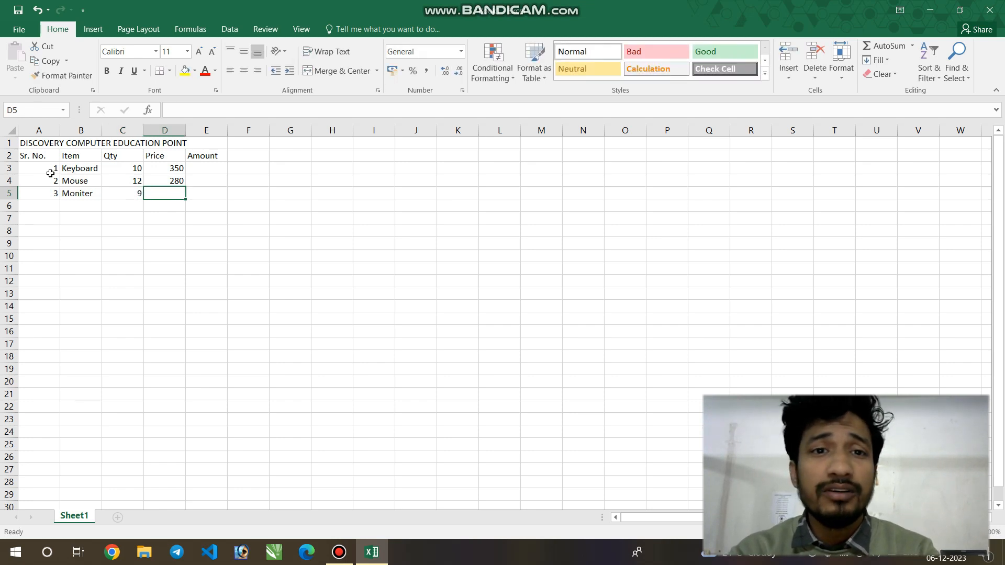
{"action": "type", "text": "2500"}
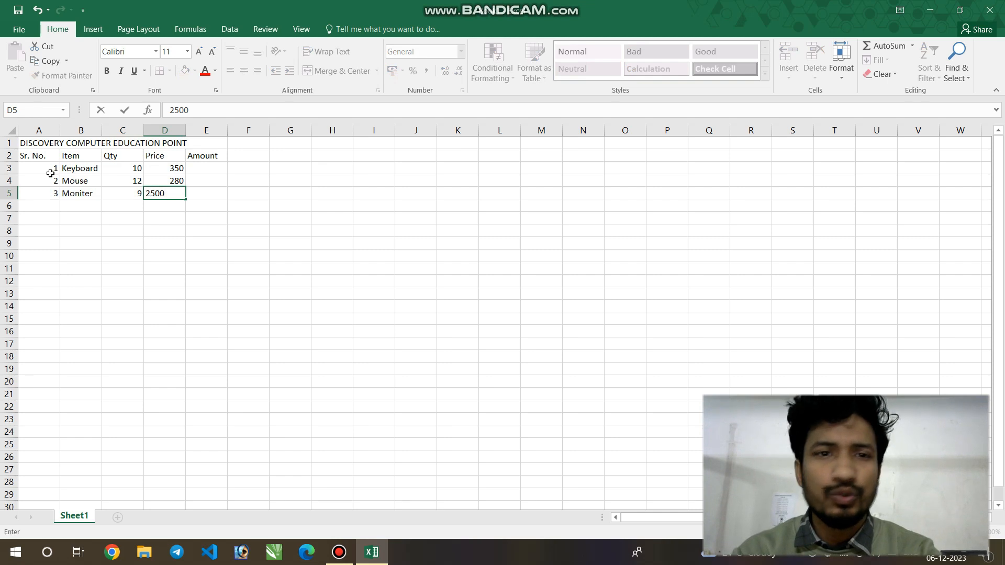
{"action": "key", "text": "Return"}
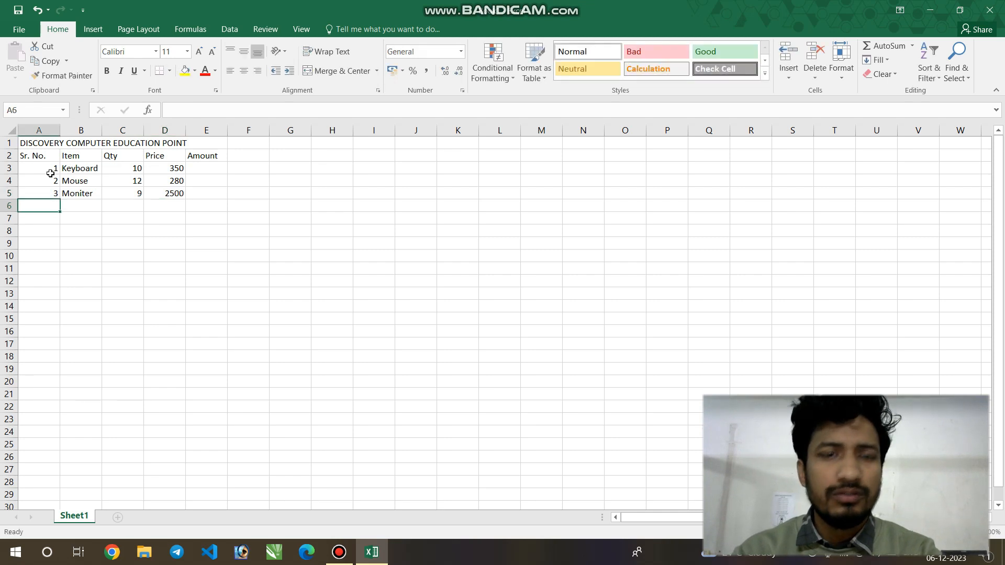
Step: Fill row 6 with serial number 4, item CPU, quantity 10 and price 3000
{"action": "type", "text": "4"}
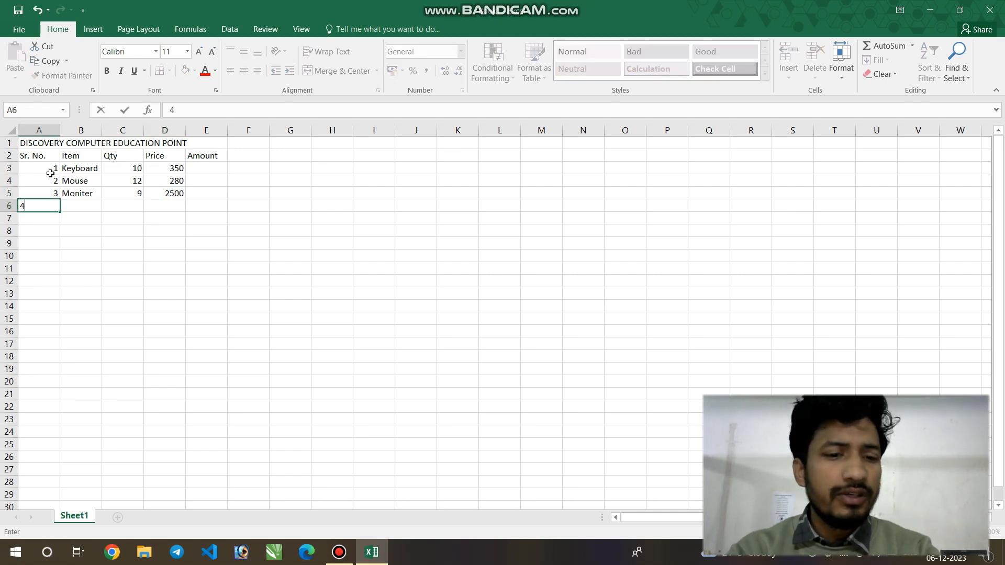
{"action": "key", "text": "Tab"}
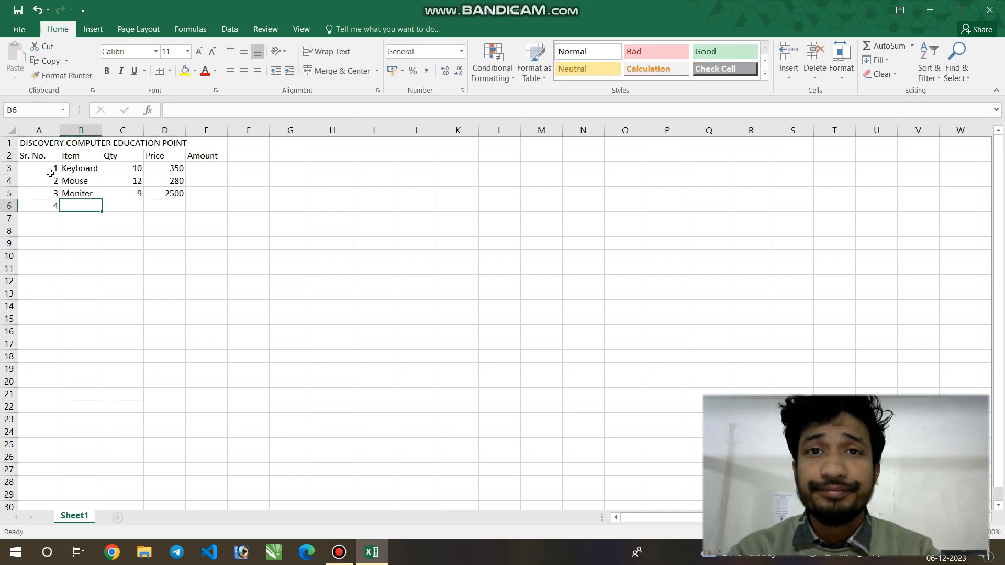
{"action": "type", "text": "CPU"}
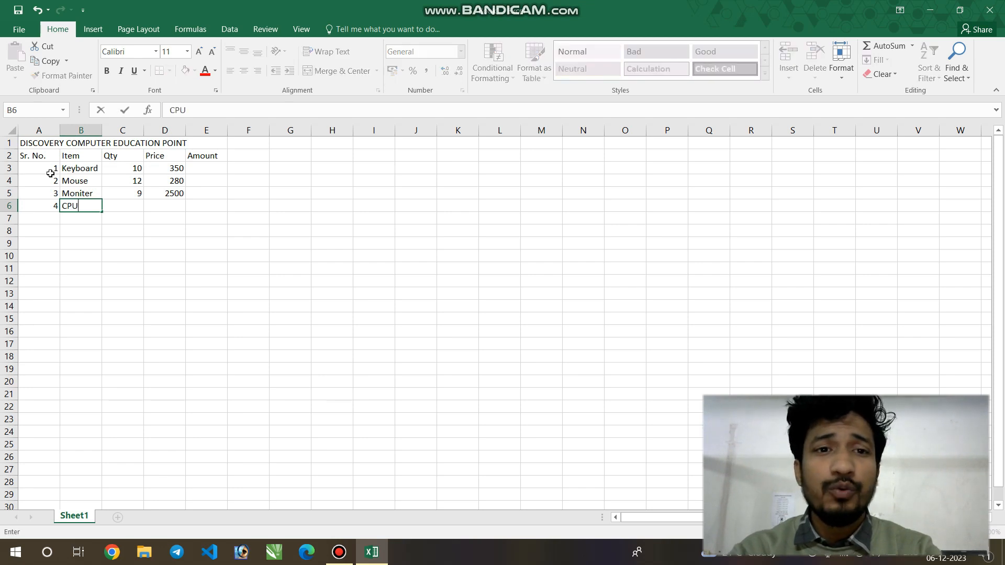
{"action": "key", "text": "Tab"}
{"action": "type", "text": "10"}
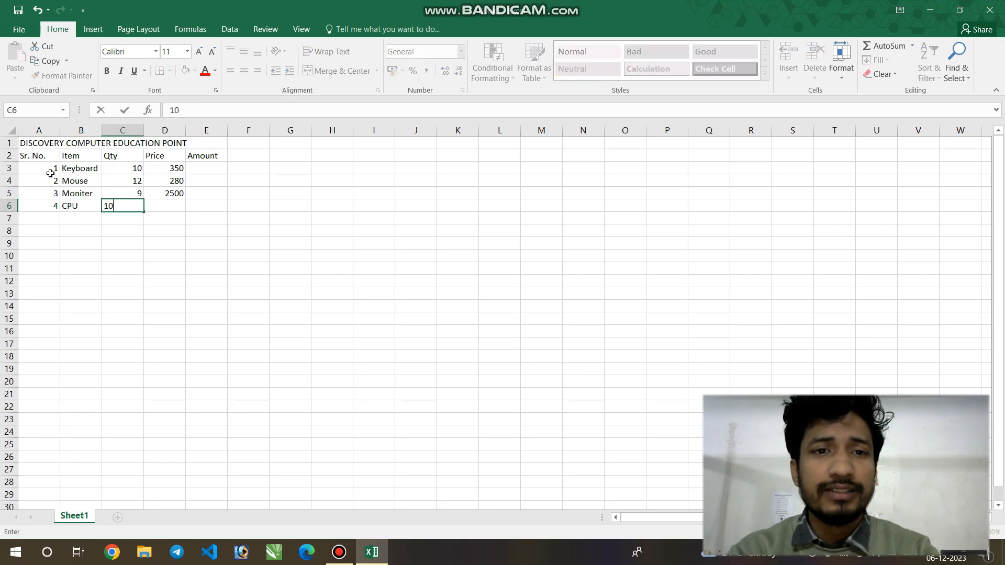
{"action": "key", "text": "Tab"}
{"action": "type", "text": "300"}
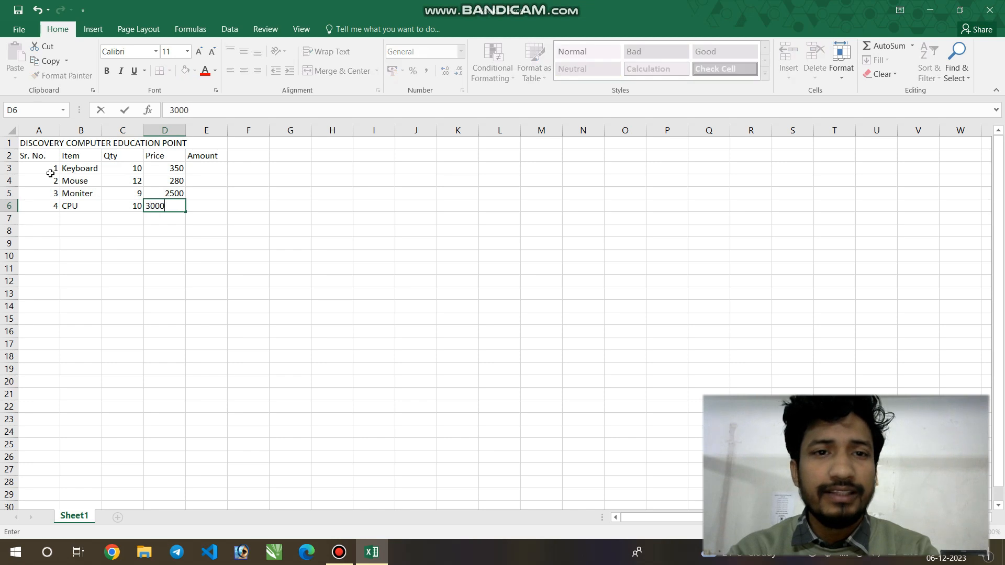
{"action": "type", "text": "0"}
{"action": "key", "text": "Tab"}
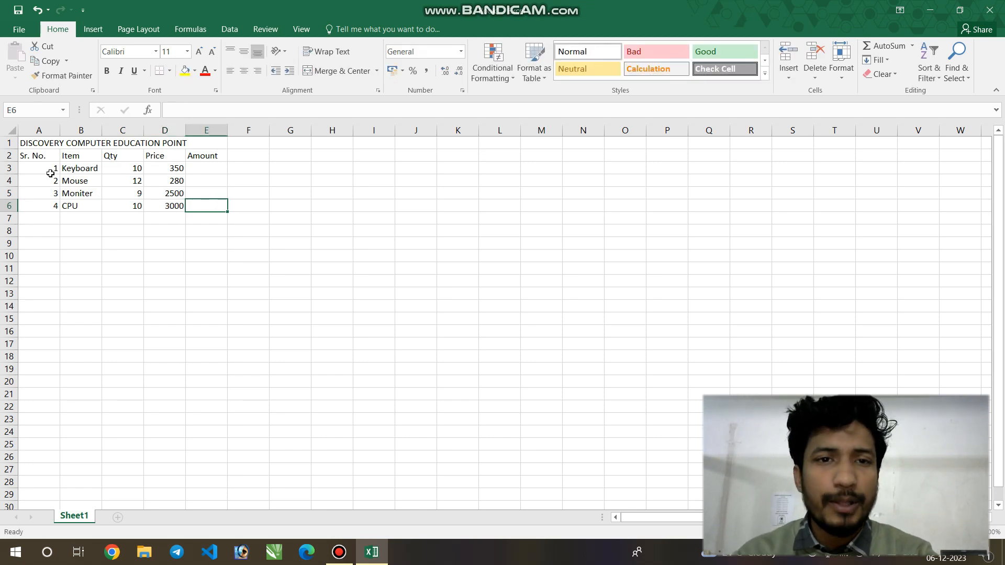
Step: Enter the formula =C3*D3 in cell E3 to calculate the Keyboard amount from quantity and price
{"action": "key", "text": "Up"}
{"action": "key", "text": "Up"}
{"action": "key", "text": "Up"}
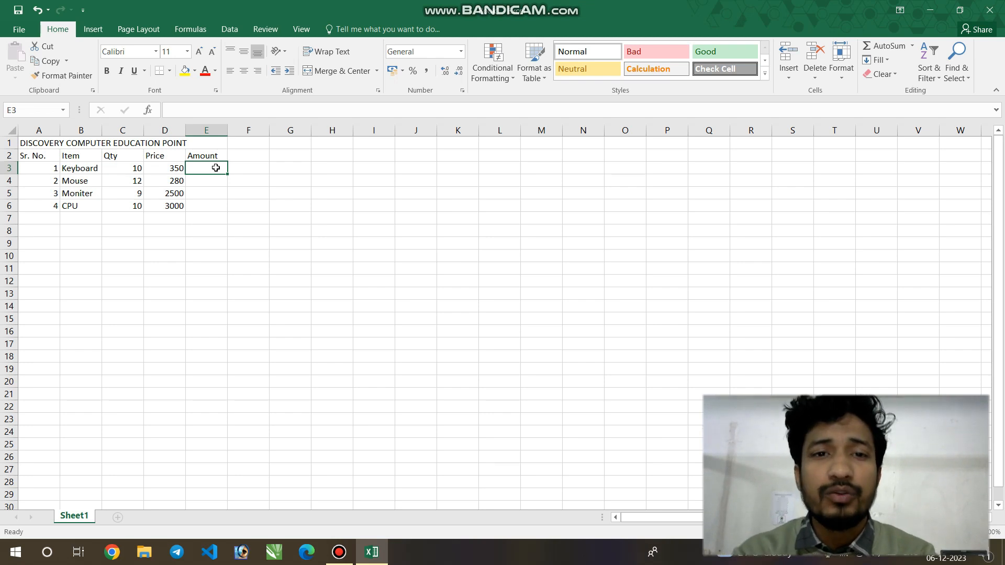
{"action": "type", "text": "="}
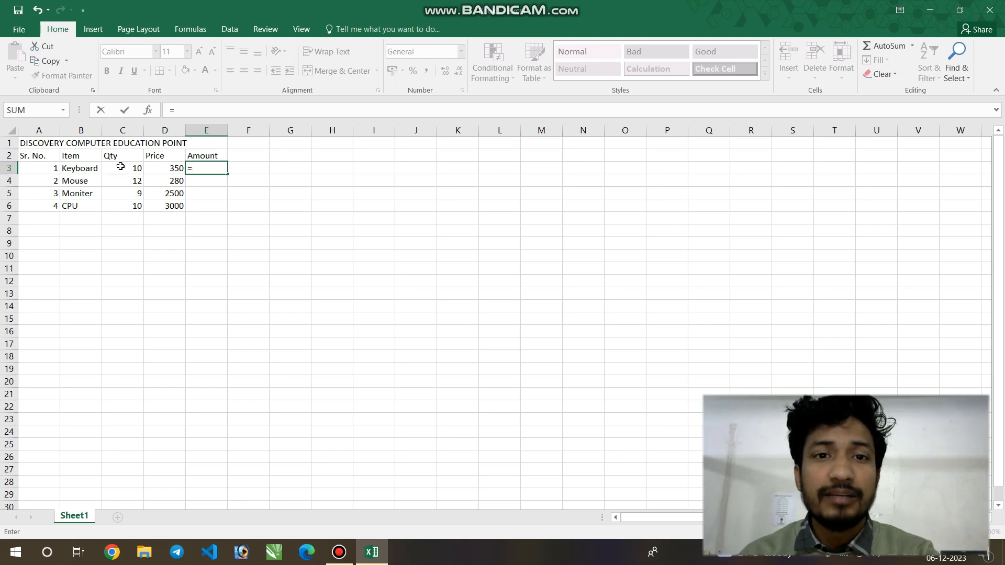
{"action": "type", "text": "c3"}
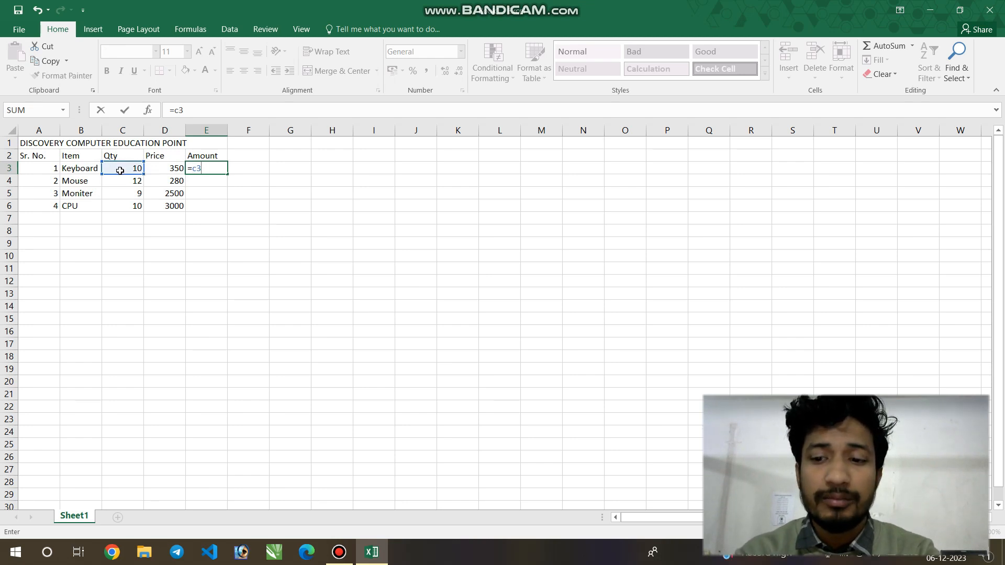
{"action": "type", "text": "*"}
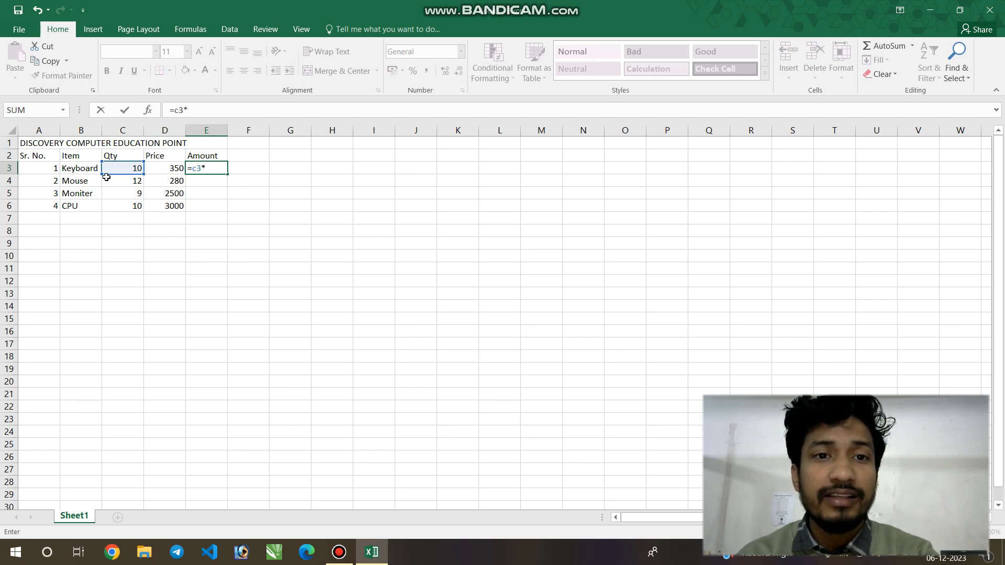
{"action": "type", "text": "d3"}
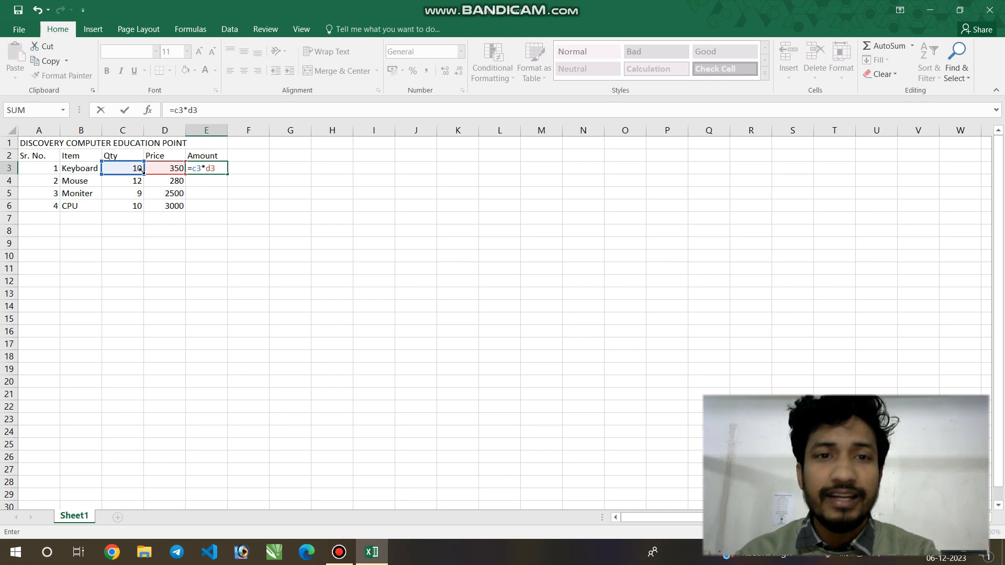
{"action": "key", "text": "Return"}
Step: Fill the amount formula from E3 down to E6 and step through the copied formulas
{"action": "left_click", "coordinate": [205, 169]}
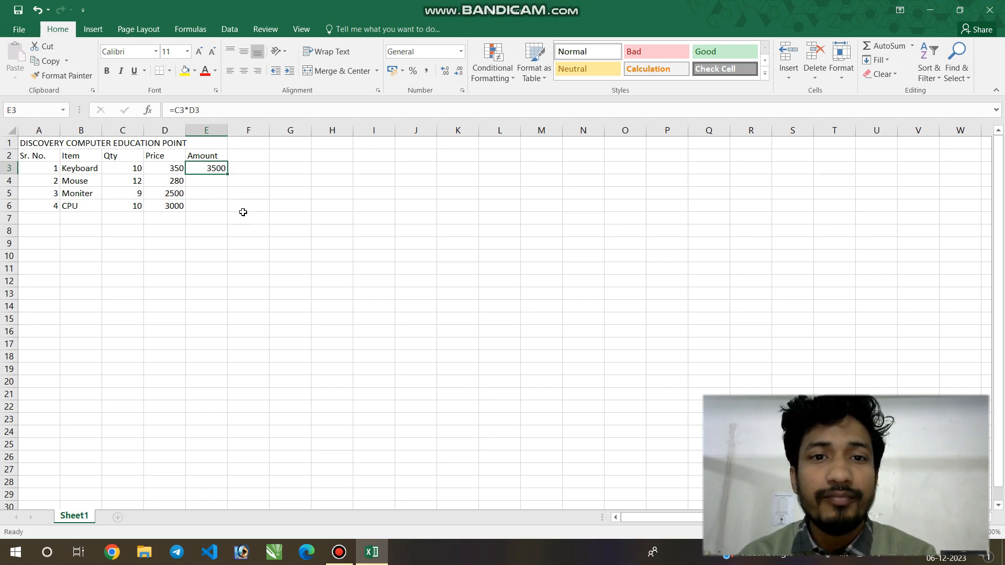
{"action": "left_click_drag", "start_coordinate": [229, 175], "coordinate": [228, 207]}
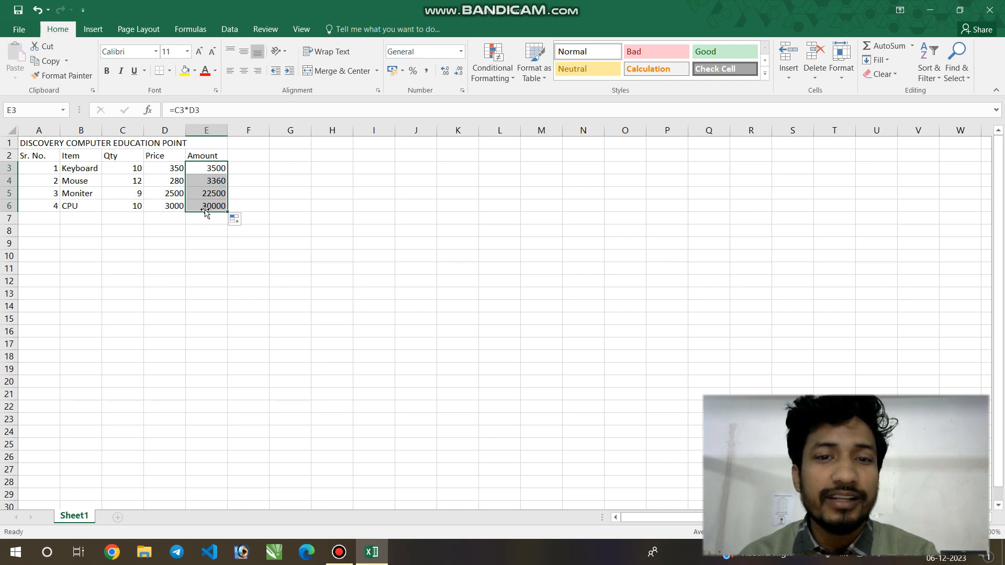
{"action": "key", "text": "Down"}
{"action": "key", "text": "Up"}
{"action": "key", "text": "Down"}
{"action": "key", "text": "Down"}
{"action": "key", "text": "Down"}
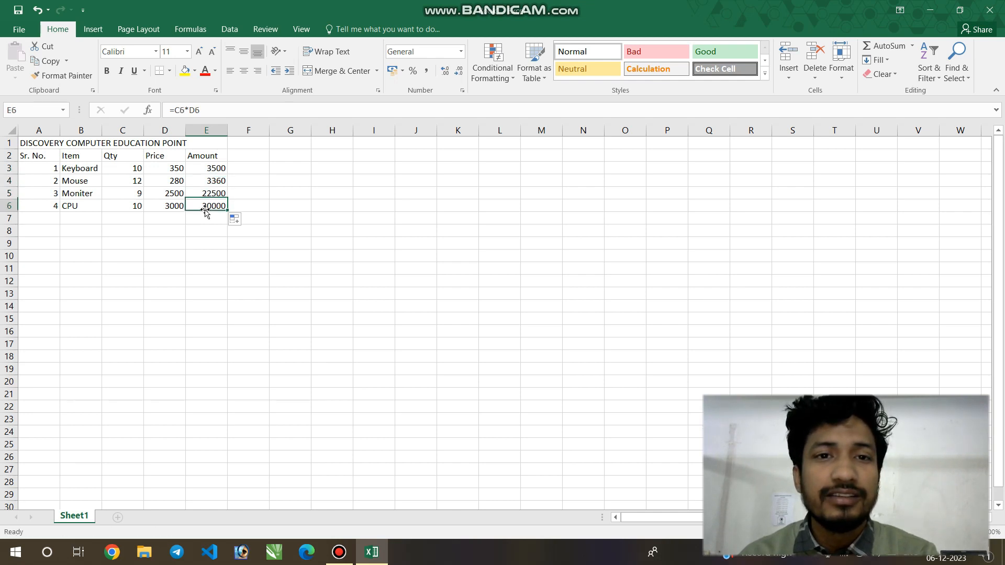
Step: Enter the label Total in cell D7 below the Price column
{"action": "key", "text": "Down"}
{"action": "key", "text": "Left"}
{"action": "key", "text": "Left"}
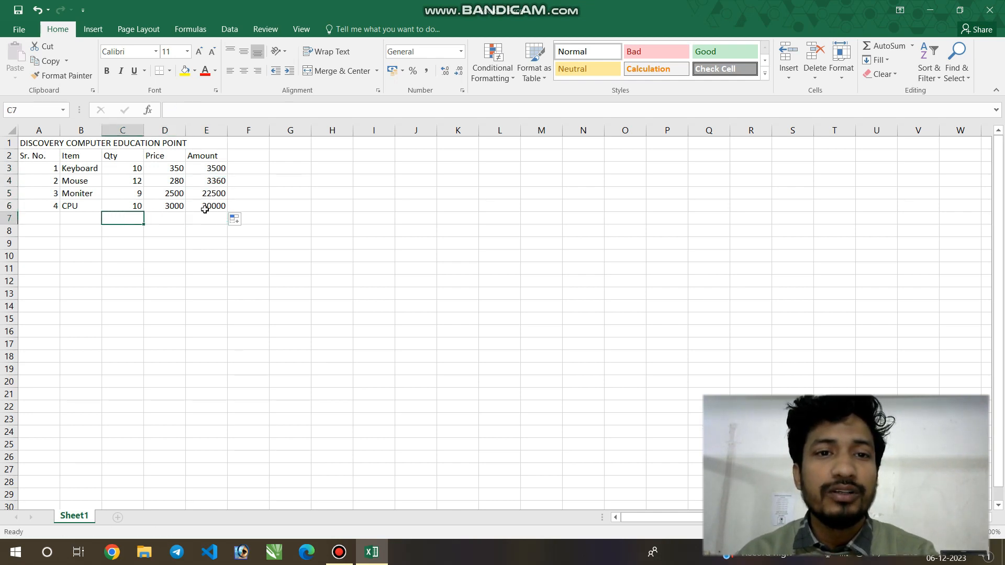
{"action": "key", "text": "Right"}
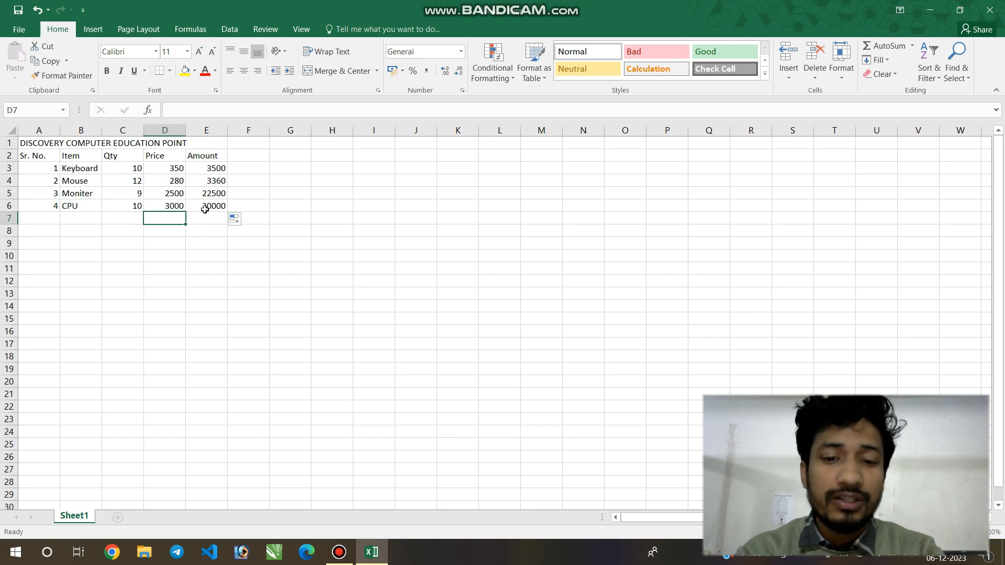
{"action": "type", "text": "Tto"}
{"action": "key", "text": "BackSpace"}
{"action": "key", "text": "BackSpace"}
{"action": "type", "text": "otal"}
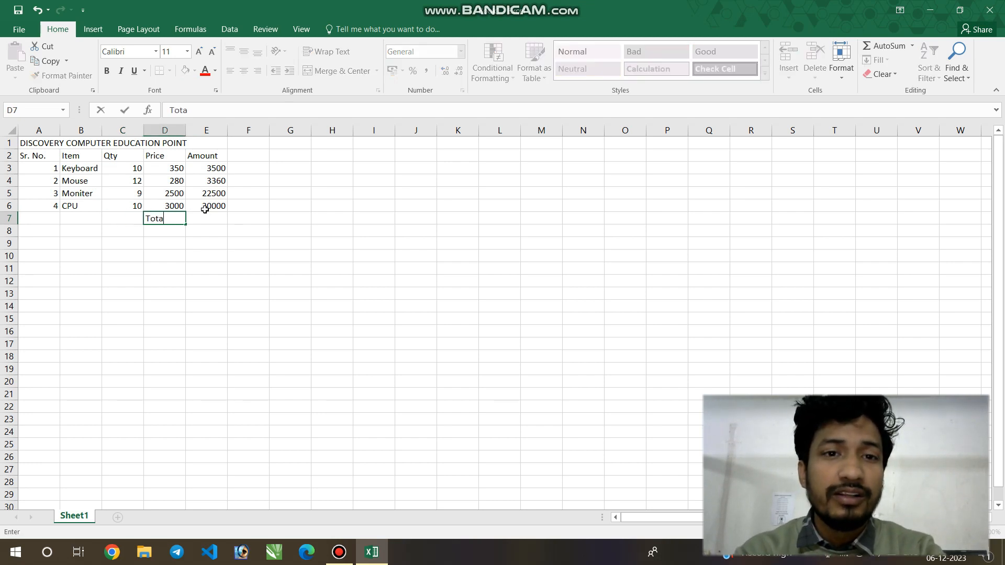
{"action": "key", "text": "Tab"}
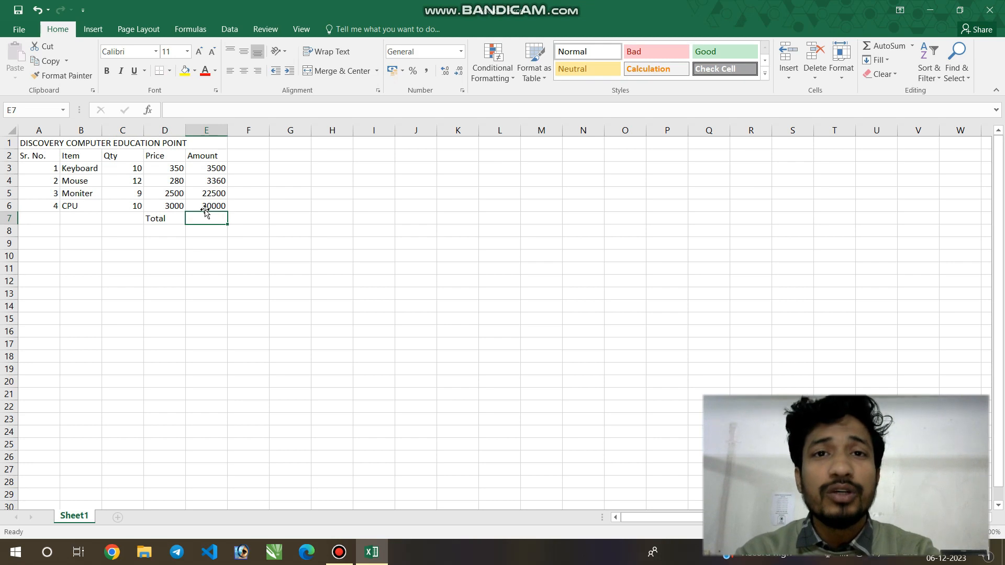
{"action": "type", "text": "=sum("}
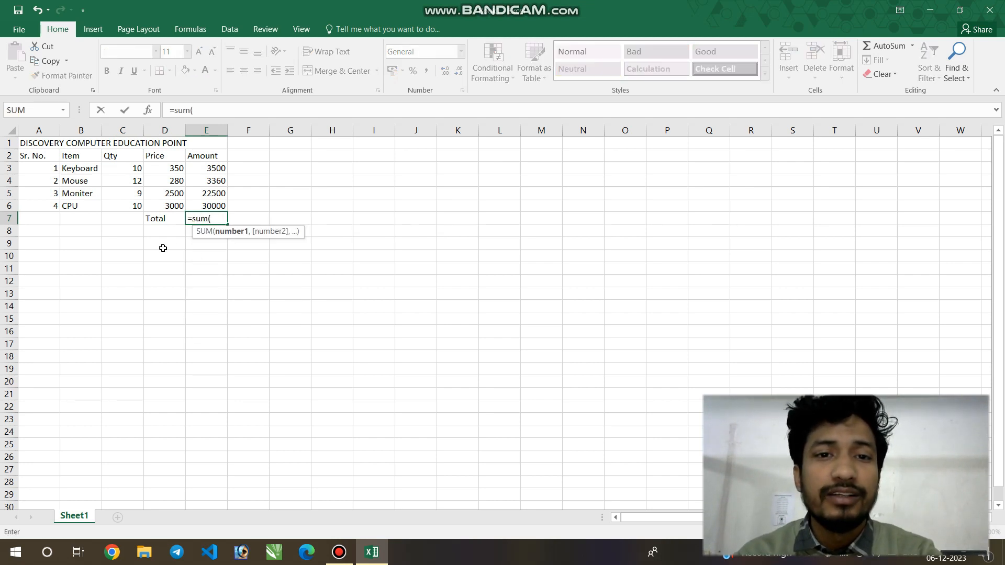
{"action": "left_click", "coordinate": [209, 167]}
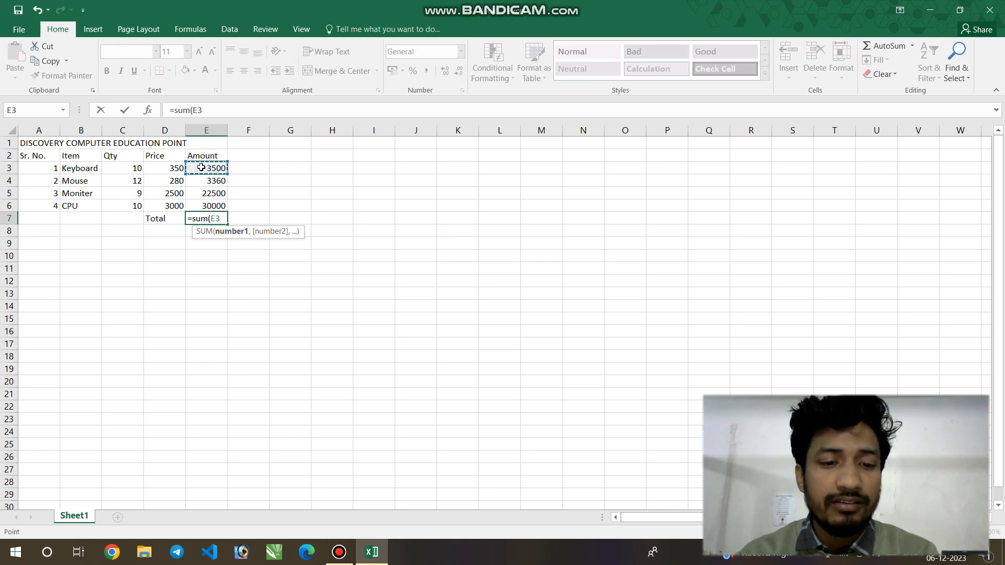
{"action": "key", "text": "shift+Down"}
{"action": "key", "text": "shift+Down"}
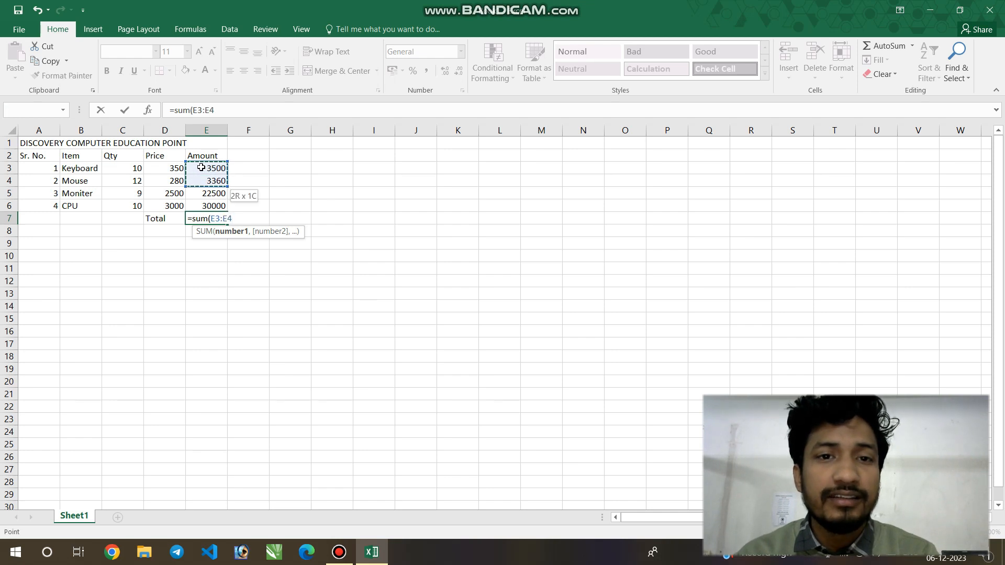
{"action": "key", "text": "shift+Down"}
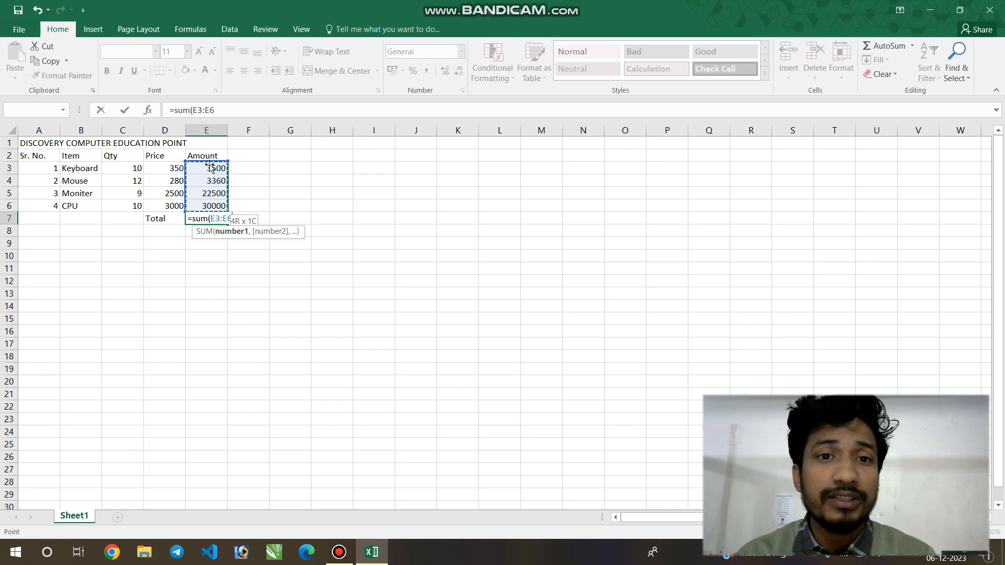
{"action": "key", "text": "BackSpace"}
{"action": "key", "text": "BackSpace"}
{"action": "key", "text": "BackSpace"}
{"action": "key", "text": "BackSpace"}
{"action": "key", "text": "BackSpace"}
{"action": "key", "text": "BackSpace"}
{"action": "key", "text": "BackSpace"}
{"action": "key", "text": "BackSpace"}
{"action": "key", "text": "BackSpace"}
{"action": "key", "text": "BackSpace"}
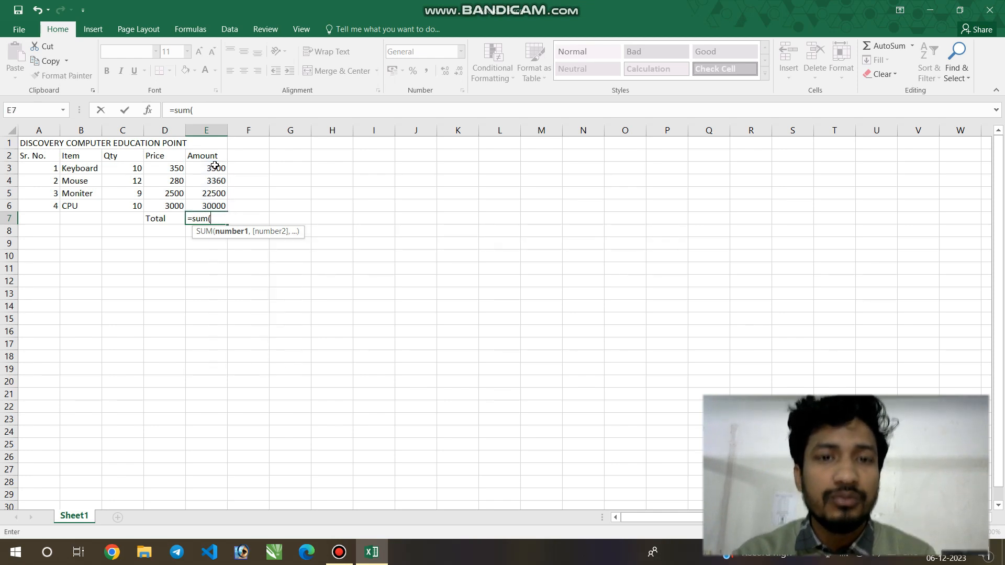
Step: Enter a SUM formula over E3:E6 in cell E7 to total the amounts
{"action": "type", "text": "=sum"}
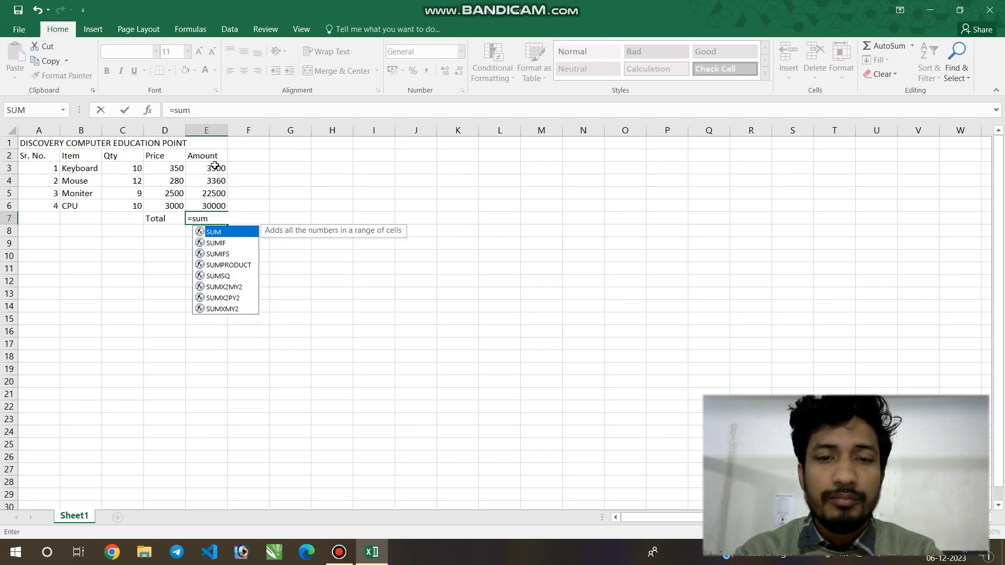
{"action": "type", "text": "("}
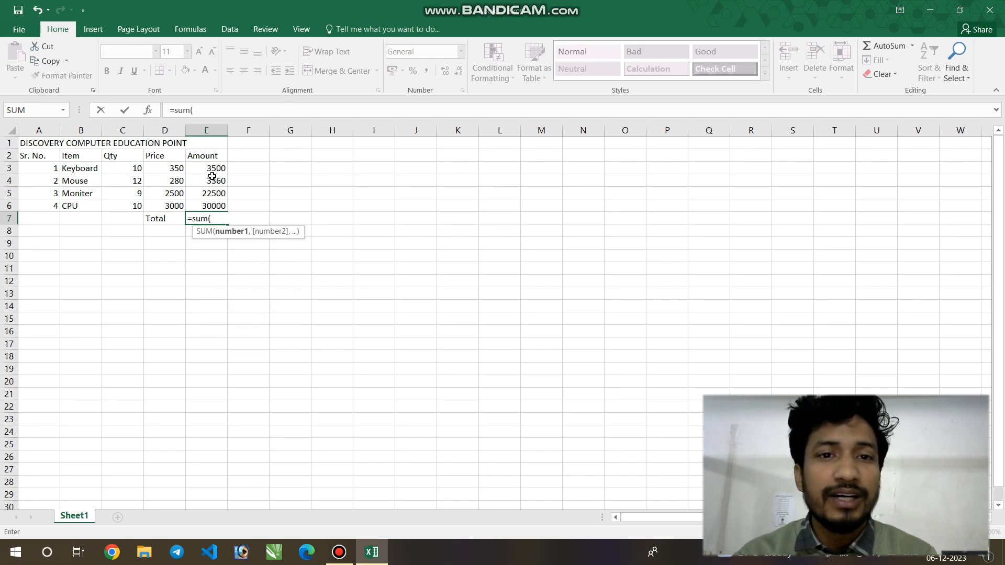
{"action": "left_click", "coordinate": [213, 168]}
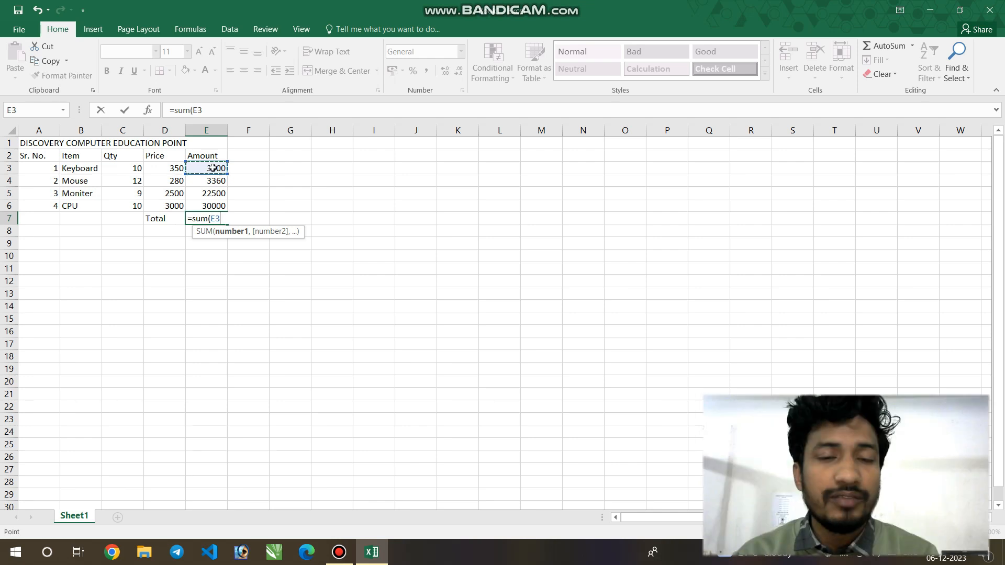
{"action": "key", "text": "shift+Down"}
{"action": "key", "text": "shift+Down"}
{"action": "key", "text": "shift+Down"}
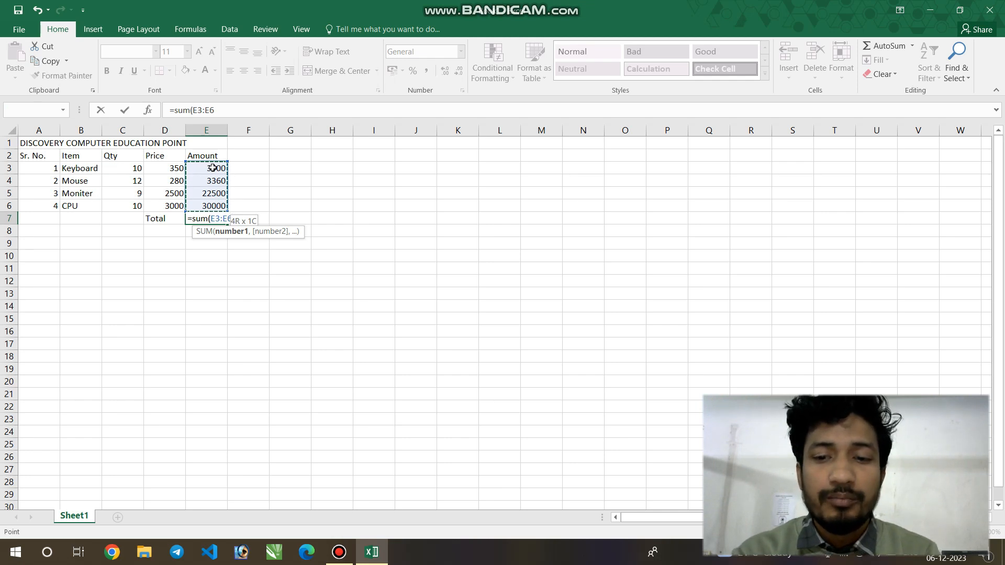
{"action": "key", "text": "Return"}
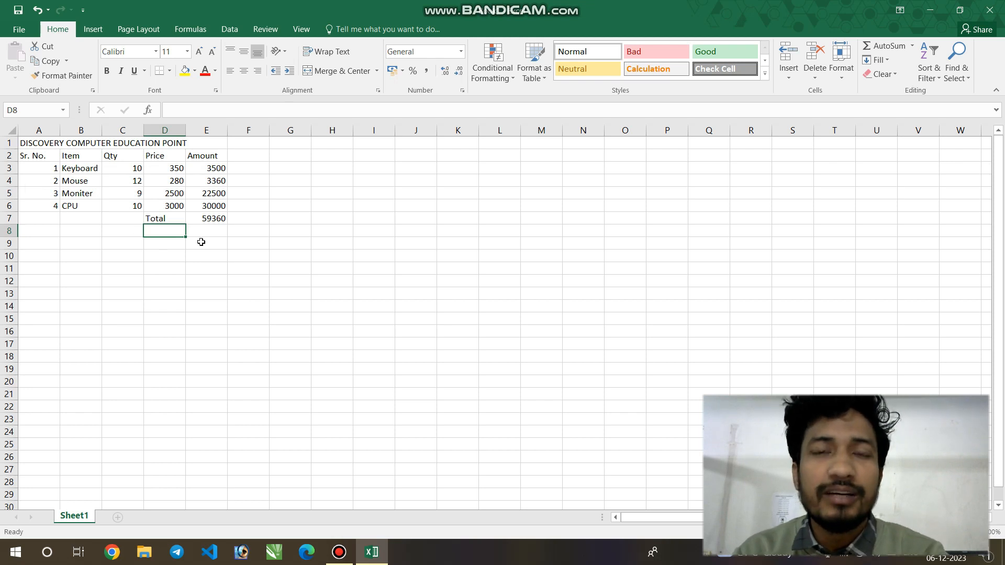
Step: Merge and center the title DISCOVERY COMPUTER EDUCATION POINT across cells A1:E1
{"action": "left_click", "coordinate": [24, 144]}
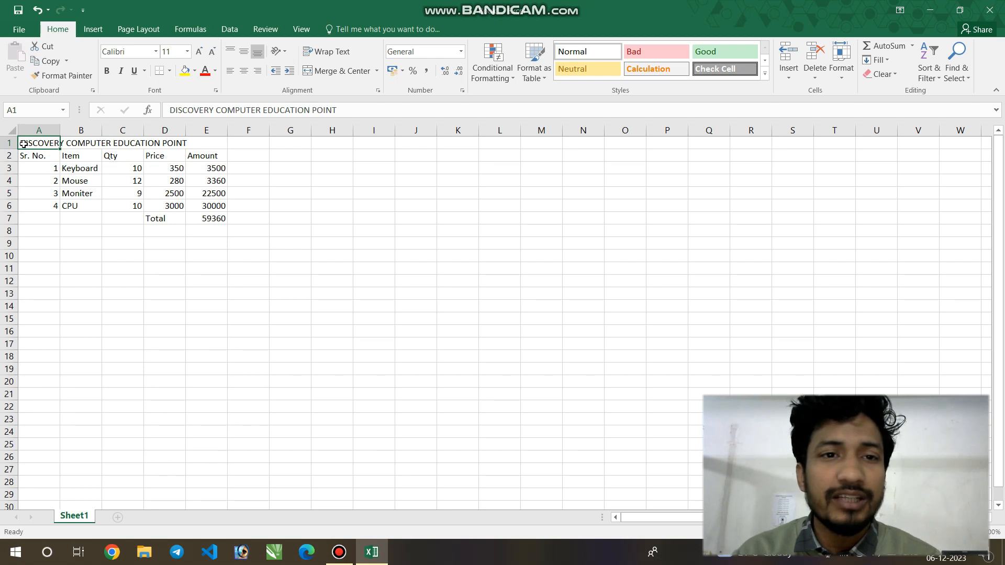
{"action": "key", "text": "shift+Right"}
{"action": "key", "text": "shift+Right"}
{"action": "key", "text": "shift+Right"}
{"action": "key", "text": "shift+Right"}
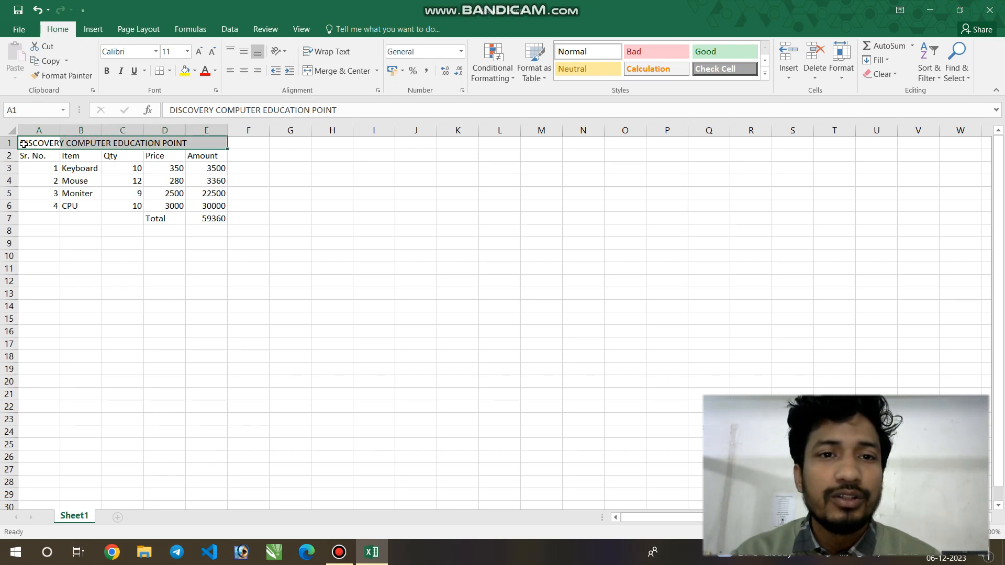
{"action": "left_click", "coordinate": [317, 66]}
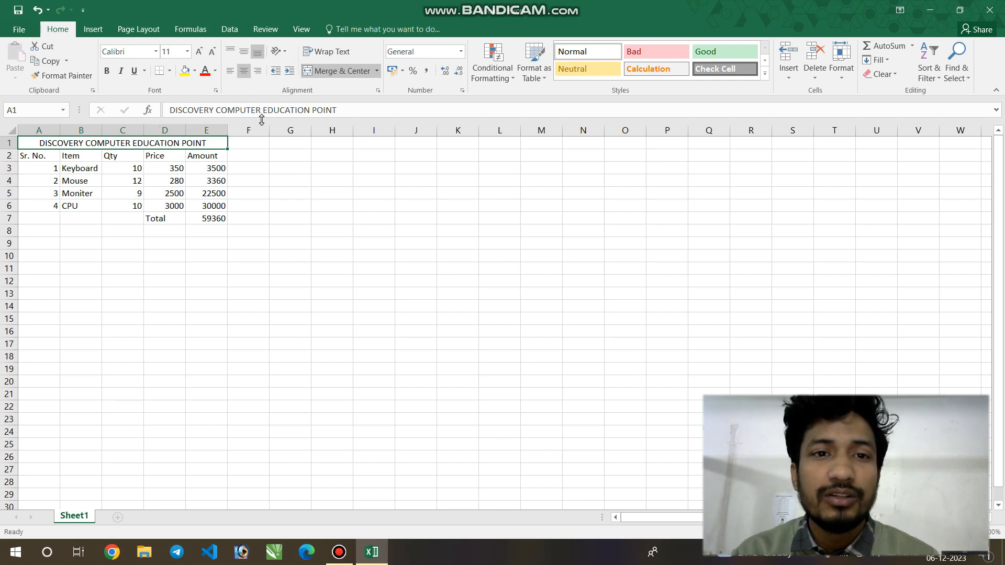
Step: Set the merged title in row 1 to font size 12 and make it bold
{"action": "left_click", "coordinate": [165, 166]}
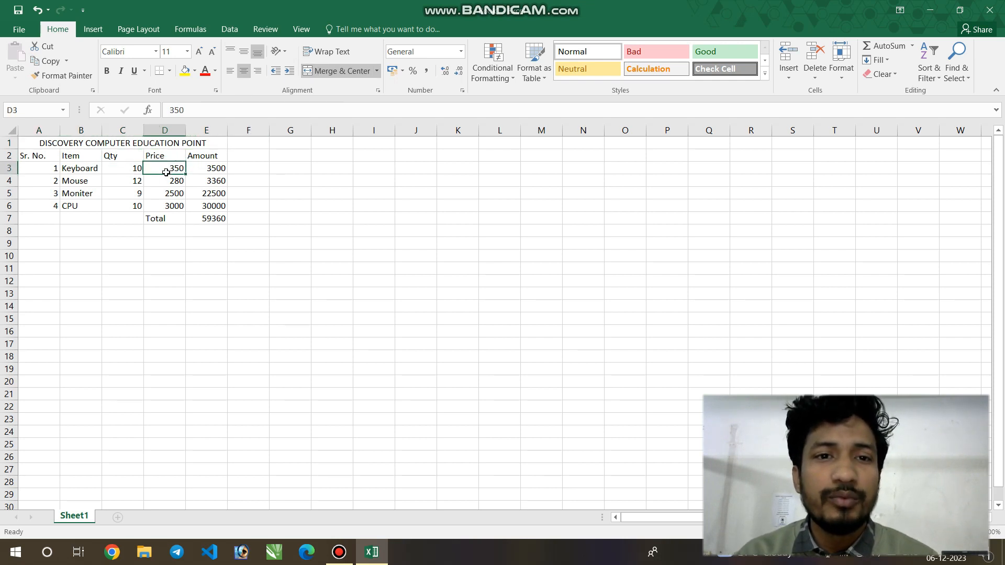
{"action": "left_click", "coordinate": [188, 144]}
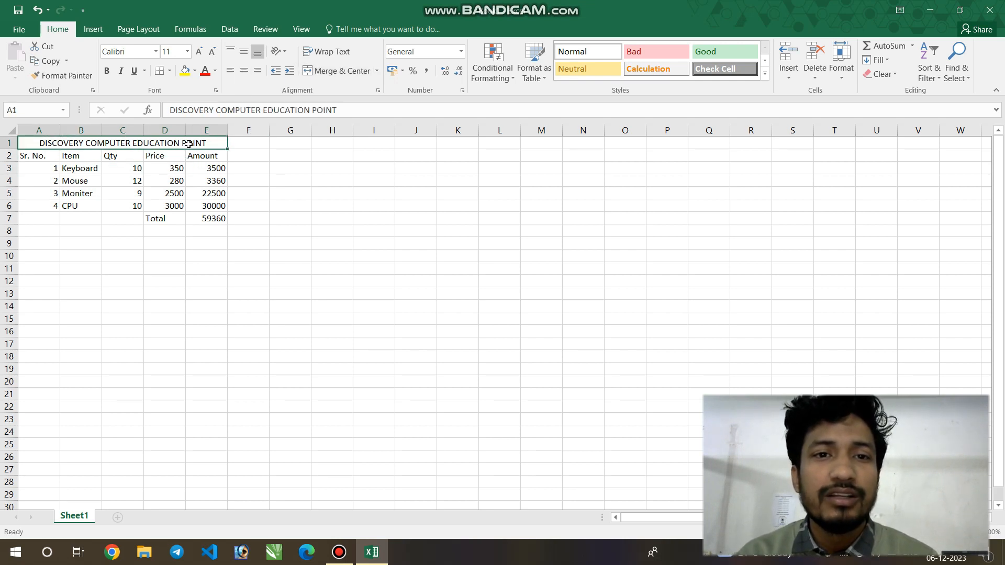
{"action": "left_click", "coordinate": [200, 52]}
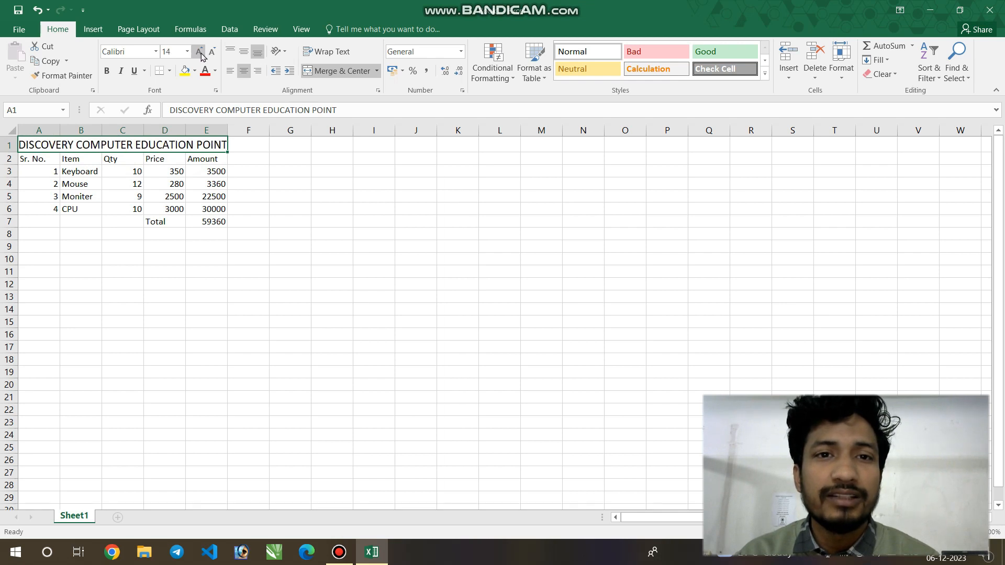
{"action": "left_click", "coordinate": [212, 51]}
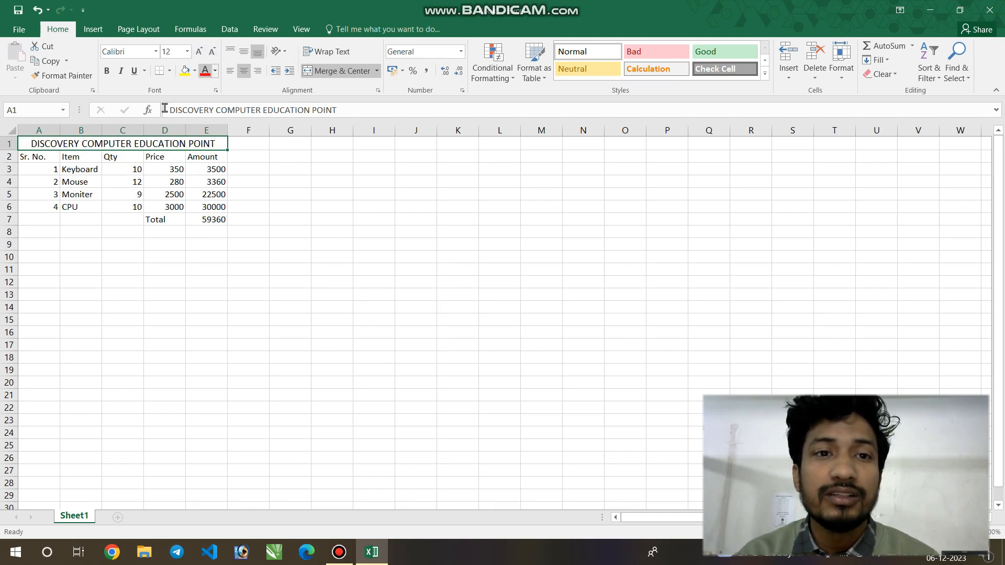
{"action": "left_click", "coordinate": [106, 72]}
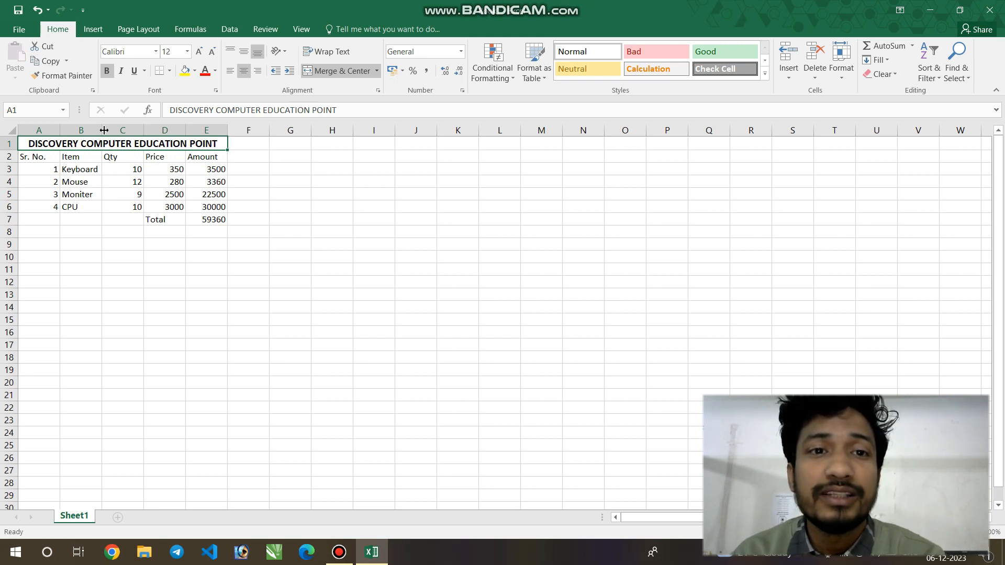
Step: Widen column B to about twice its width and make column E slightly wider
{"action": "left_click_drag", "start_coordinate": [104, 131], "coordinate": [152, 130]}
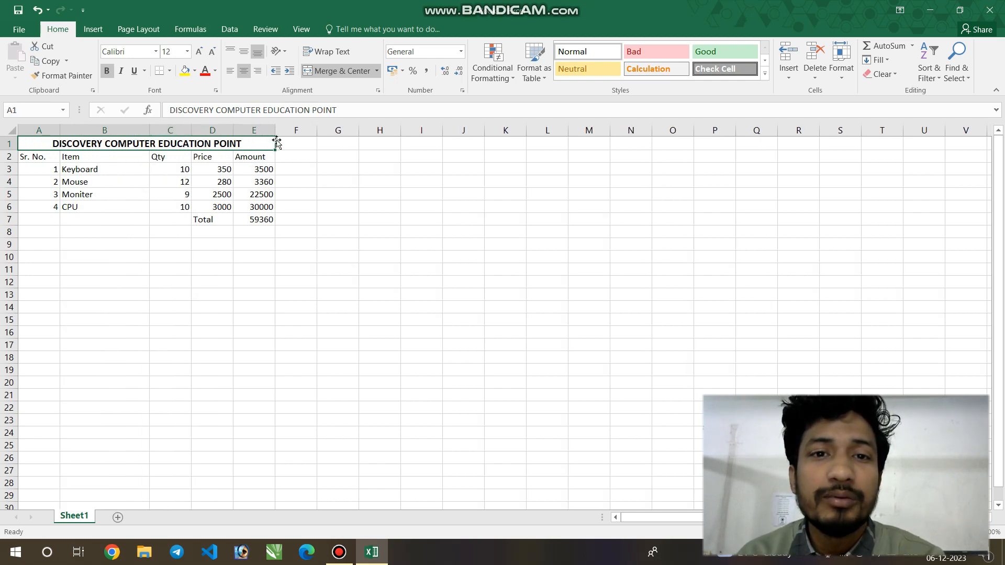
{"action": "left_click_drag", "start_coordinate": [276, 132], "coordinate": [289, 131]}
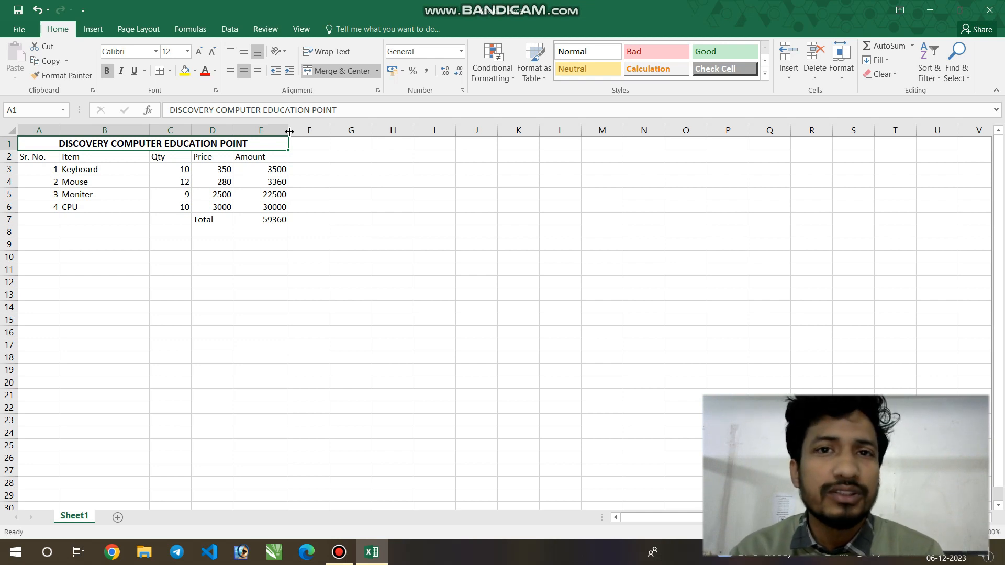
{"action": "key", "text": "Down"}
{"action": "key", "text": "Up"}
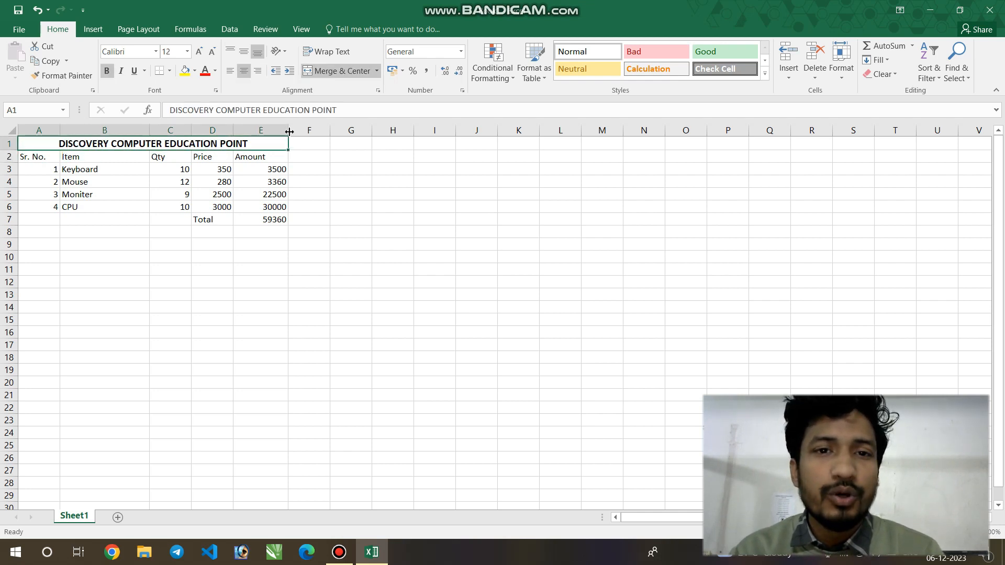
{"action": "key", "text": "shift+Down"}
{"action": "key", "text": "shift+Down"}
{"action": "key", "text": "shift+Down"}
{"action": "key", "text": "shift+Down"}
{"action": "key", "text": "shift+Down"}
{"action": "key", "text": "Up"}
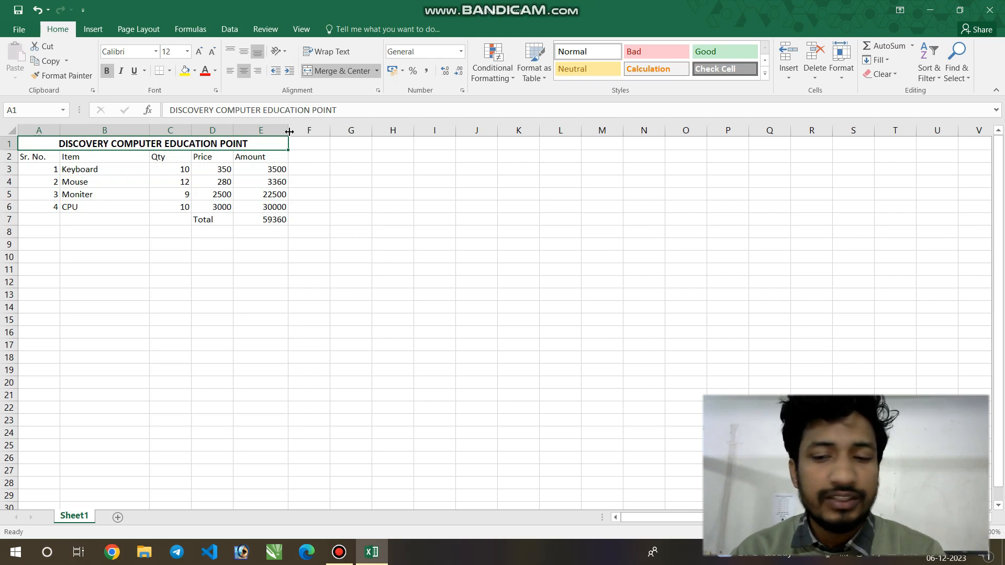
Step: Extend the selection from the merged title down through row 6 to cover A1:E6
{"action": "key", "text": "shift+Down"}
{"action": "key", "text": "shift+Down"}
{"action": "key", "text": "shift+Down"}
{"action": "key", "text": "shift+Down"}
{"action": "key", "text": "shift+Down"}
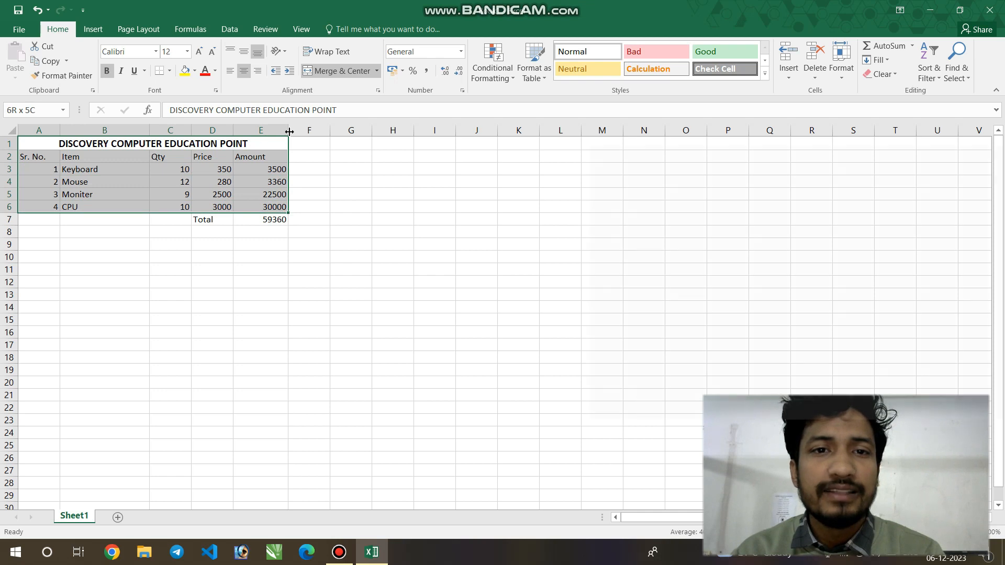
Step: Select the empty block C10:I18 below the table
{"action": "key", "text": "Down"}
{"action": "key", "text": "Down"}
{"action": "key", "text": "Down"}
{"action": "key", "text": "Down"}
{"action": "key", "text": "Down"}
{"action": "key", "text": "Down"}
{"action": "key", "text": "Down"}
{"action": "key", "text": "Right"}
{"action": "key", "text": "Right"}
{"action": "key", "text": "Down"}
{"action": "key", "text": "Down"}
{"action": "key", "text": "shift+Down"}
{"action": "key", "text": "shift+Down"}
{"action": "key", "text": "shift+Down"}
{"action": "key", "text": "shift+Down"}
{"action": "key", "text": "shift+Down"}
{"action": "key", "text": "shift+Down"}
{"action": "key", "text": "shift+Down"}
{"action": "key", "text": "shift+Down"}
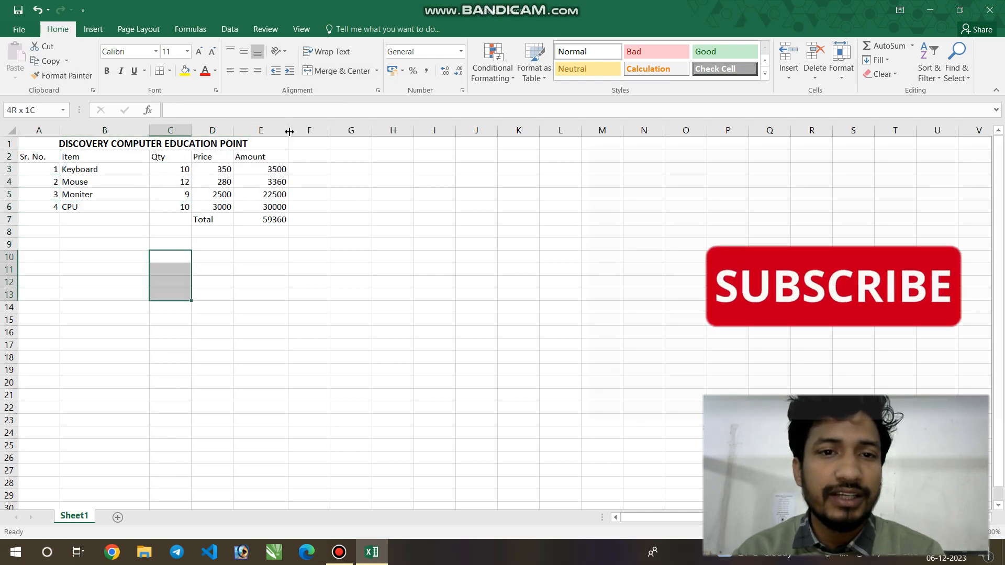
{"action": "key", "text": "shift+Right"}
{"action": "key", "text": "shift+Right"}
{"action": "key", "text": "shift+Right"}
{"action": "key", "text": "shift+Right"}
{"action": "key", "text": "shift+Right"}
{"action": "key", "text": "shift+Right"}
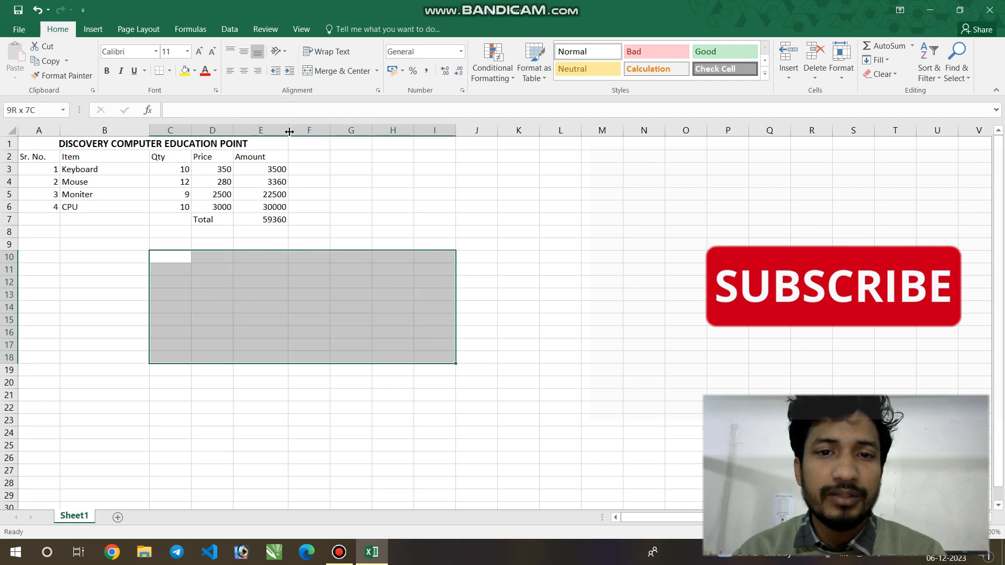
Step: Apply All Borders to the title, headers and item rows in A1:E6
{"action": "key", "text": "Up"}
{"action": "key", "text": "Up"}
{"action": "key", "text": "Up"}
{"action": "key", "text": "Up"}
{"action": "key", "text": "Up"}
{"action": "key", "text": "Up"}
{"action": "key", "text": "Up"}
{"action": "key", "text": "Up"}
{"action": "key", "text": "Up"}
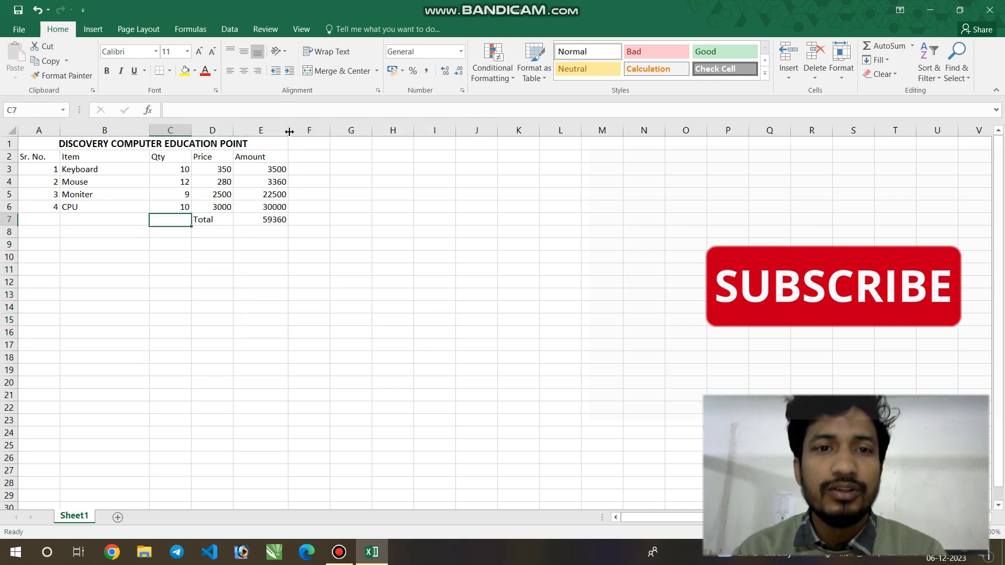
{"action": "key", "text": "shift+Down"}
{"action": "key", "text": "shift+Down"}
{"action": "key", "text": "shift+Down"}
{"action": "key", "text": "shift+Down"}
{"action": "key", "text": "shift+Down"}
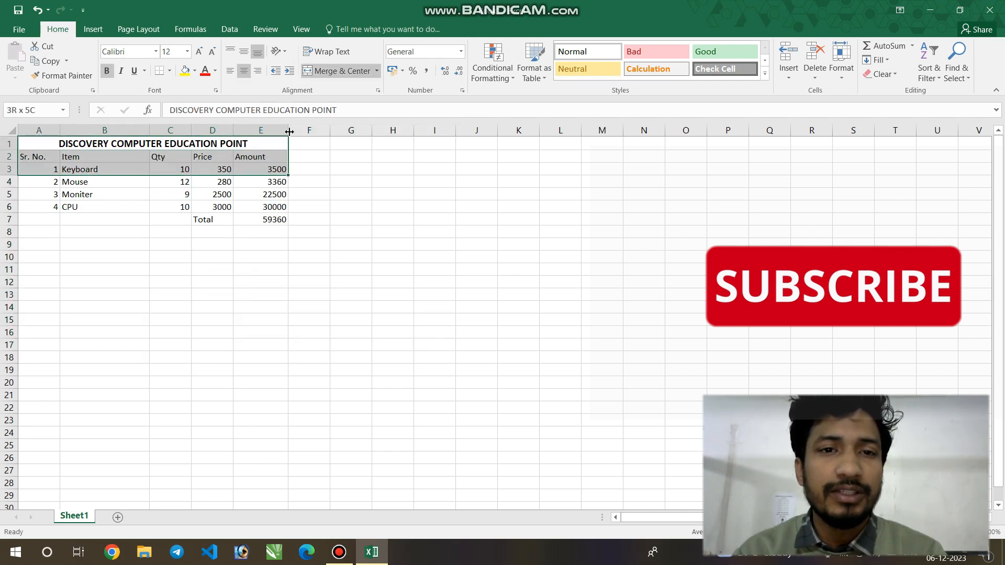
{"action": "left_click", "coordinate": [169, 70]}
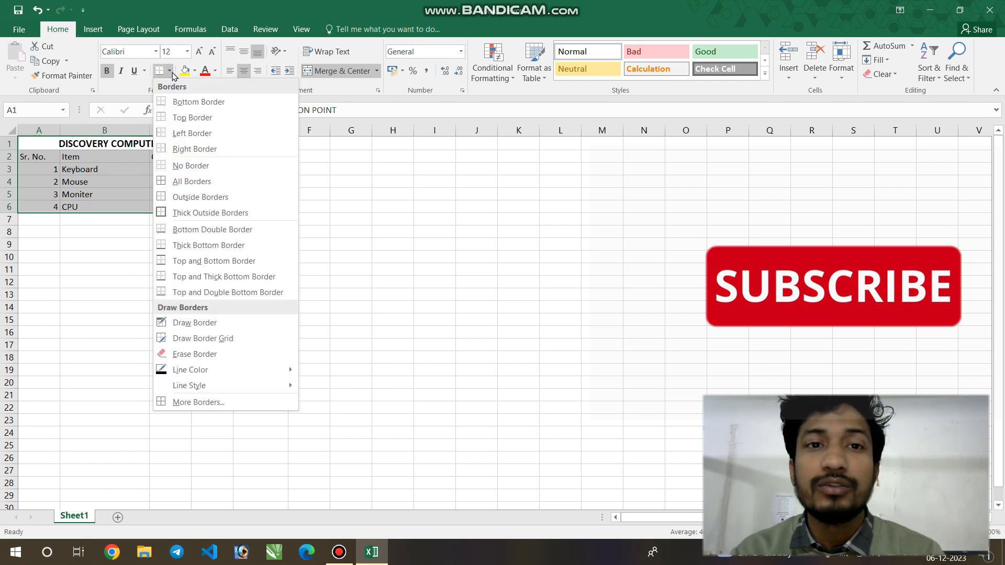
{"action": "left_click", "coordinate": [179, 183]}
{"action": "left_click", "coordinate": [133, 224]}
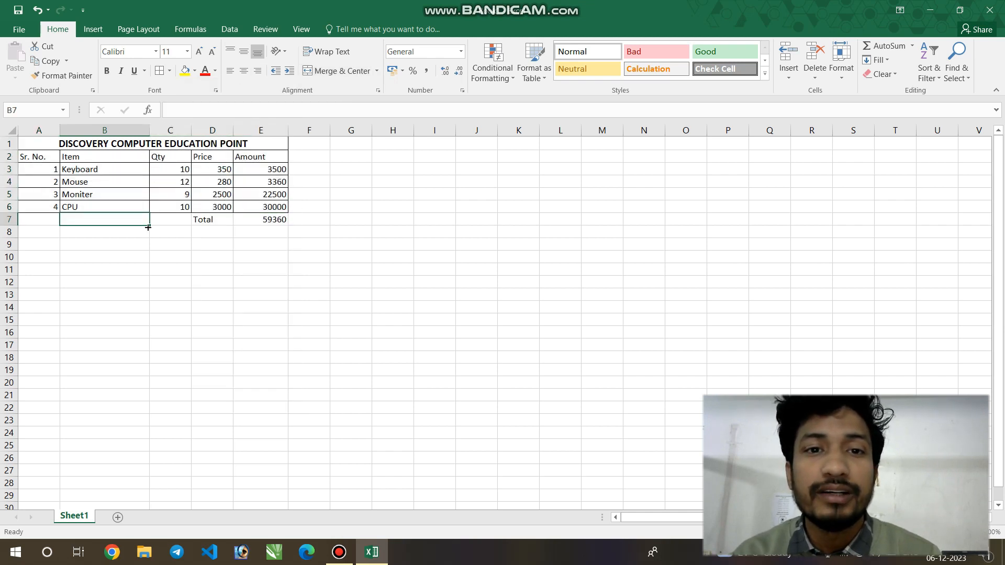
Step: Apply All Borders to the Total label and its amount in D7:E7
{"action": "left_click", "coordinate": [185, 227]}
{"action": "left_click", "coordinate": [186, 220]}
{"action": "left_click_drag", "start_coordinate": [206, 219], "coordinate": [210, 220]}
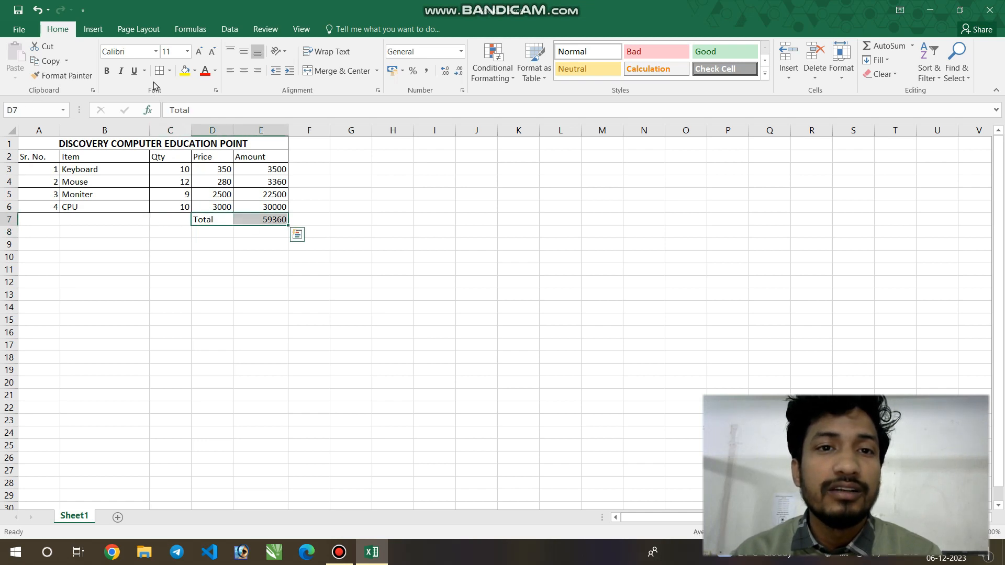
{"action": "left_click", "coordinate": [216, 332]}
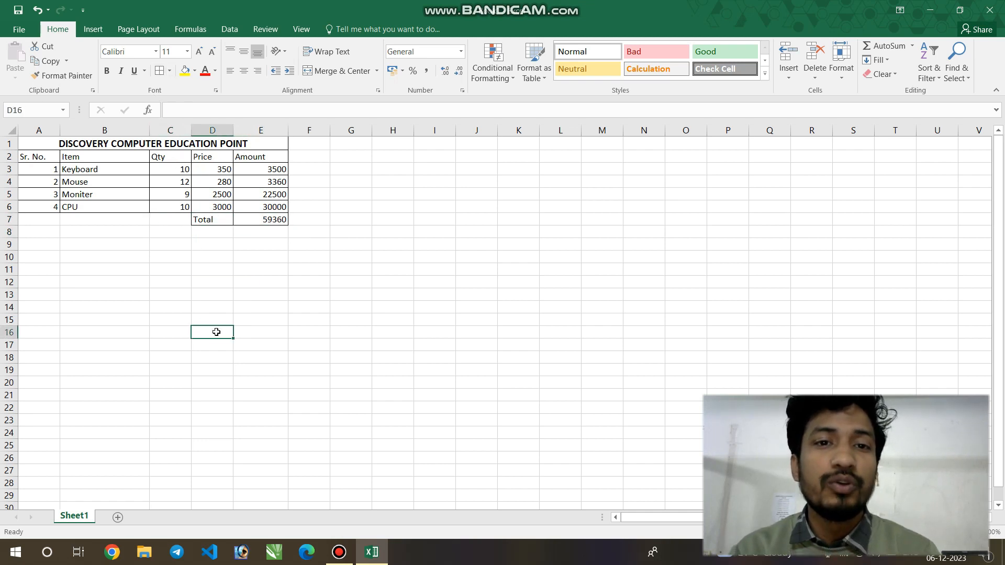
Step: Fill the merged title cell in row 1 with a light gold theme color
{"action": "left_click", "coordinate": [145, 146]}
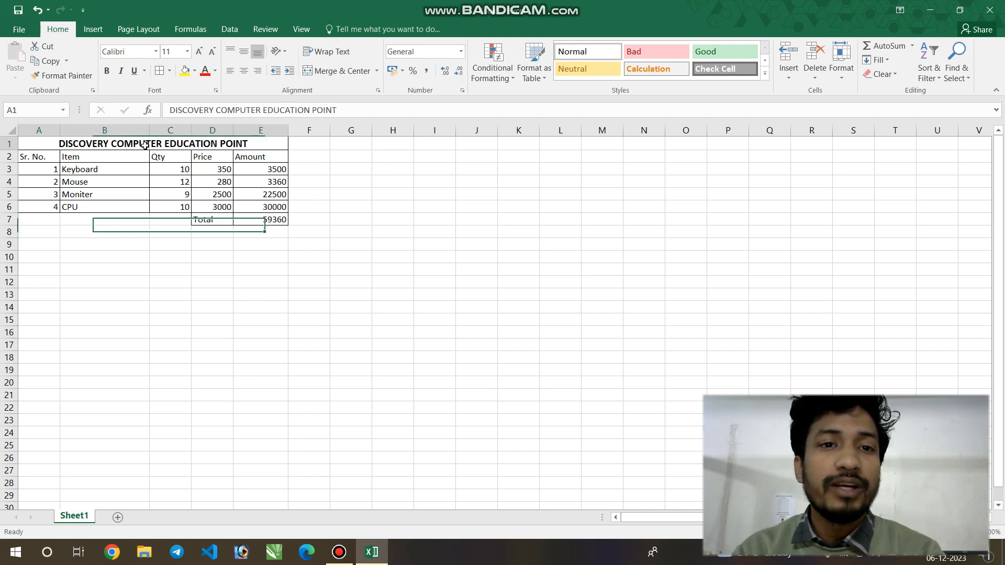
{"action": "left_click", "coordinate": [194, 72]}
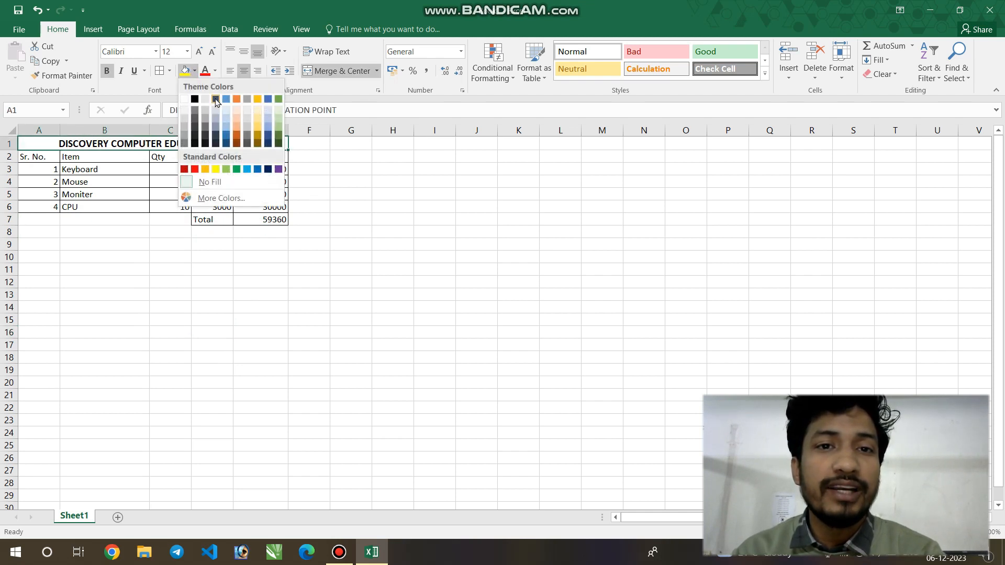
{"action": "left_click", "coordinate": [259, 128]}
{"action": "left_click", "coordinate": [337, 210]}
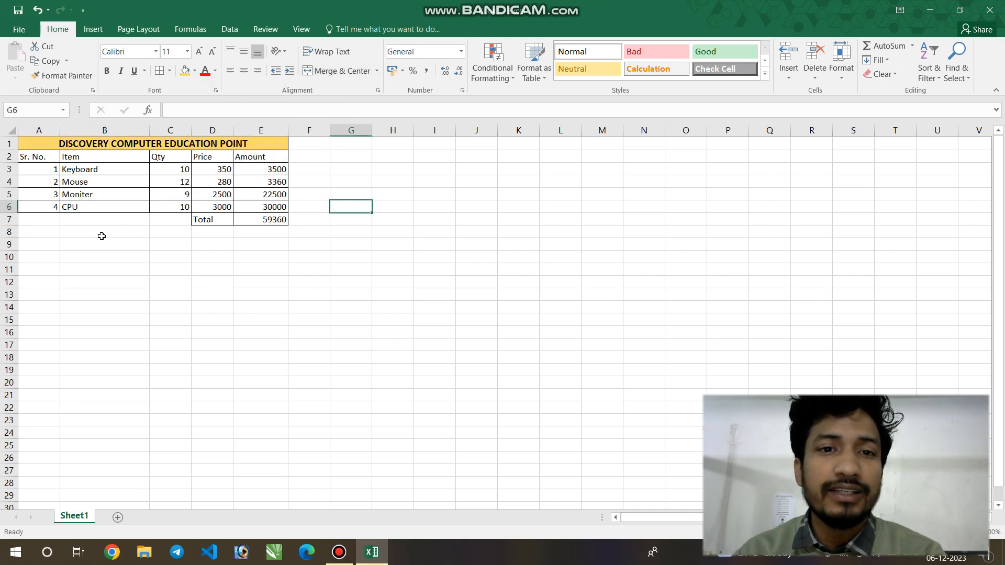
Step: Examine how the bordered table is laid out in the print preview and return to the worksheet
{"action": "left_click", "coordinate": [102, 235]}
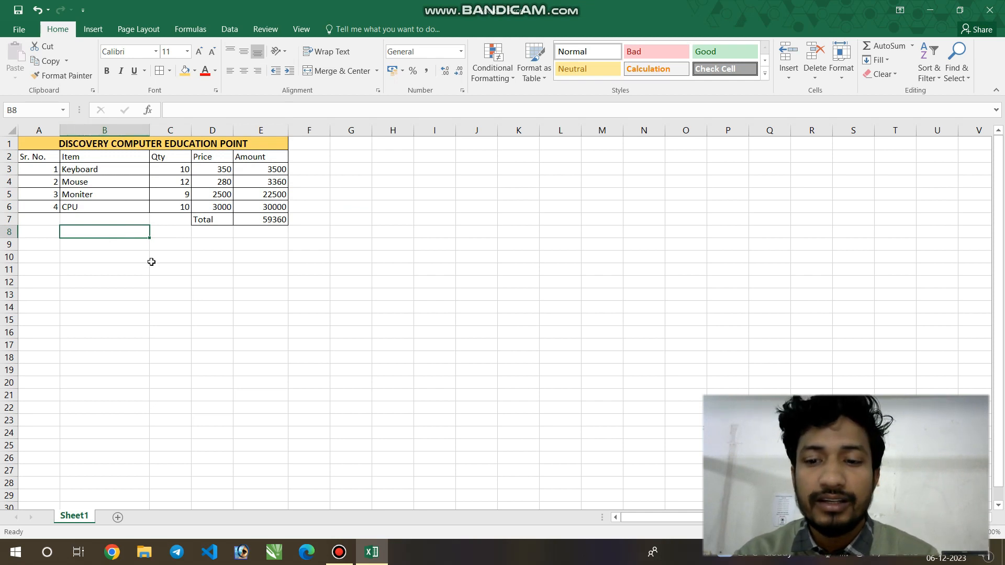
{"action": "key", "text": "ctrl+p"}
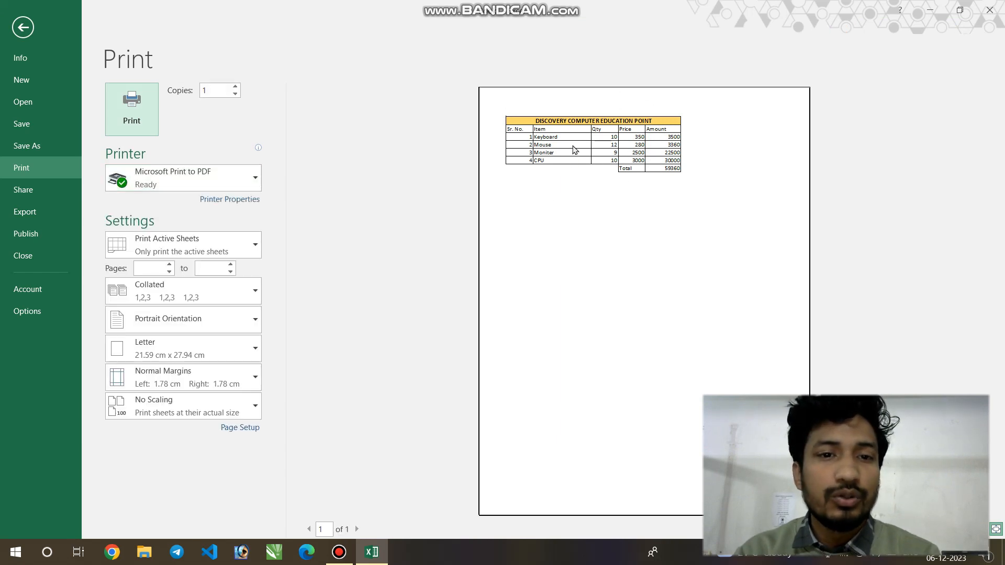
{"action": "key", "text": "Escape"}
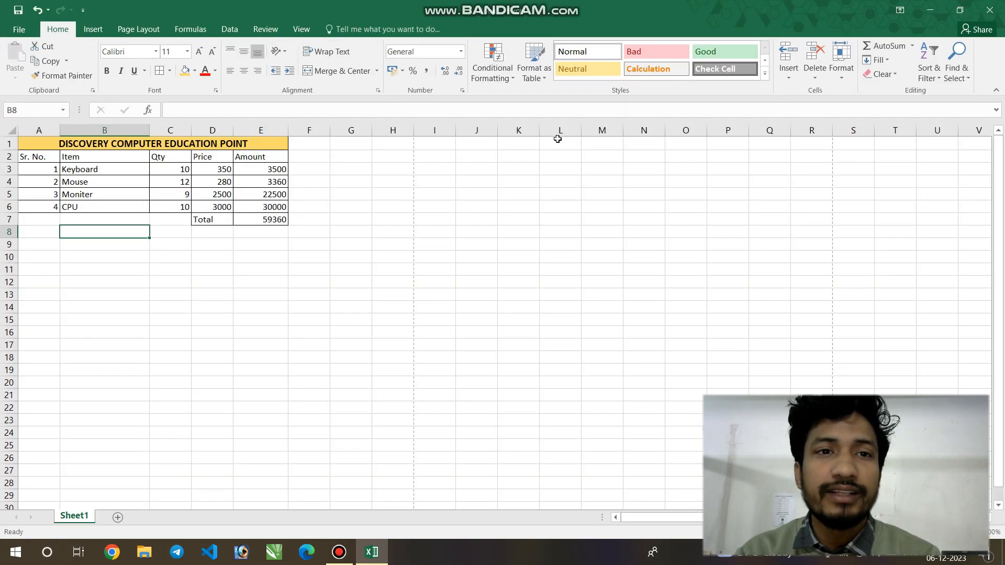
{"action": "left_click", "coordinate": [18, 30]}
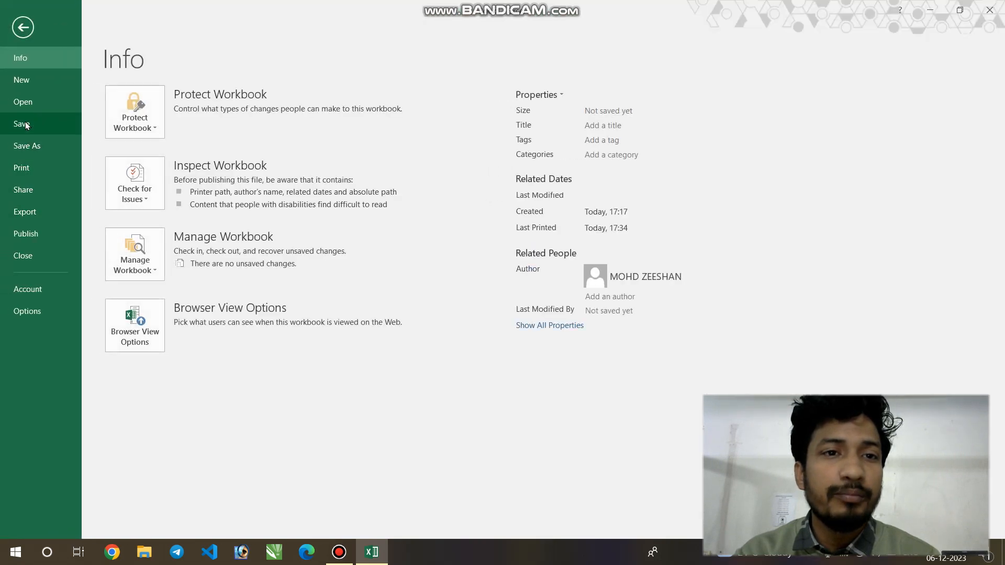
{"action": "left_click", "coordinate": [29, 175]}
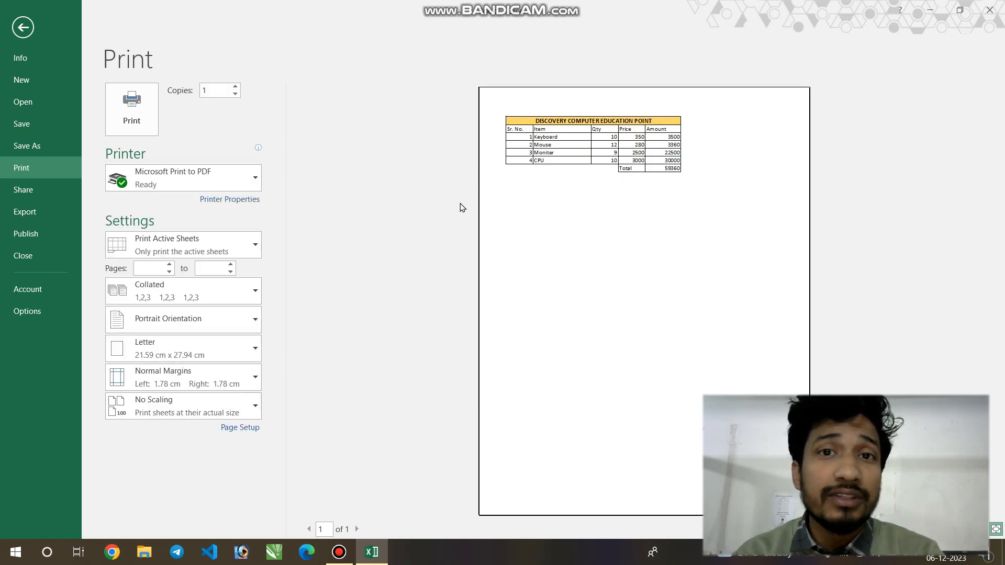
{"action": "key", "text": "Escape"}
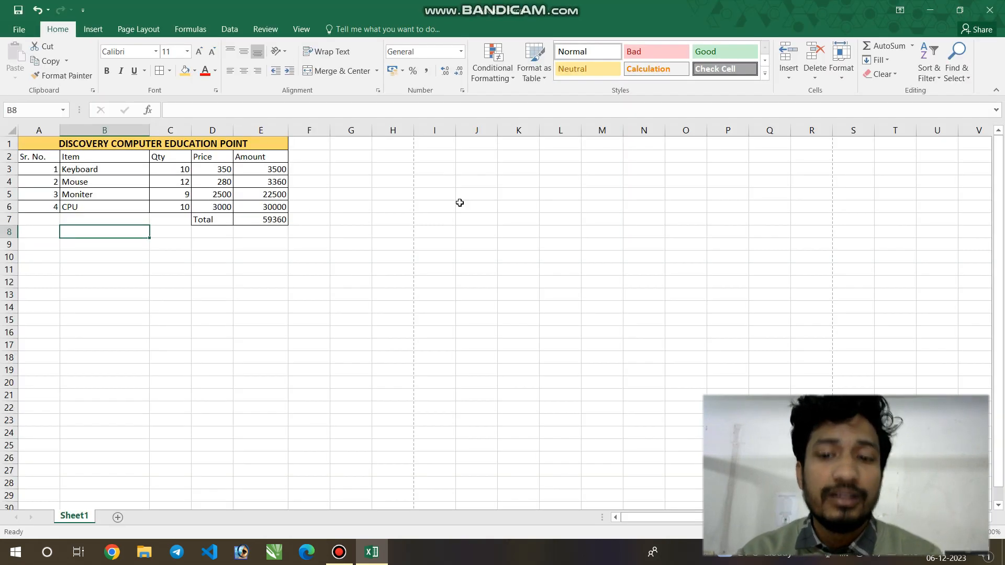
{"action": "key", "text": "ctrl+p"}
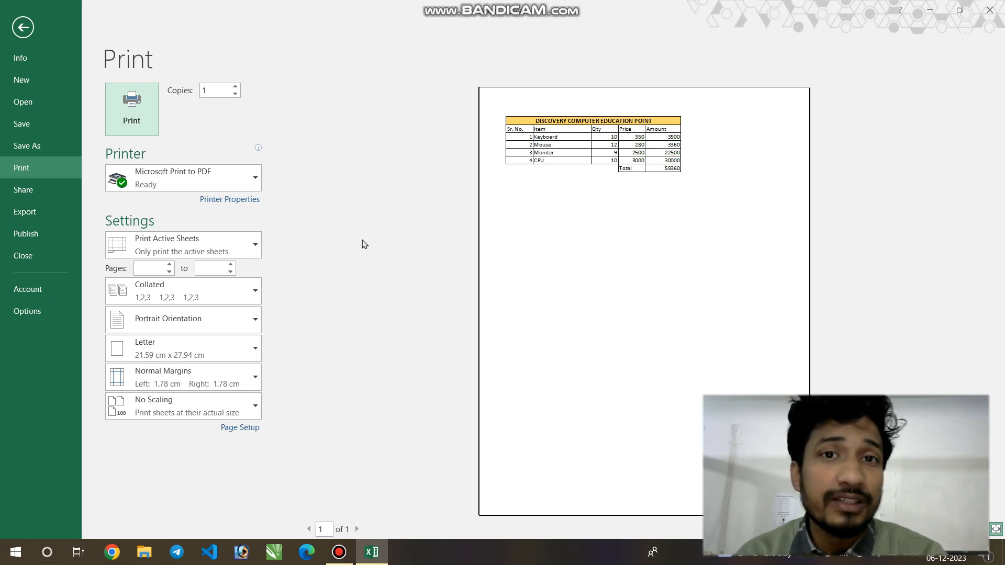
{"action": "left_click", "coordinate": [560, 123]}
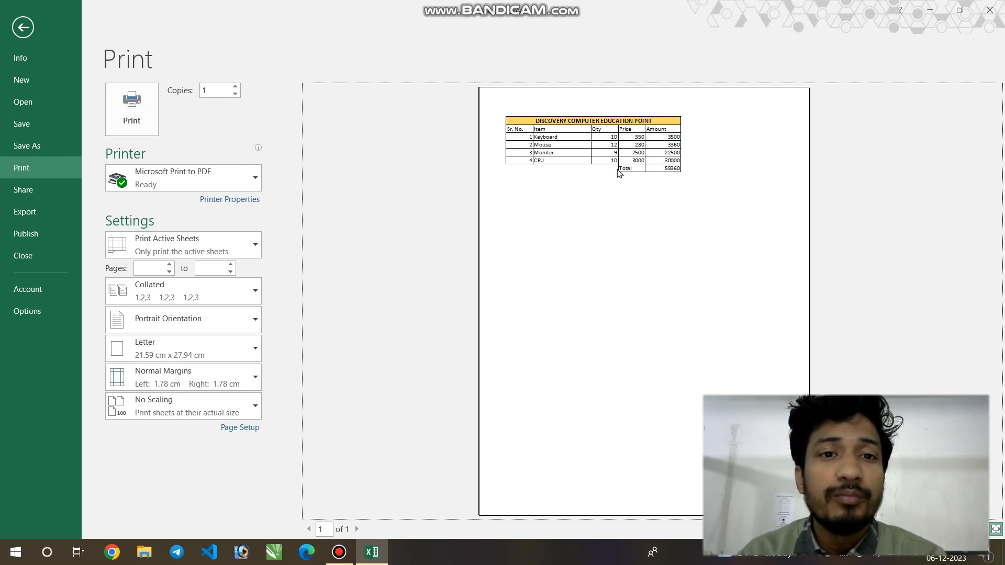
{"action": "left_click", "coordinate": [132, 112]}
{"action": "left_click", "coordinate": [507, 357]}
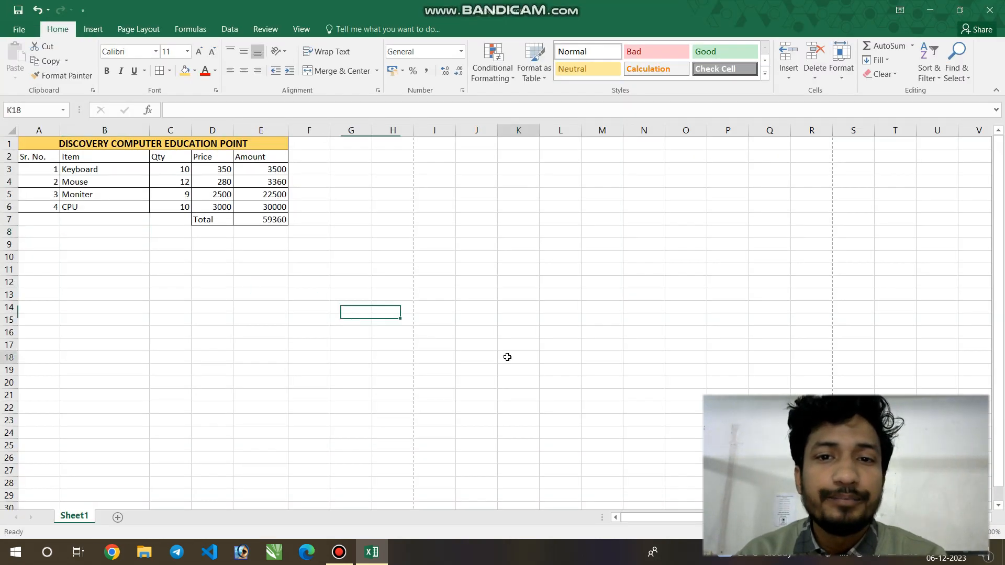
{"action": "left_click", "coordinate": [282, 324]}
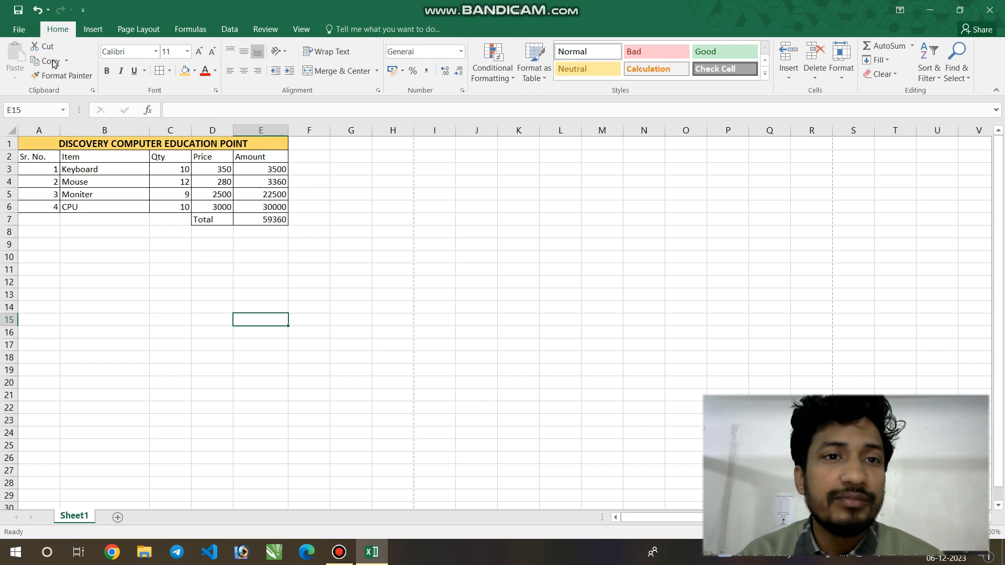
Step: Save the workbook to the Desktop of This PC as an Excel Workbook named Invoice
{"action": "left_click", "coordinate": [20, 30]}
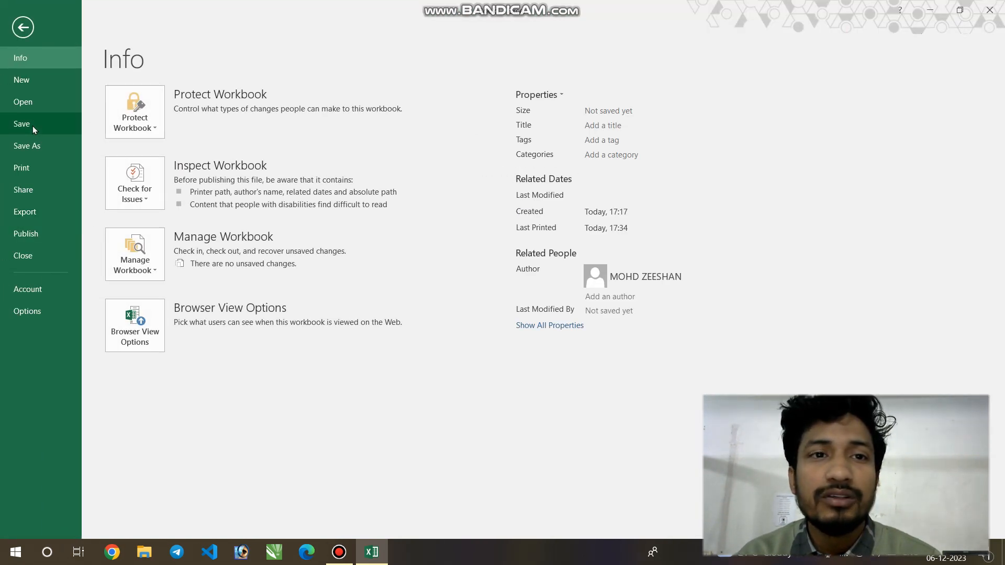
{"action": "key", "text": "Escape"}
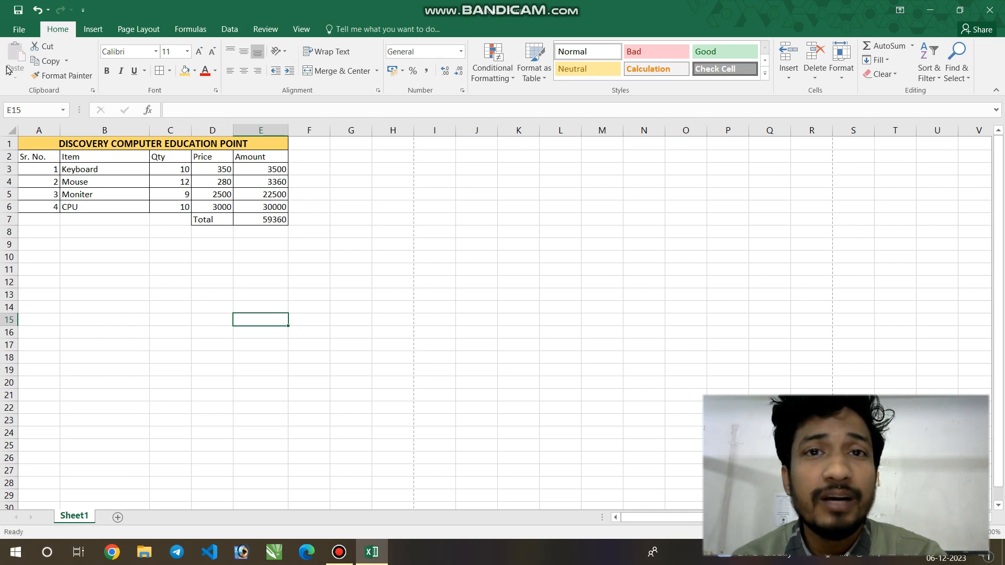
{"action": "left_click", "coordinate": [19, 30]}
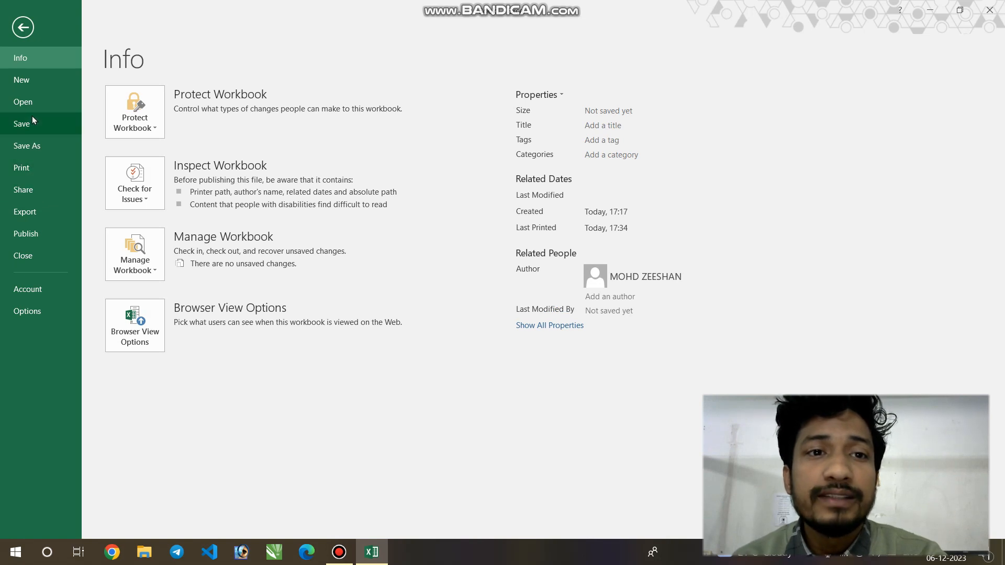
{"action": "left_click", "coordinate": [30, 123]}
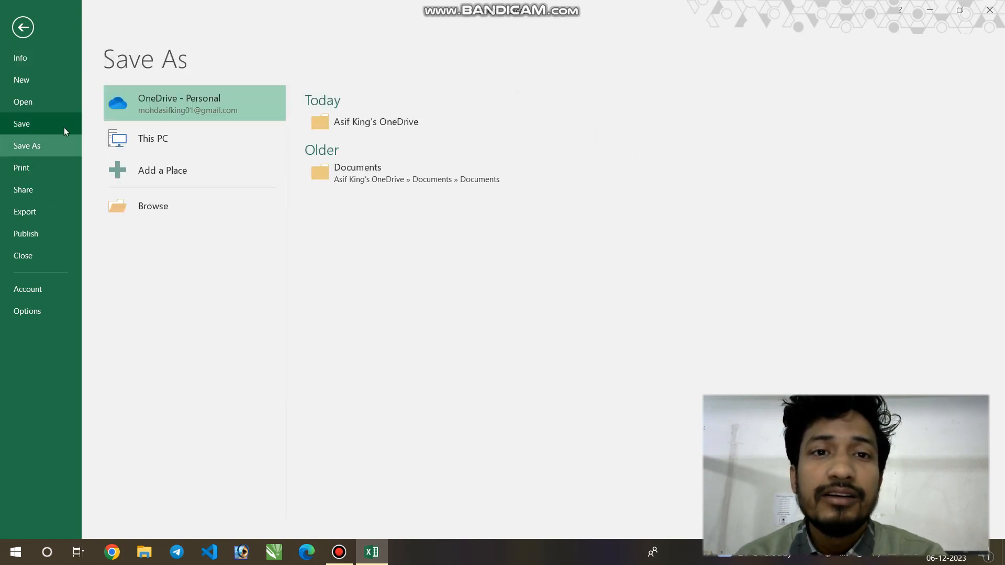
{"action": "left_click", "coordinate": [166, 141]}
{"action": "left_click", "coordinate": [336, 124]}
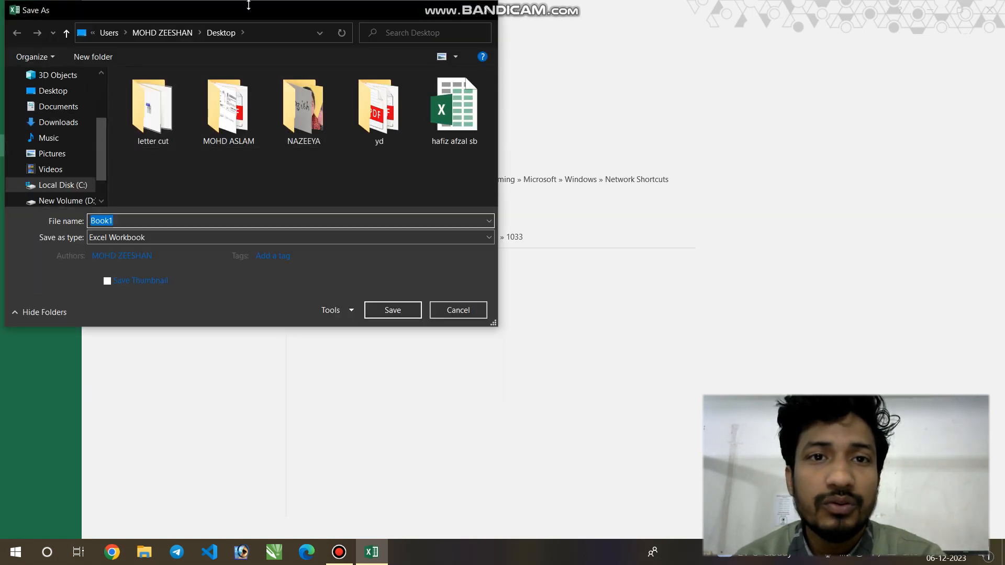
{"action": "left_click_drag", "start_coordinate": [249, 8], "coordinate": [464, 71]}
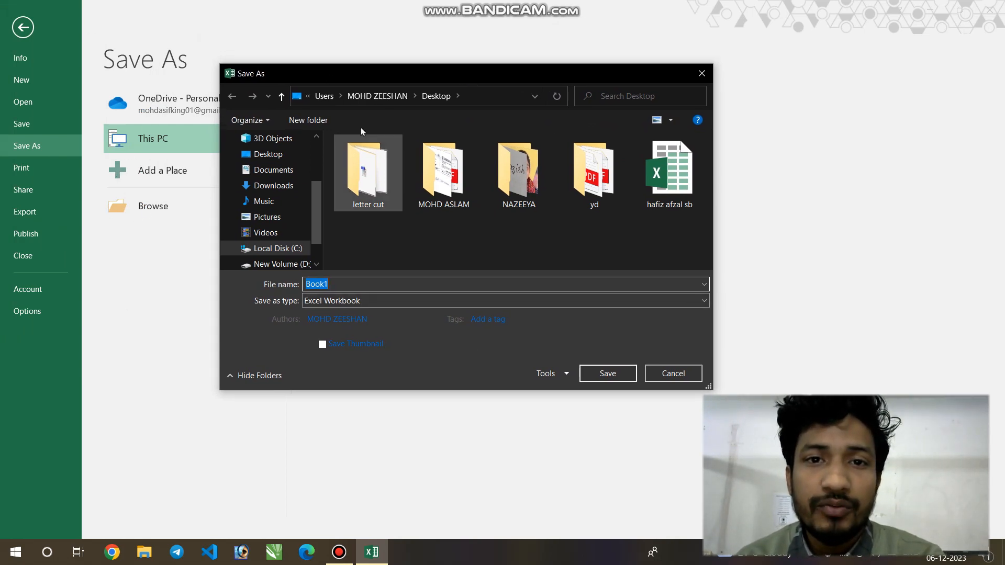
{"action": "mouse_move", "coordinate": [315, 211]}
{"action": "left_mouse_down"}
{"action": "mouse_move", "coordinate": [315, 226]}
{"action": "mouse_move", "coordinate": [314, 212]}
{"action": "left_mouse_up"}
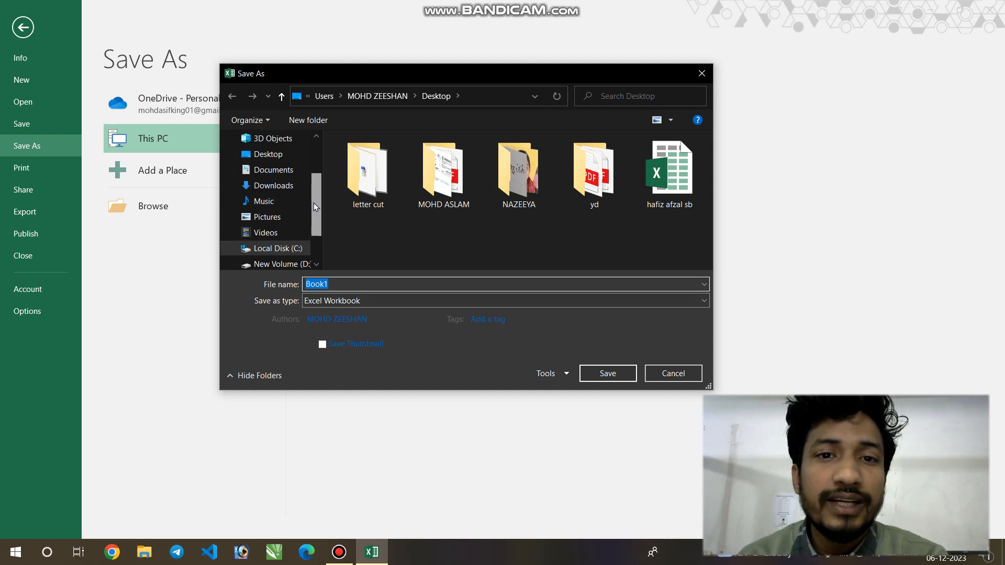
{"action": "left_click", "coordinate": [270, 157]}
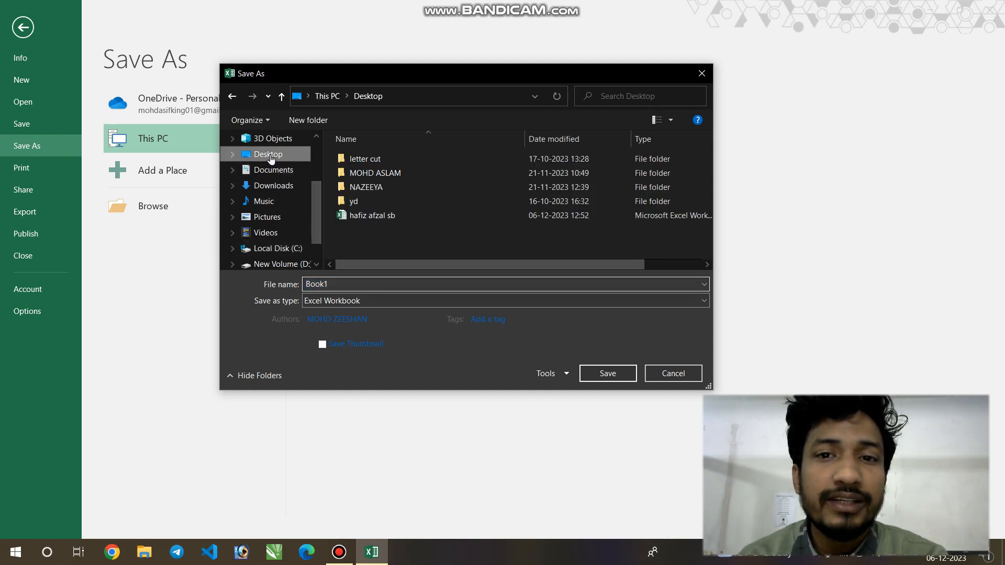
{"action": "double_click", "coordinate": [344, 287]}
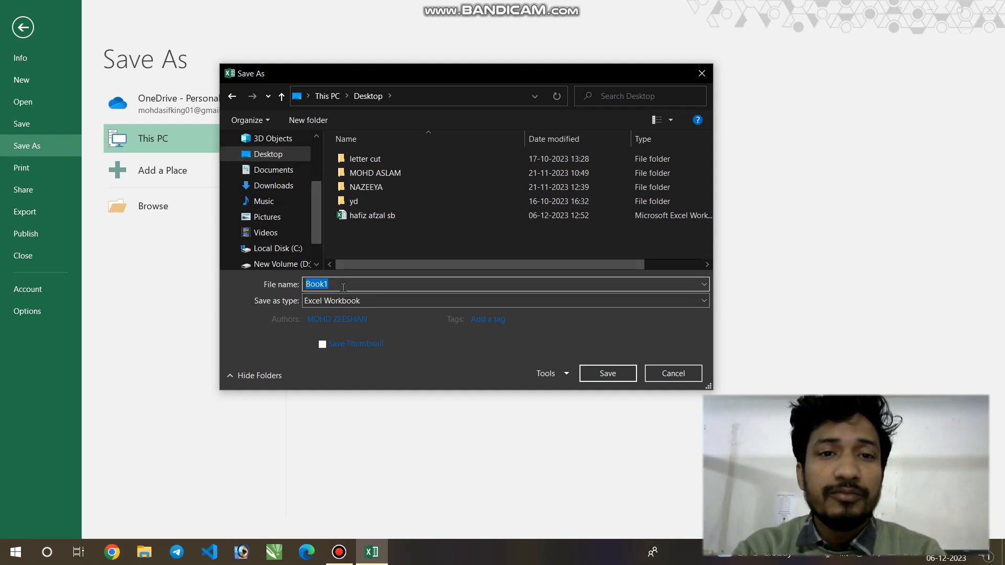
{"action": "type", "text": "In"}
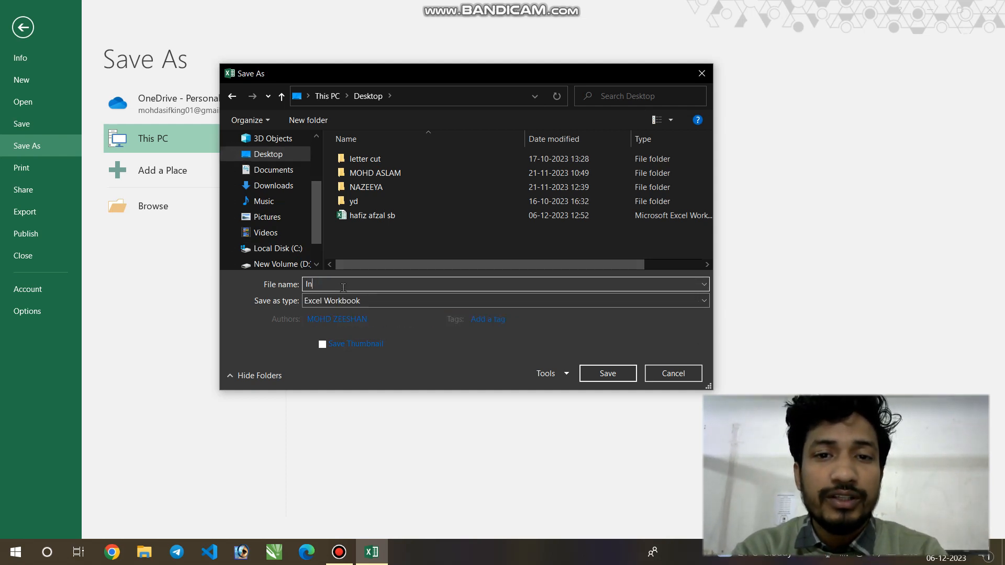
{"action": "type", "text": "voice"}
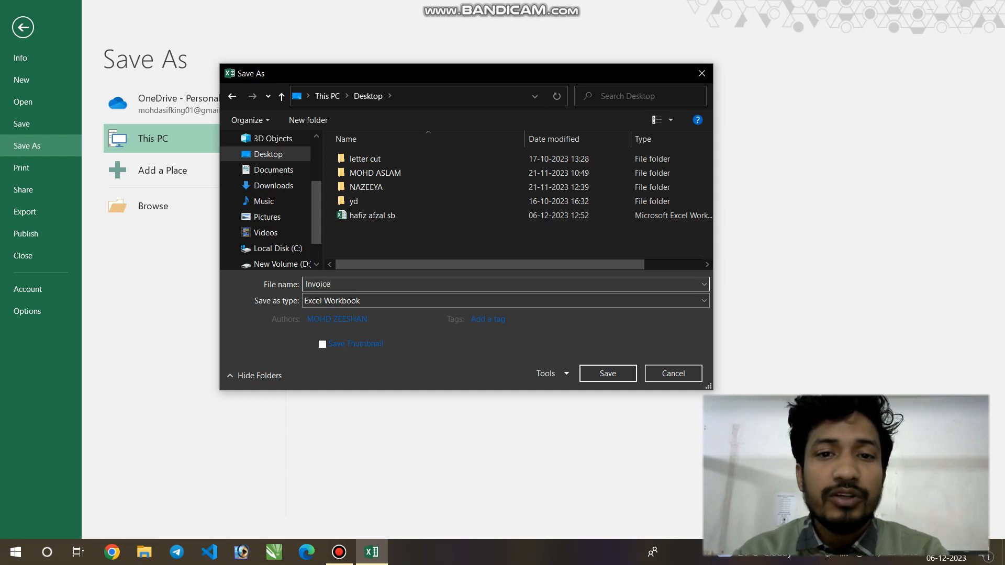
{"action": "left_click", "coordinate": [607, 372]}
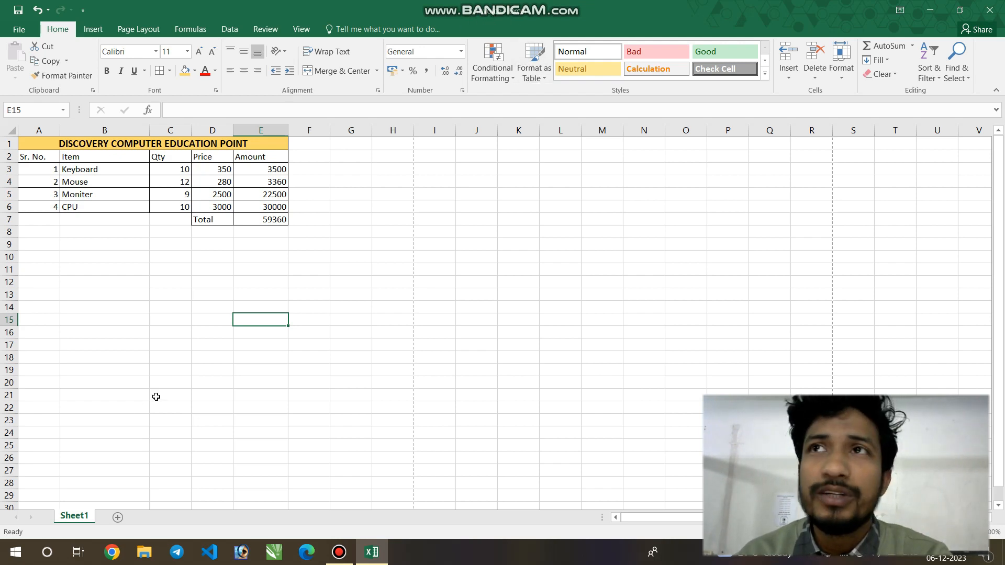
{"action": "left_click", "coordinate": [306, 394]}
{"action": "left_click", "coordinate": [305, 341]}
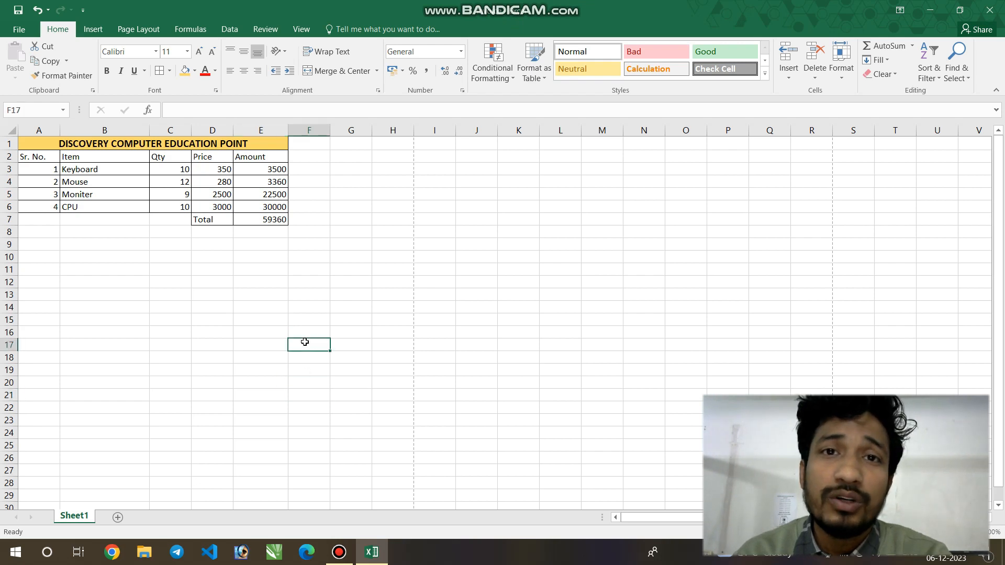
Step: Save the Invoice workbook again and add a new blank worksheet after Sheet1
{"action": "left_click", "coordinate": [20, 28]}
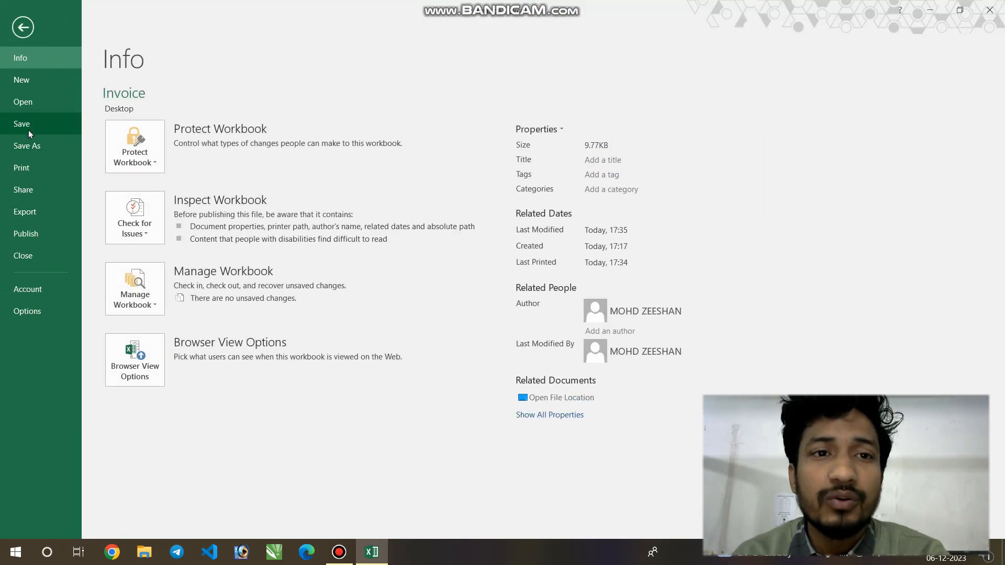
{"action": "left_click", "coordinate": [28, 130]}
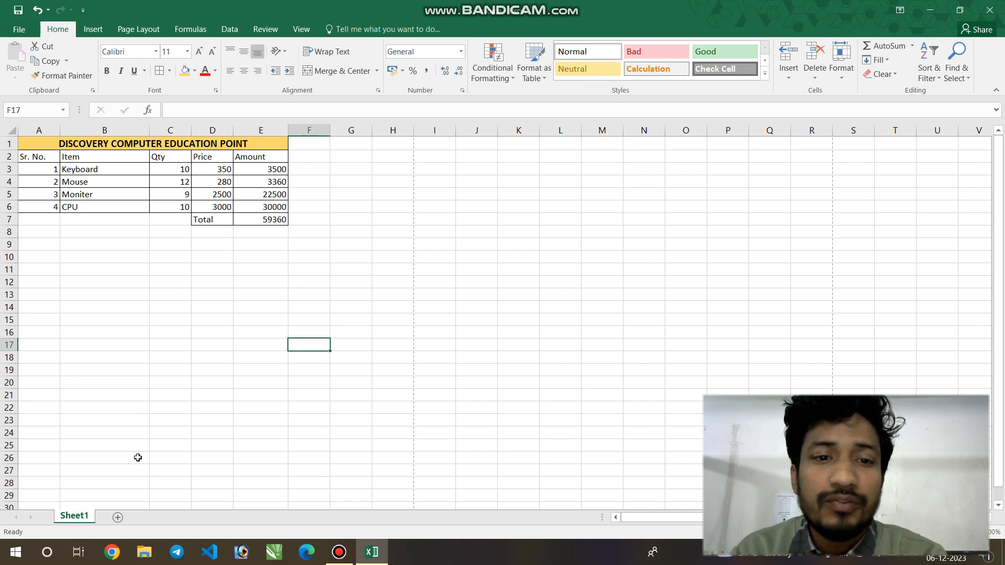
{"action": "left_click", "coordinate": [117, 518]}
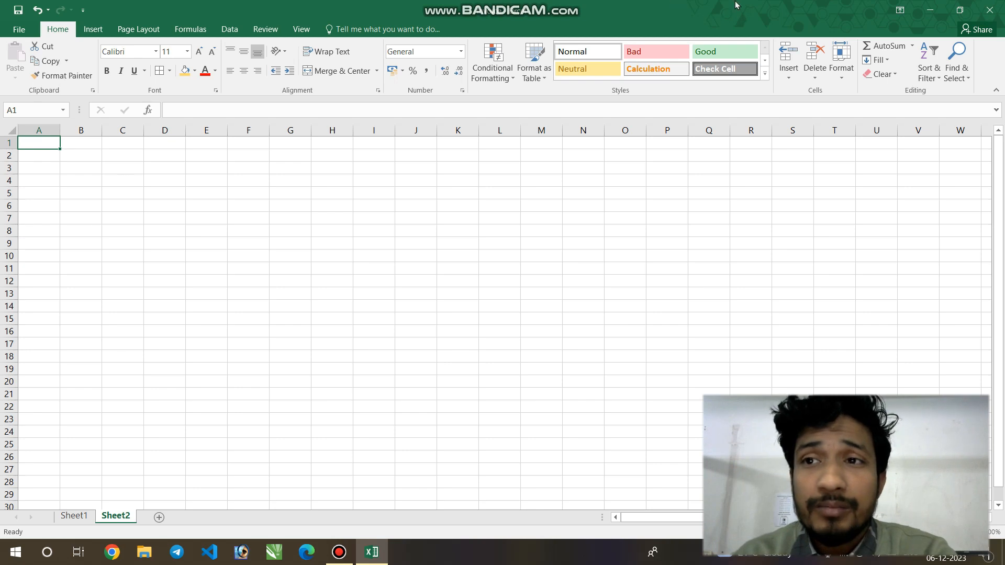
Step: Close the Invoice workbook and save its changes
{"action": "left_click", "coordinate": [991, 14]}
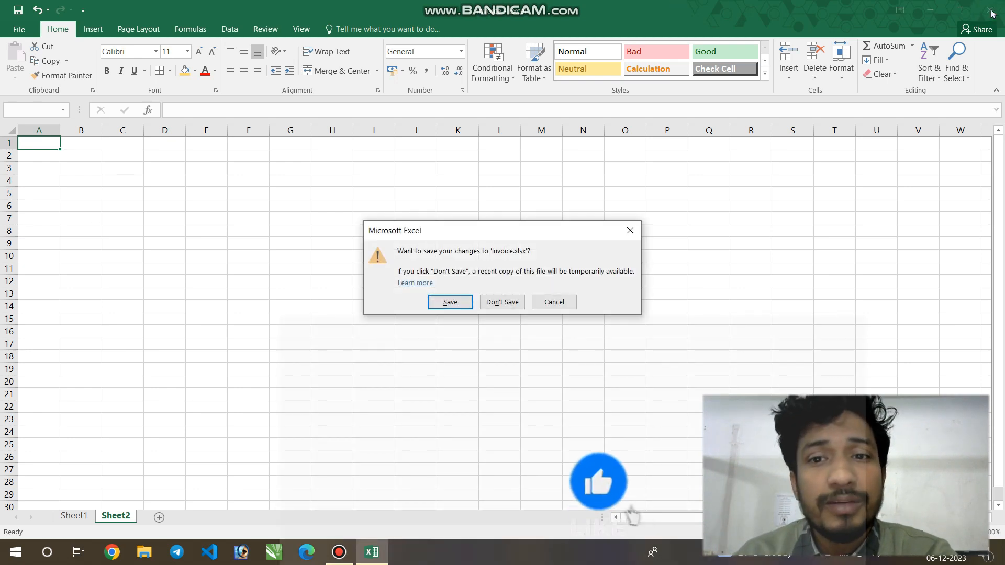
{"action": "left_click", "coordinate": [450, 302]}
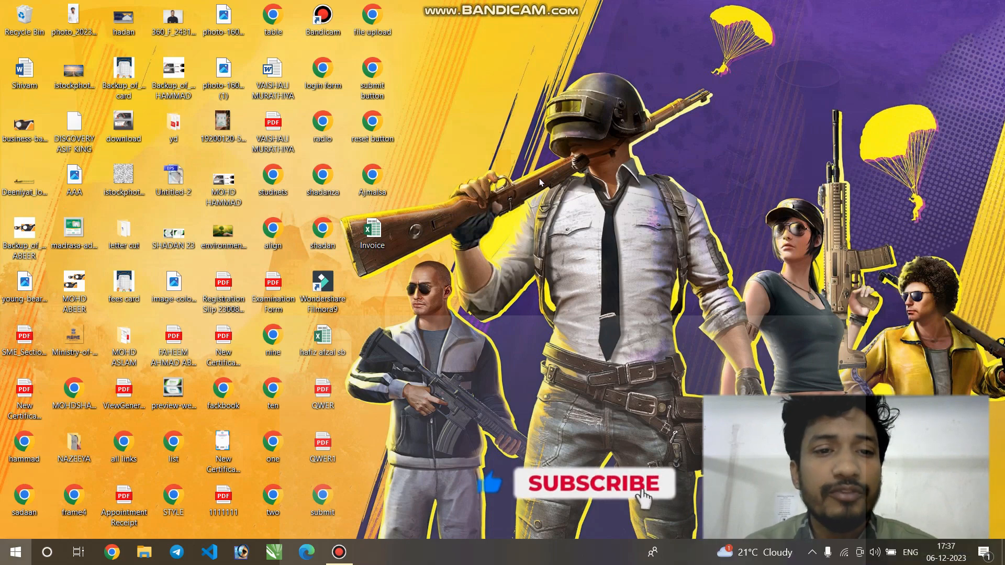
Step: Find Excel 2016 through the Windows search, launch it and create a blank workbook
{"action": "key", "text": "super"}
{"action": "type", "text": "ex"}
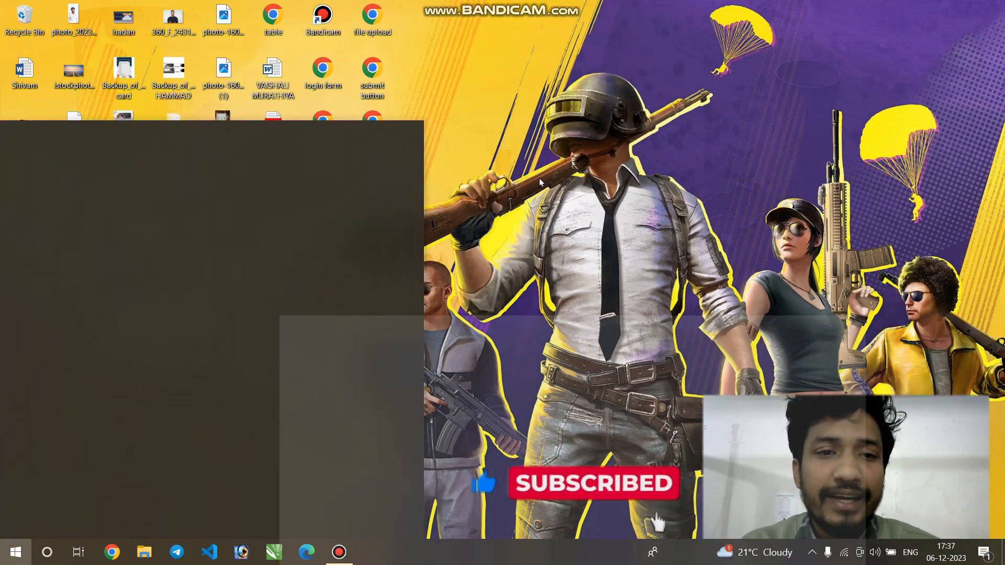
{"action": "type", "text": "cel"}
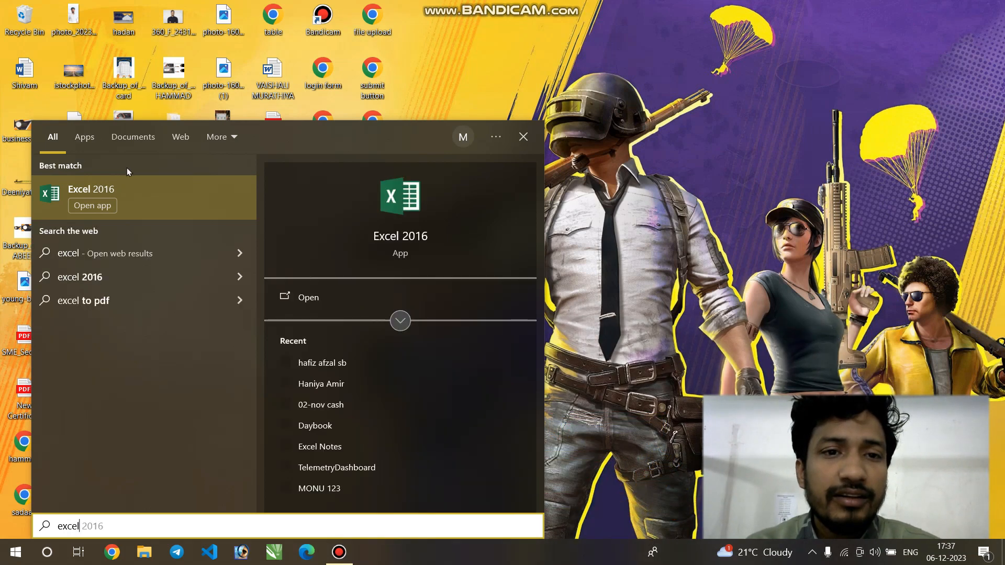
{"action": "left_click", "coordinate": [146, 193]}
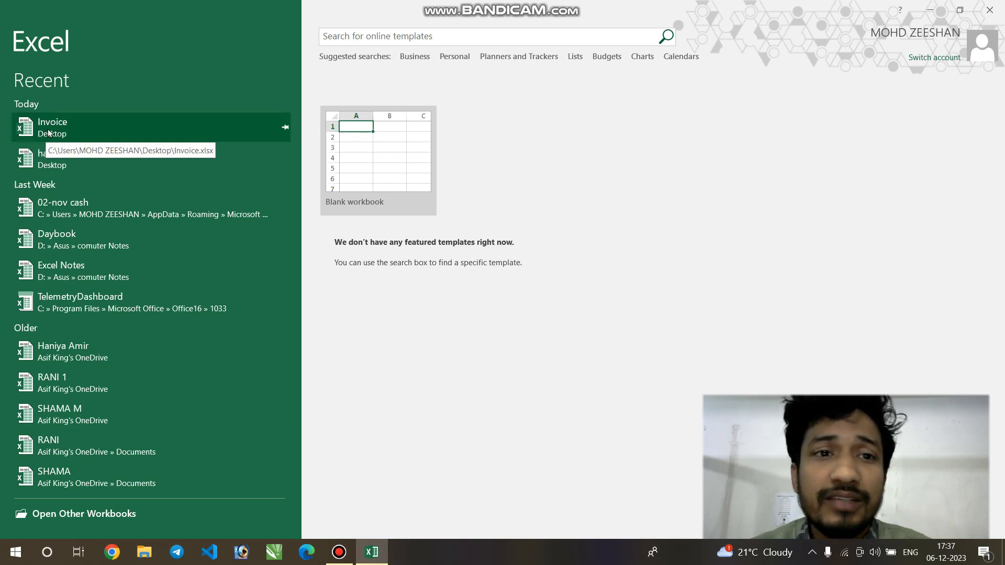
{"action": "left_click", "coordinate": [385, 149]}
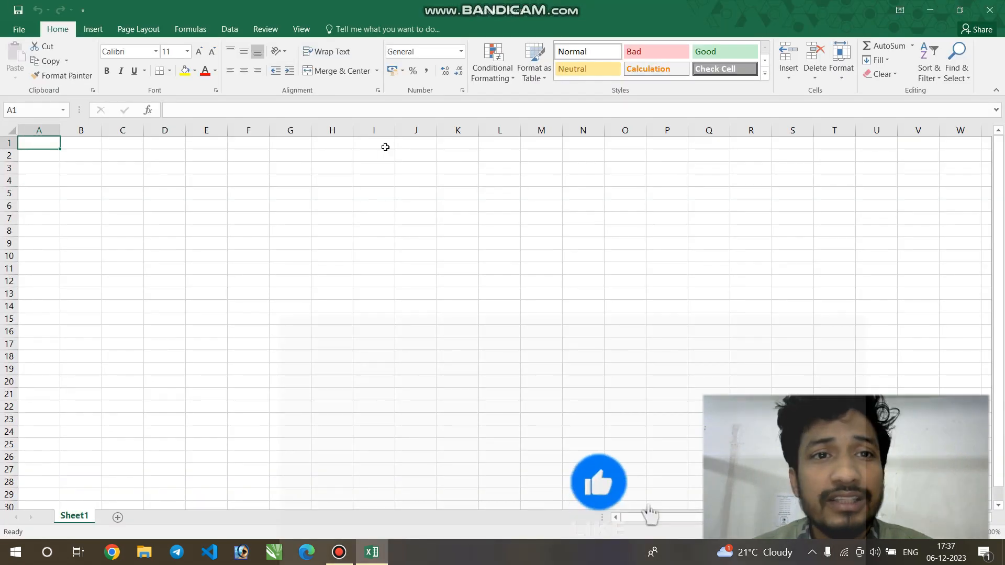
Step: Browse to the Desktop of This PC, open the saved Invoice workbook and display its Sheet1
{"action": "left_click", "coordinate": [18, 30]}
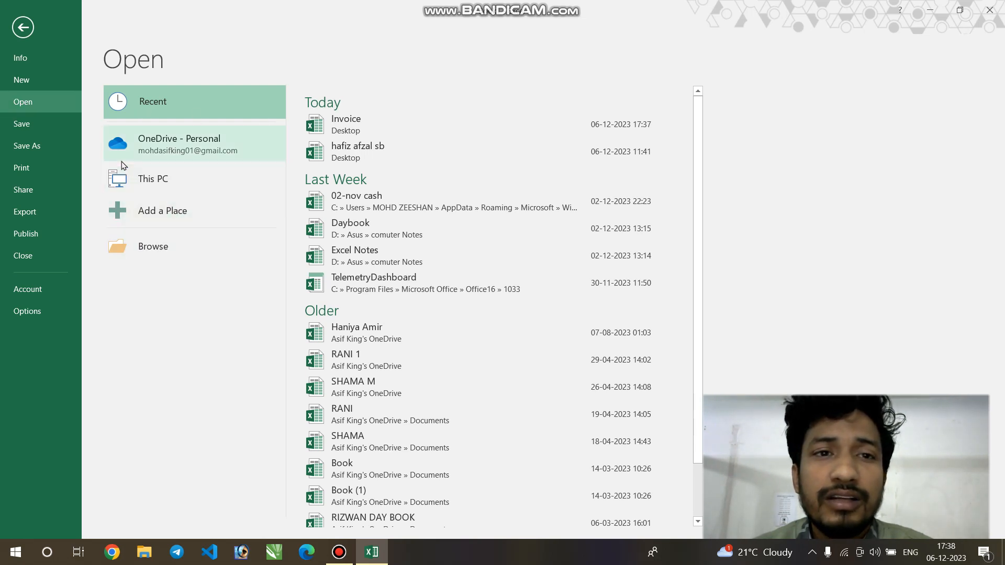
{"action": "left_click", "coordinate": [192, 181]}
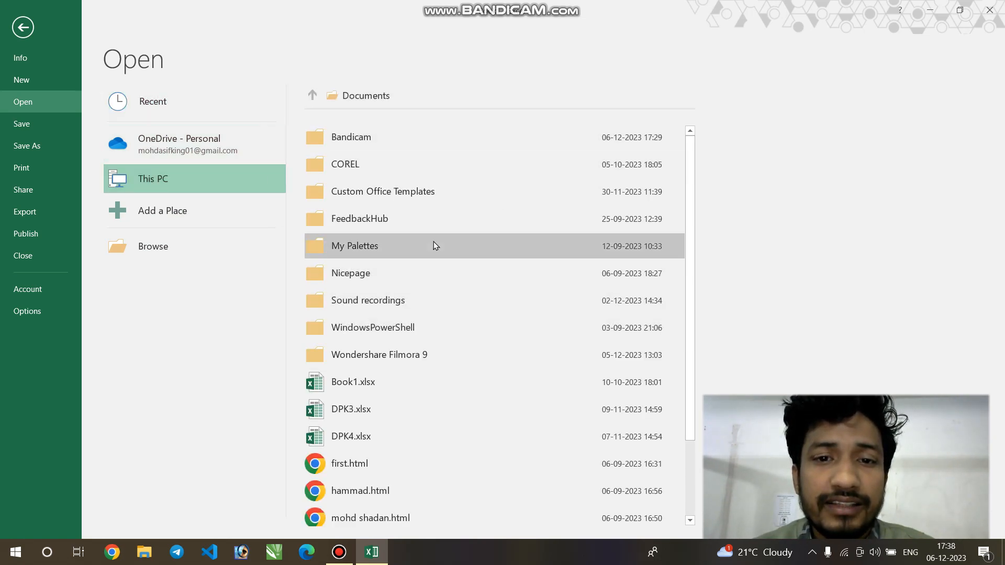
{"action": "scroll", "coordinate": [434, 244], "scroll_direction": "down", "scroll_amount": 3}
{"action": "scroll", "coordinate": [433, 245], "scroll_direction": "up", "scroll_amount": 2}
{"action": "scroll", "coordinate": [423, 136], "scroll_direction": "up", "scroll_amount": 1}
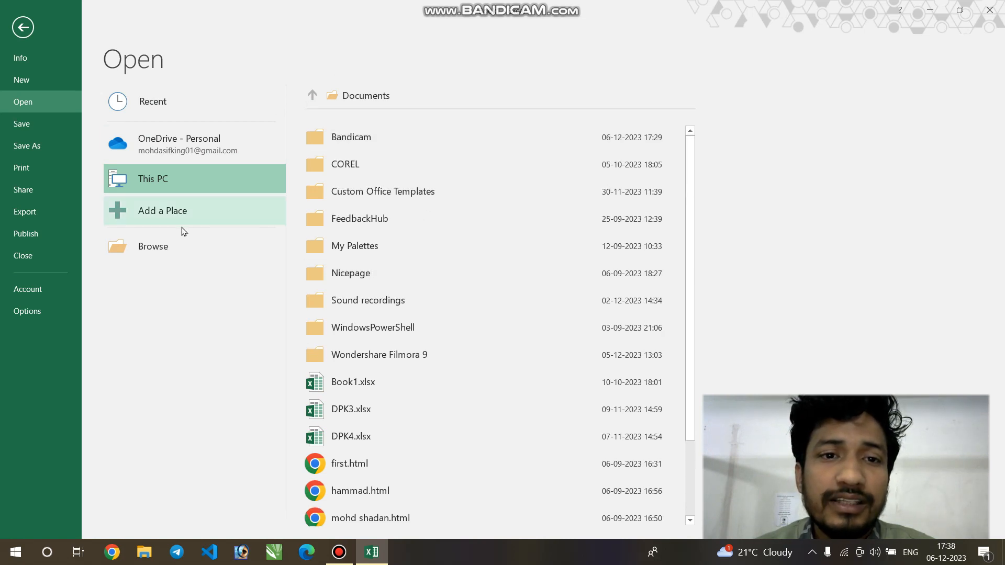
{"action": "left_click", "coordinate": [162, 248]}
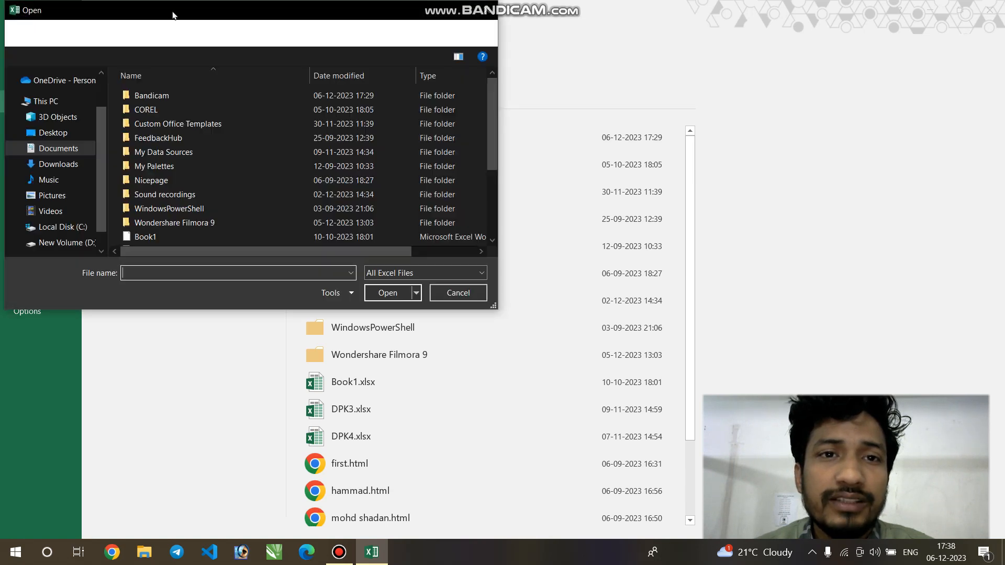
{"action": "left_click_drag", "start_coordinate": [172, 11], "coordinate": [369, 85]}
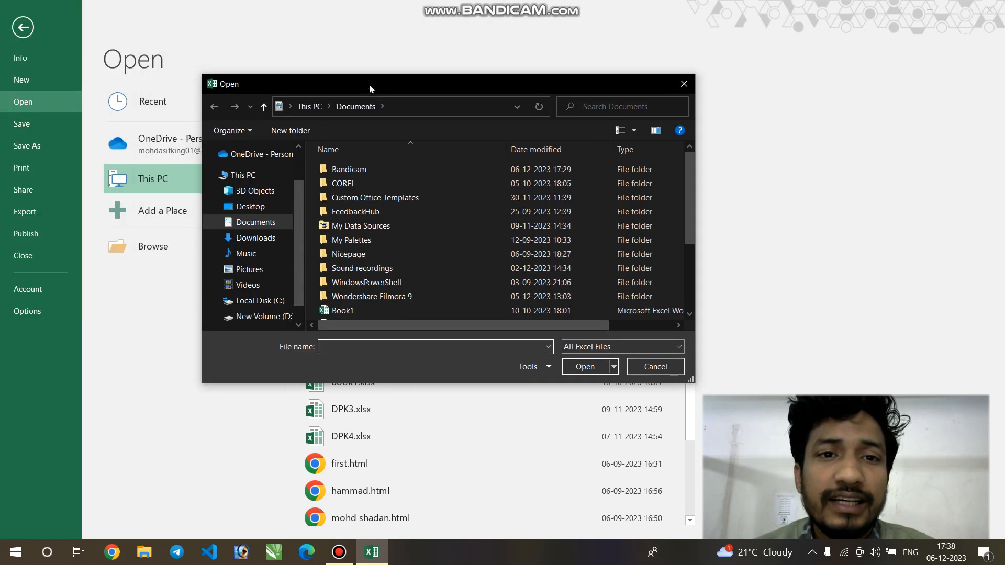
{"action": "left_click", "coordinate": [248, 206]}
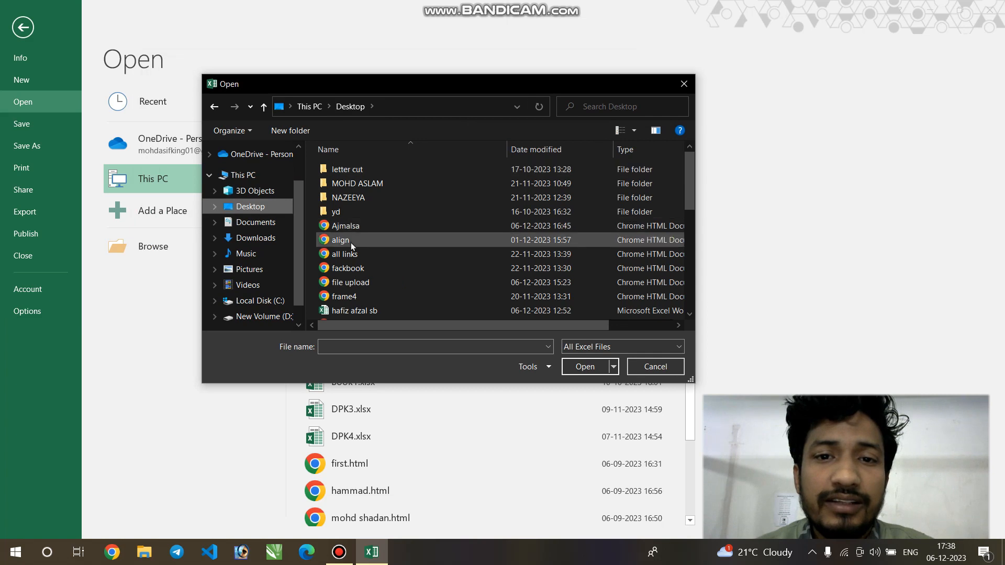
{"action": "scroll", "coordinate": [350, 243], "scroll_direction": "down", "scroll_amount": 2}
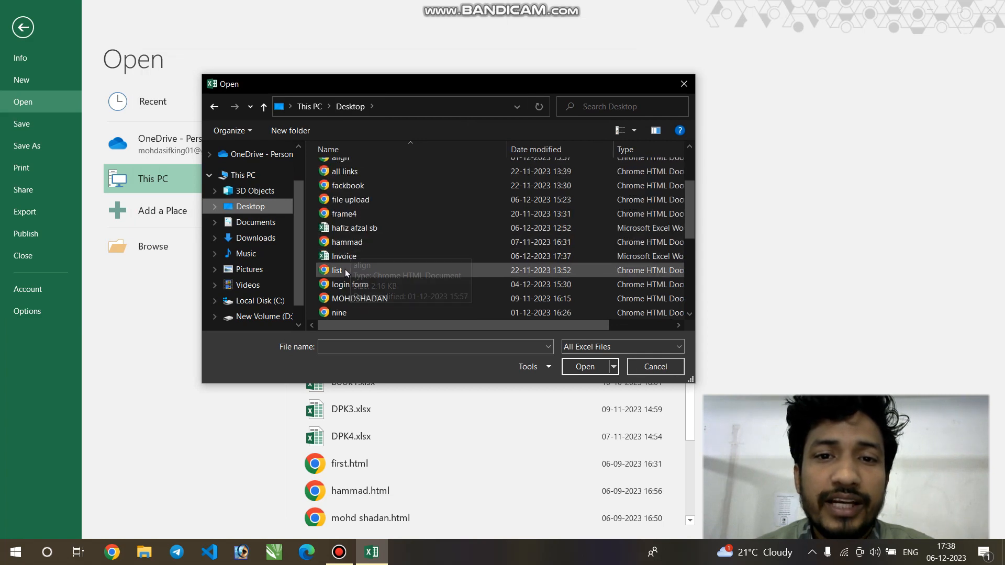
{"action": "left_click", "coordinate": [344, 256]}
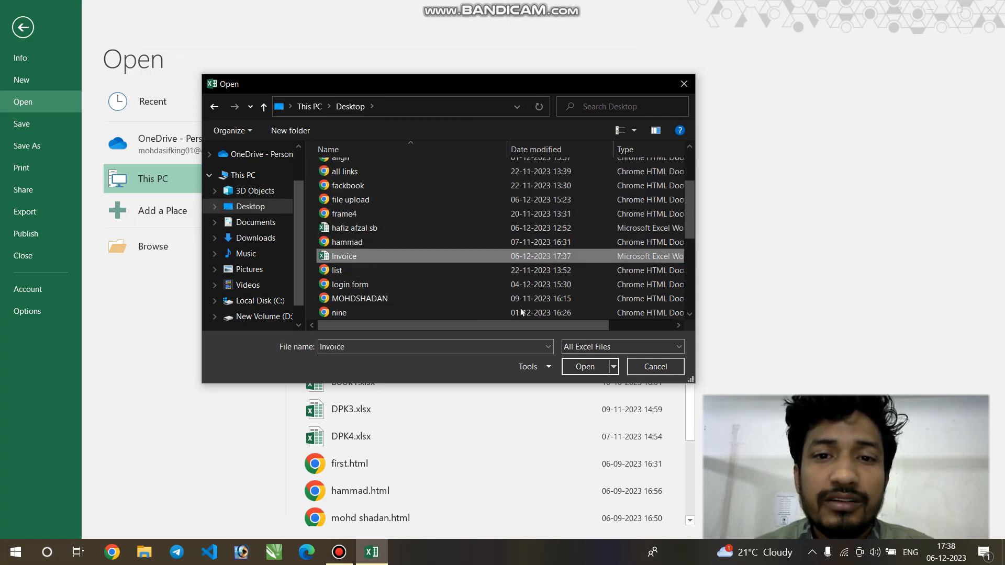
{"action": "left_click", "coordinate": [596, 365]}
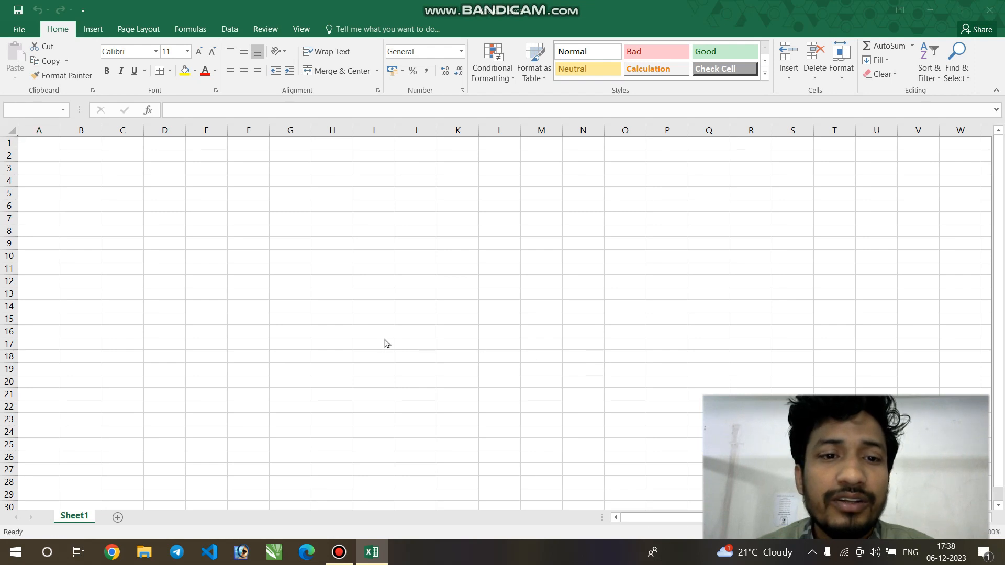
{"action": "left_click", "coordinate": [74, 516]}
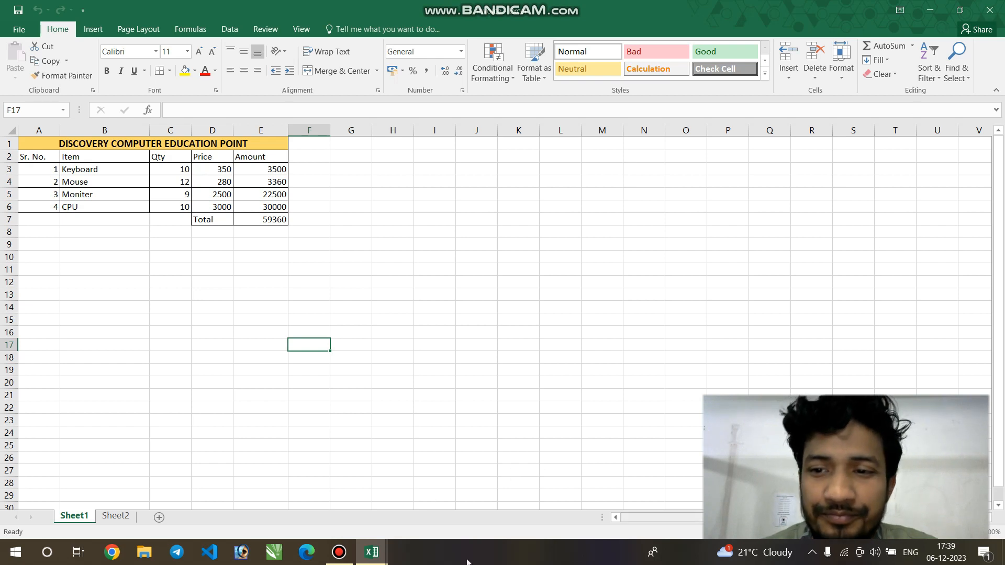
{"action": "left_click", "coordinate": [338, 553]}
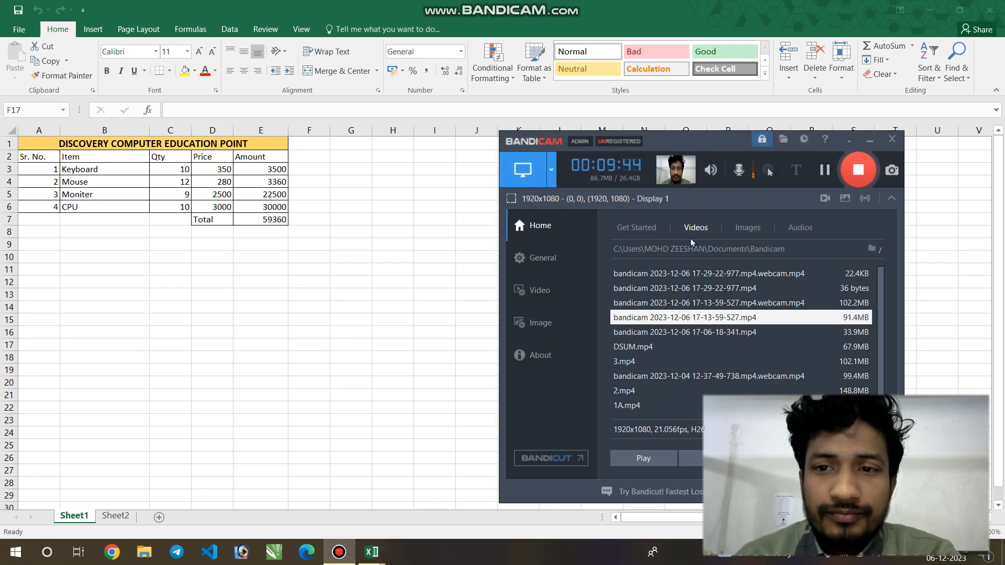